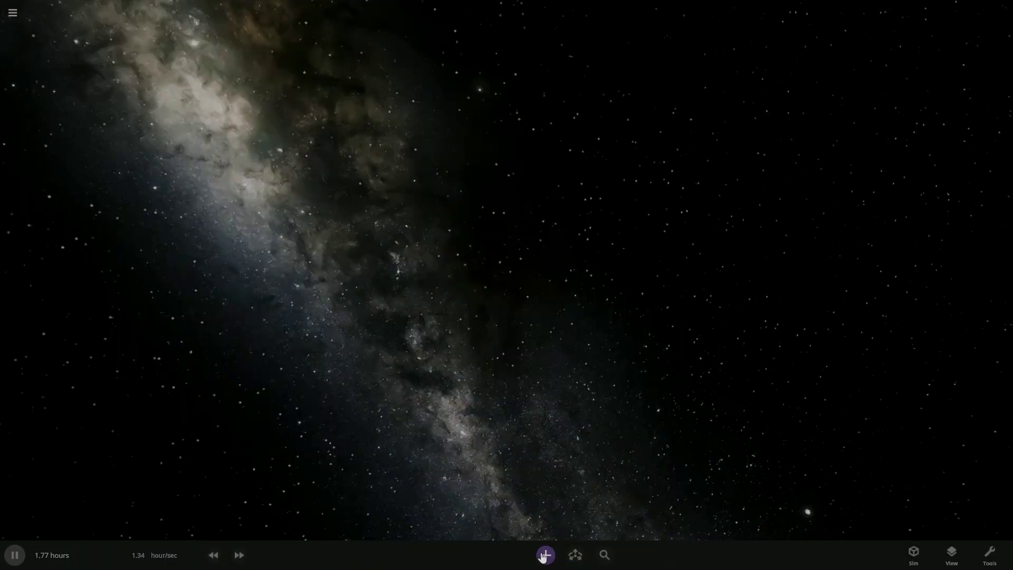
Add the Sun as a star in the middle of the empty simulation.
left_click(545, 555)
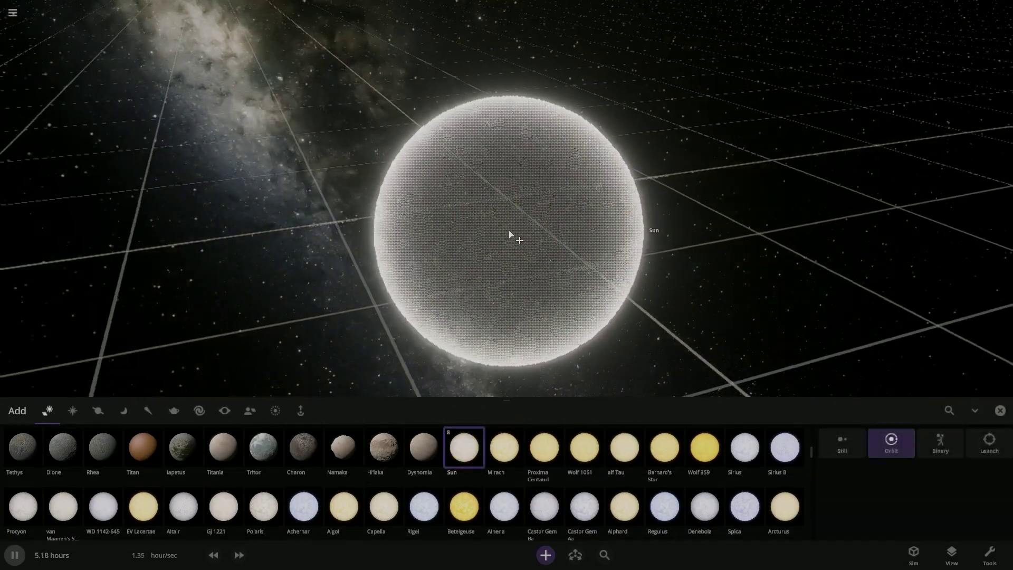
left_click(511, 232)
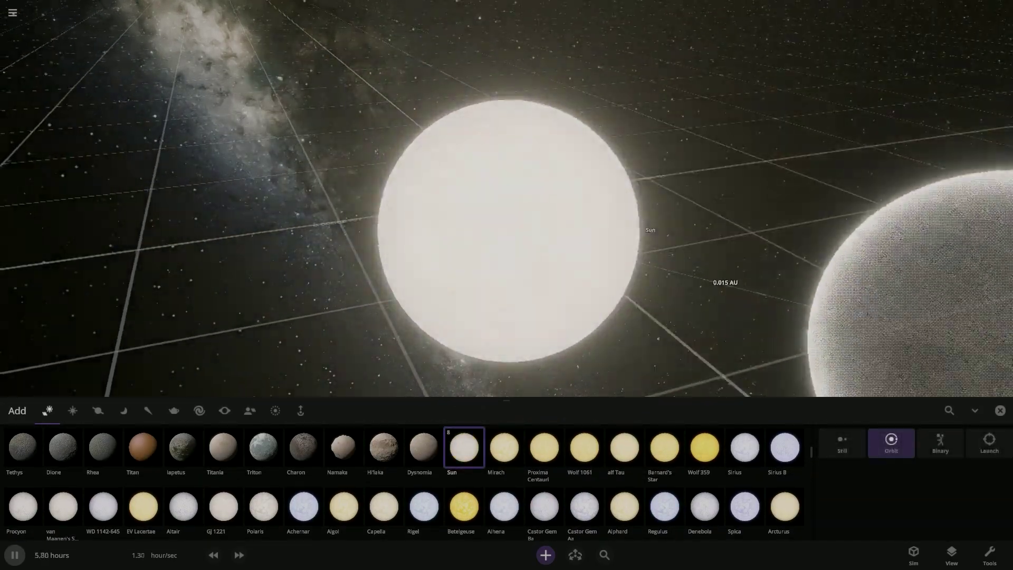
left_click(998, 411)
Derive the Sun's radius from its density and set its mass to 100000 solar masses.
left_click(558, 332)
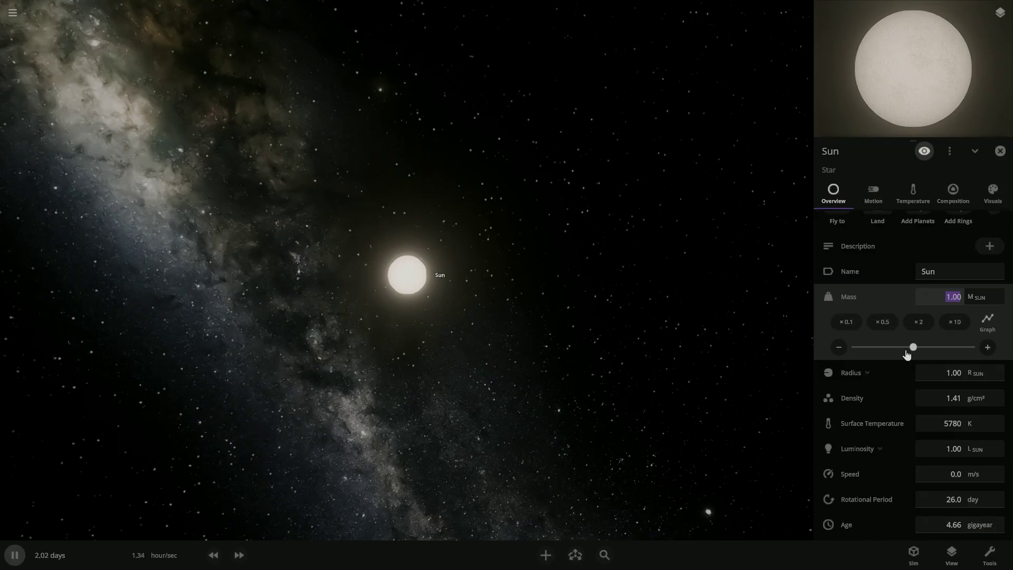
left_click(915, 373)
left_click_drag(1010, 372, 1010, 373)
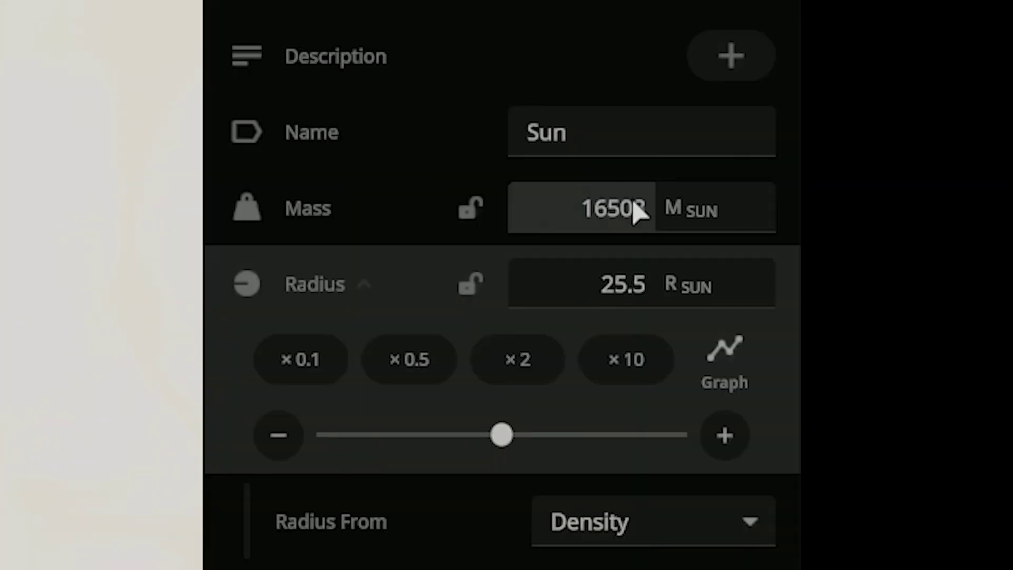
left_click(960, 299)
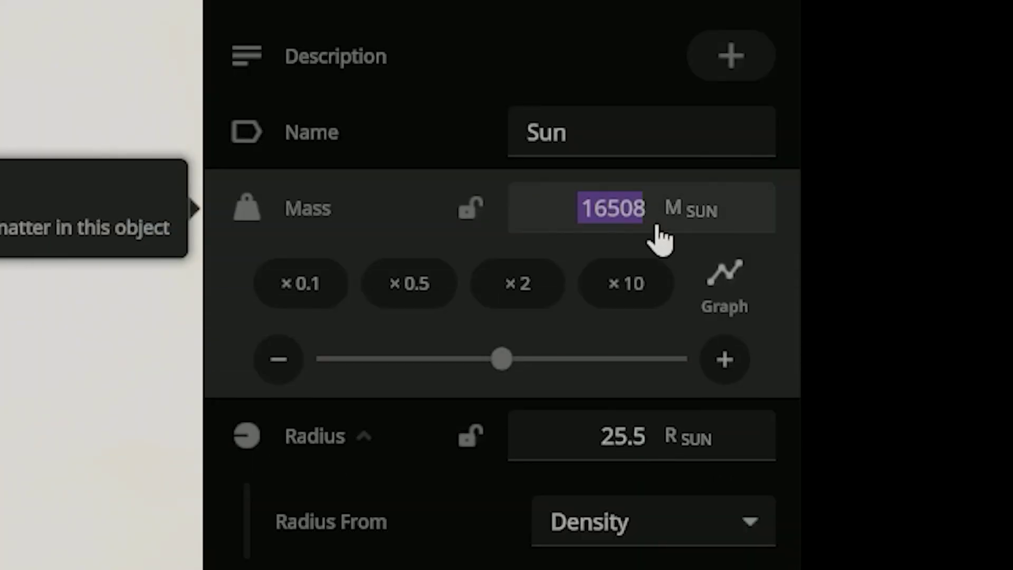
type("100000")
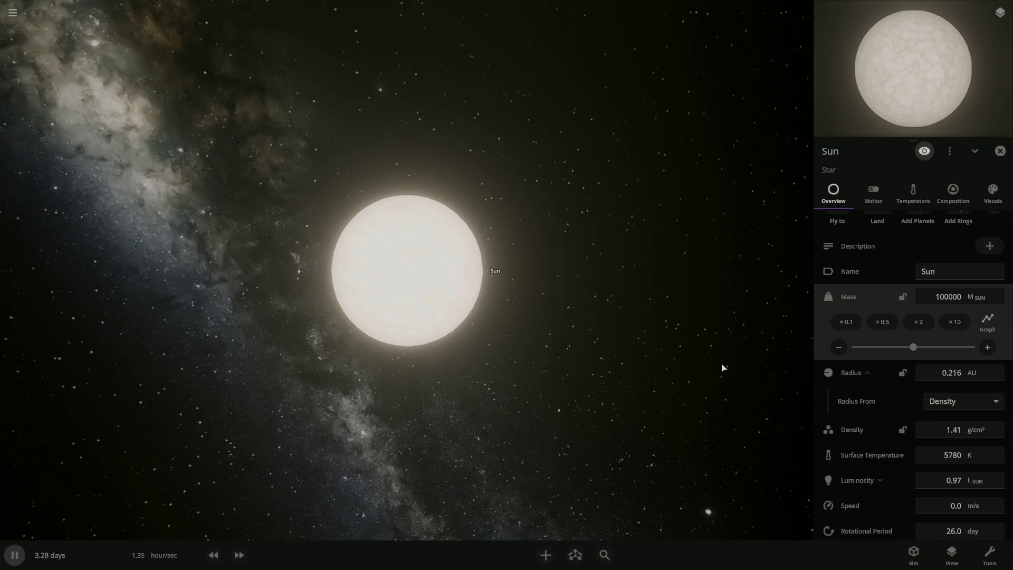
left_click(721, 366)
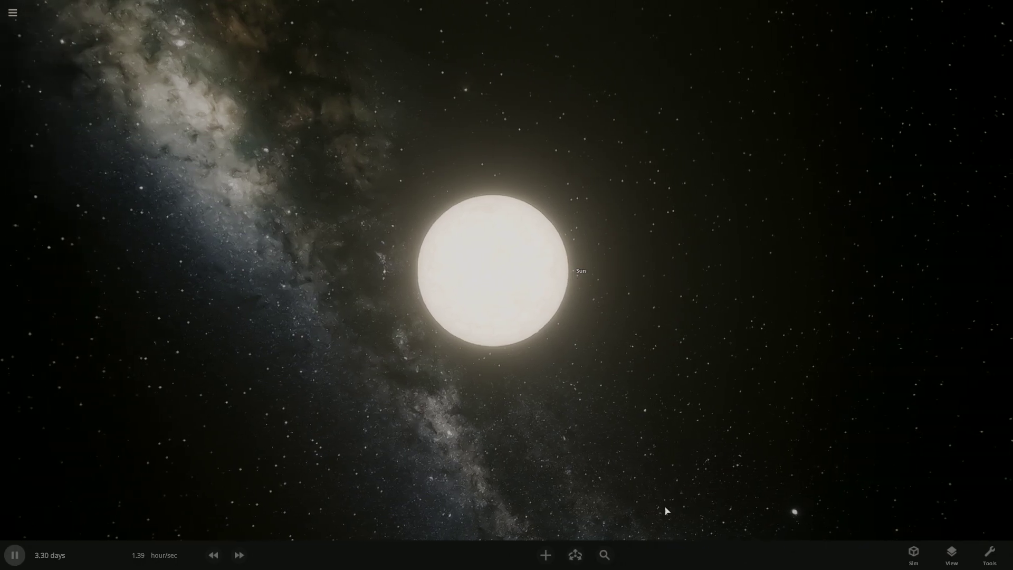
Add Mercury in a close circular orbit around the enlarged Sun.
left_click(546, 554)
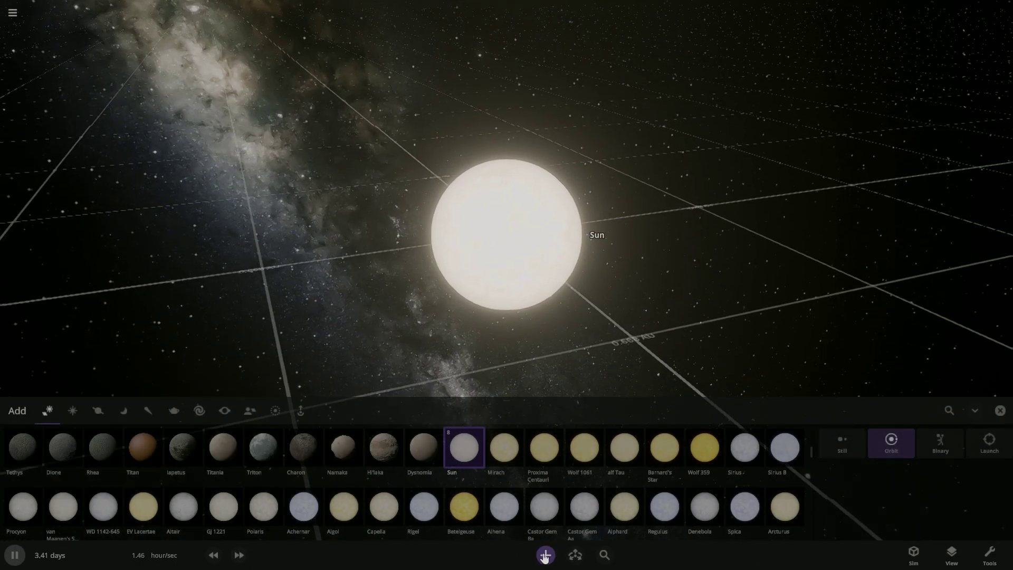
scroll(570, 463, "up", 5)
left_click(570, 462)
right_click_drag(614, 339, 609, 373)
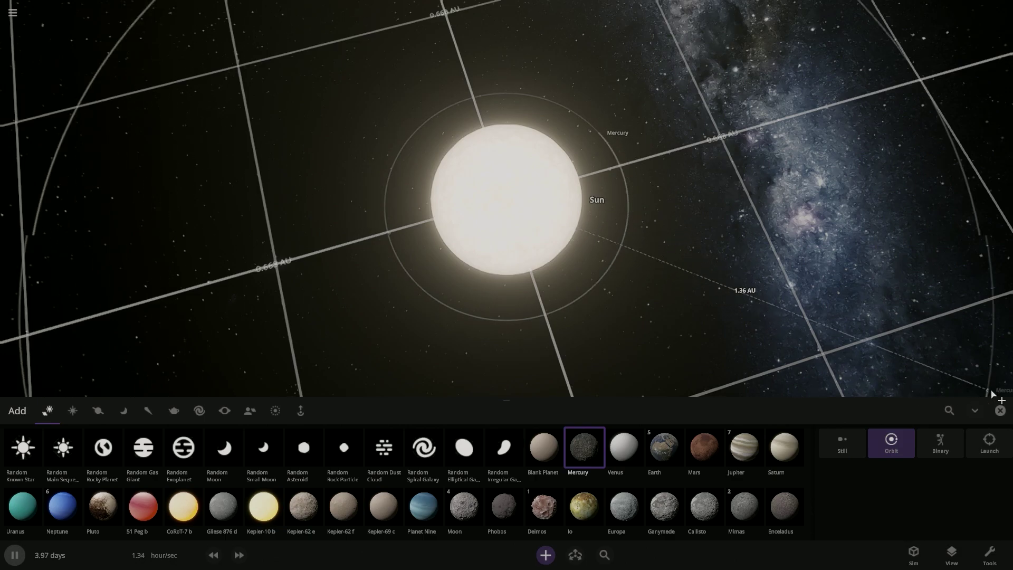
left_click(1000, 410)
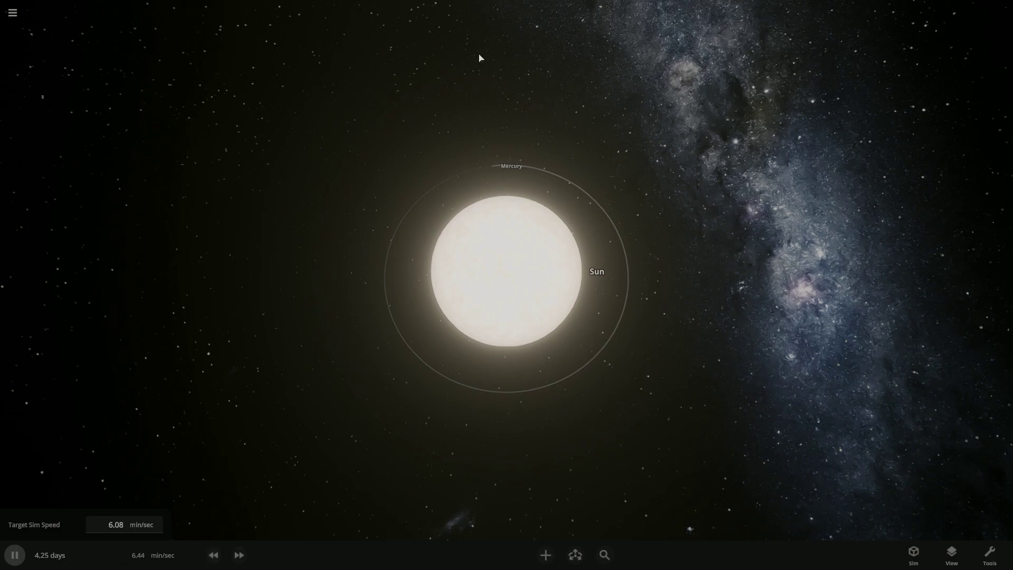
Multiply Mercury's mass by 10 repeatedly until it reaches 0.166 solar masses.
double_click(481, 170)
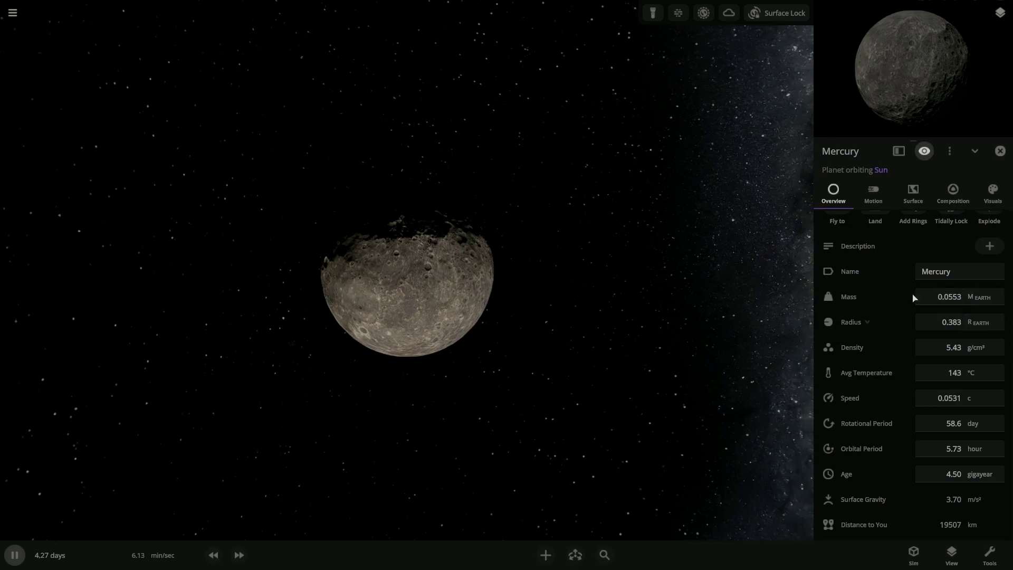
left_click(919, 296)
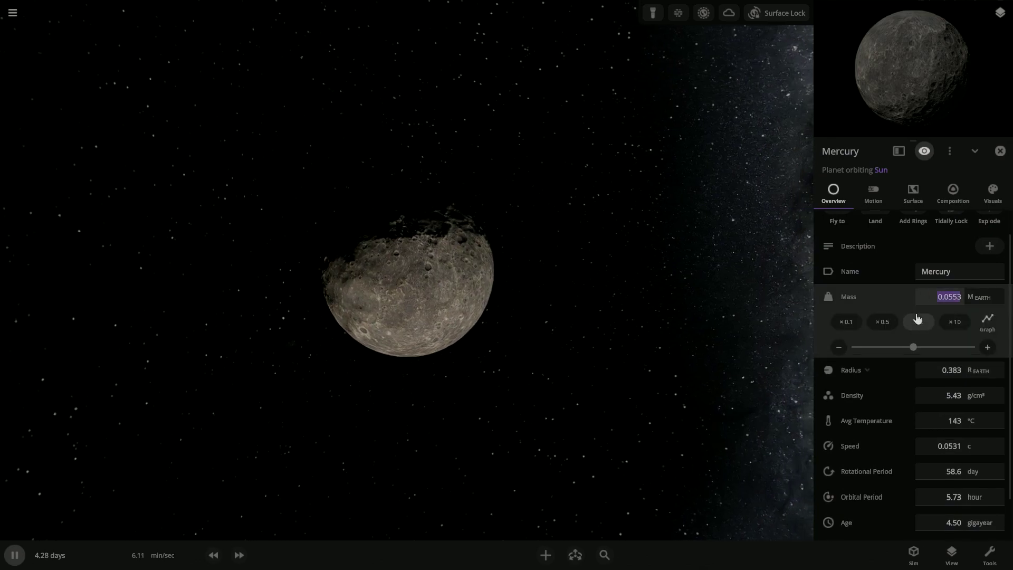
left_click(956, 327)
left_click(955, 329)
left_click(955, 328)
left_click(956, 322)
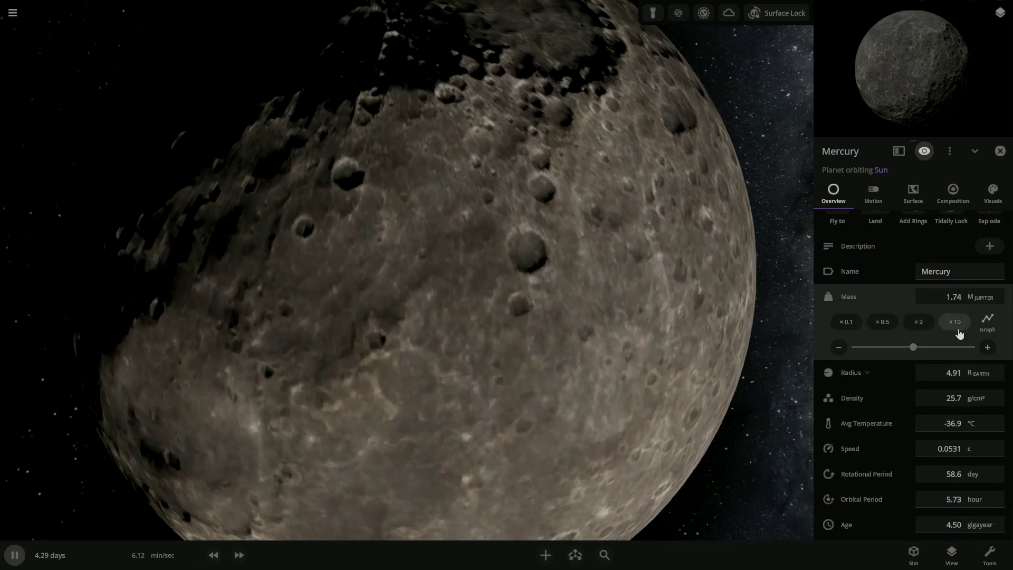
left_click(955, 323)
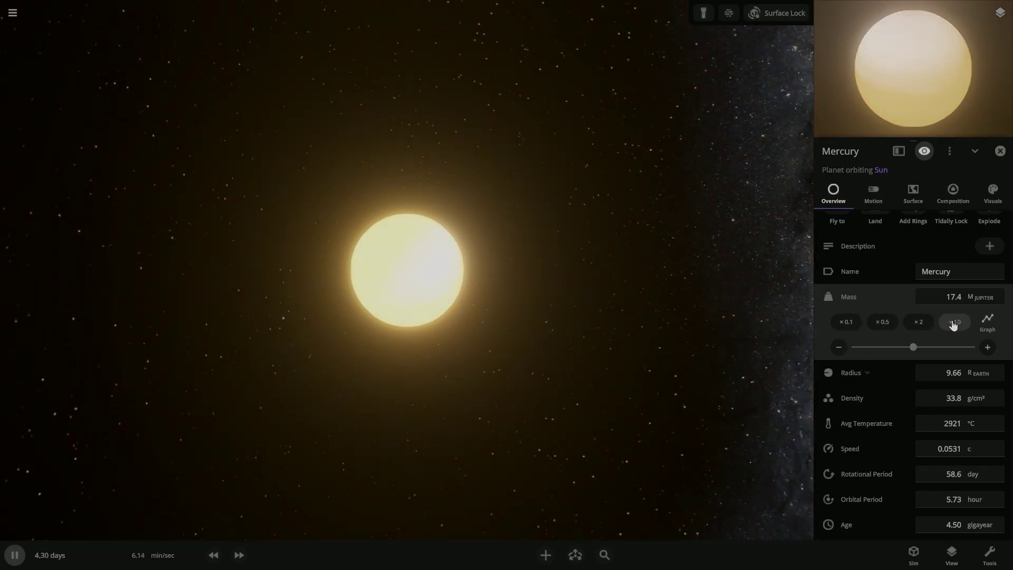
left_click(953, 322)
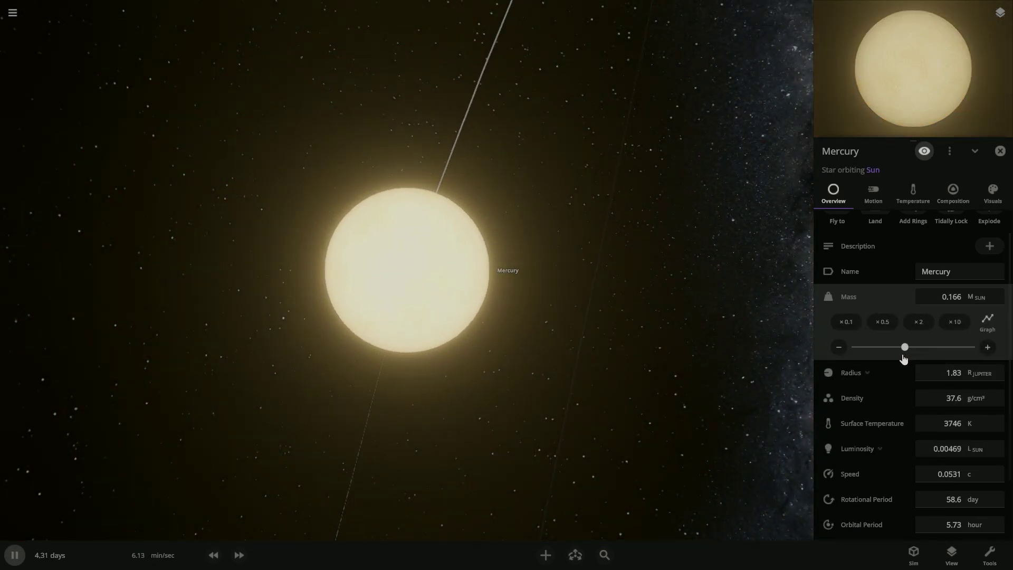
Switch Mercury's surface temperature to degrees Celsius and set it to 11000 °C.
scroll(449, 273, "down", 10)
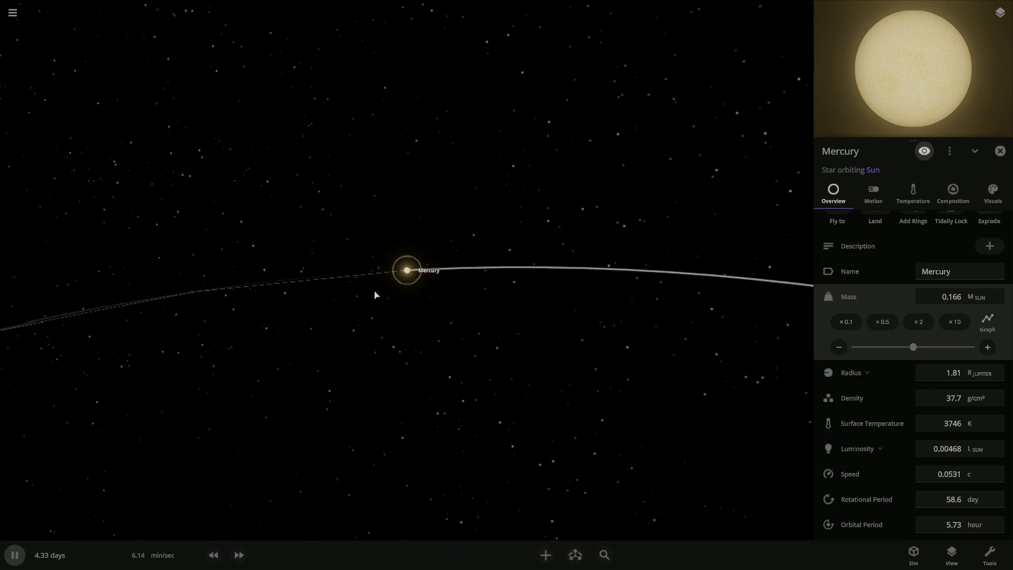
left_click_drag(376, 295, 605, 300)
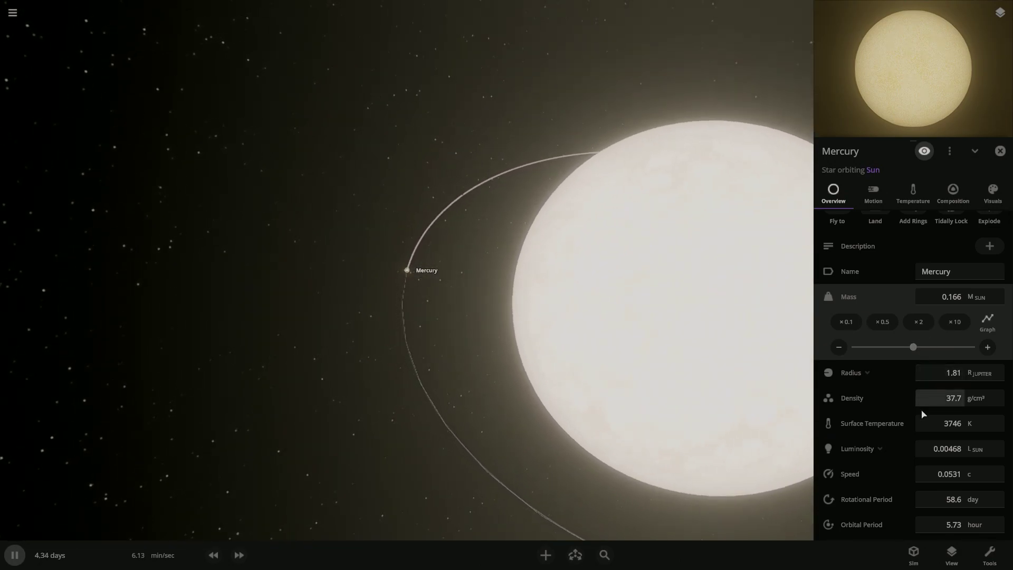
left_click(917, 424)
left_click(976, 377)
left_click(967, 399)
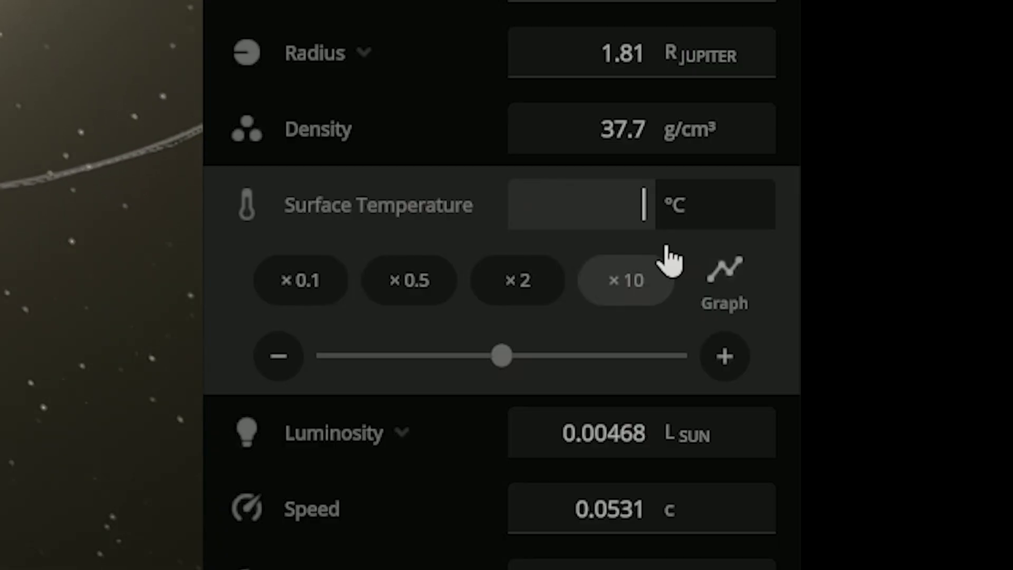
type("11000")
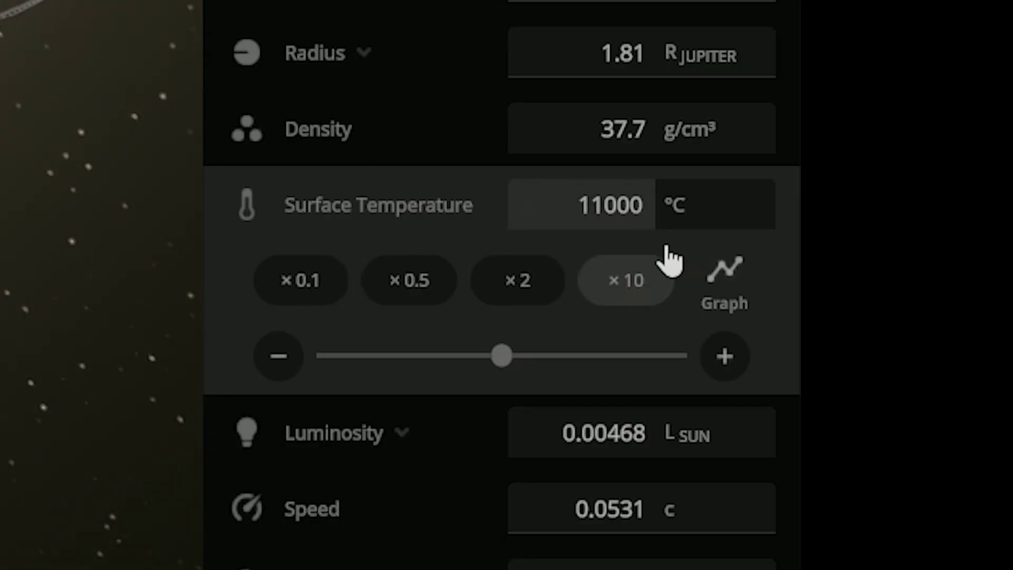
key("Return")
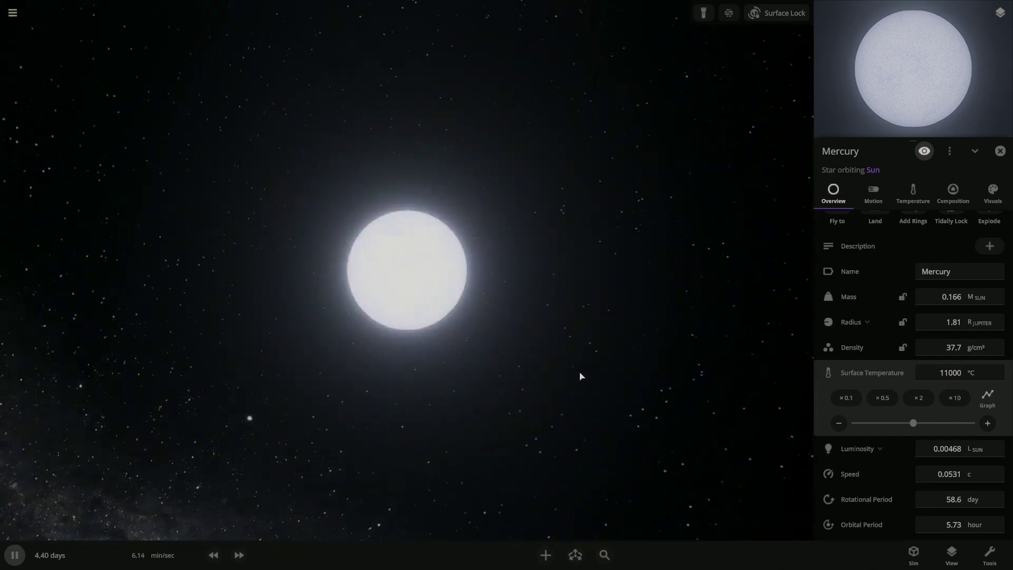
Select the Sun and add Venus in an orbit around it, outside Mercury's orbit.
scroll(653, 355, "down", 8)
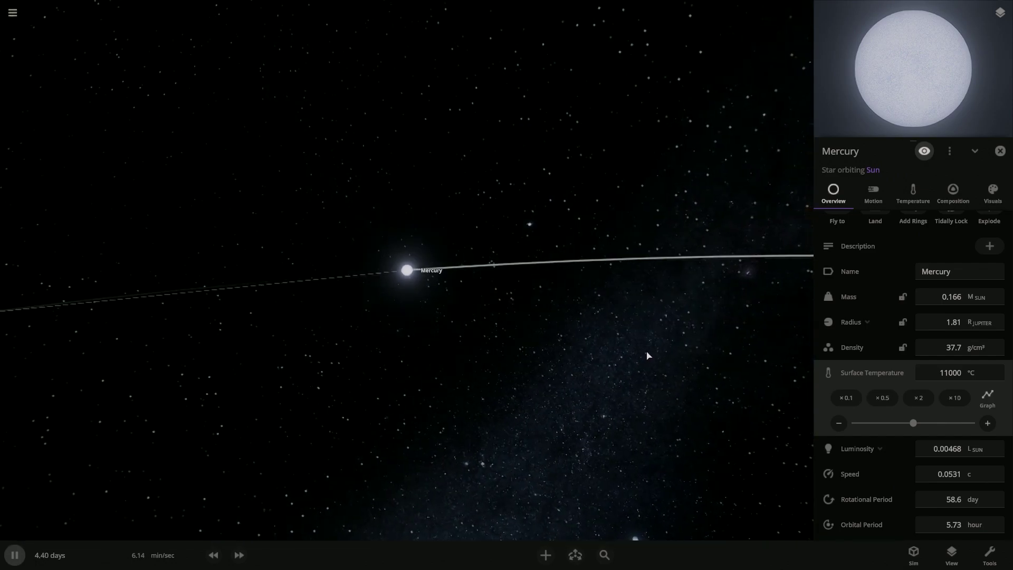
scroll(648, 354, "down", 5)
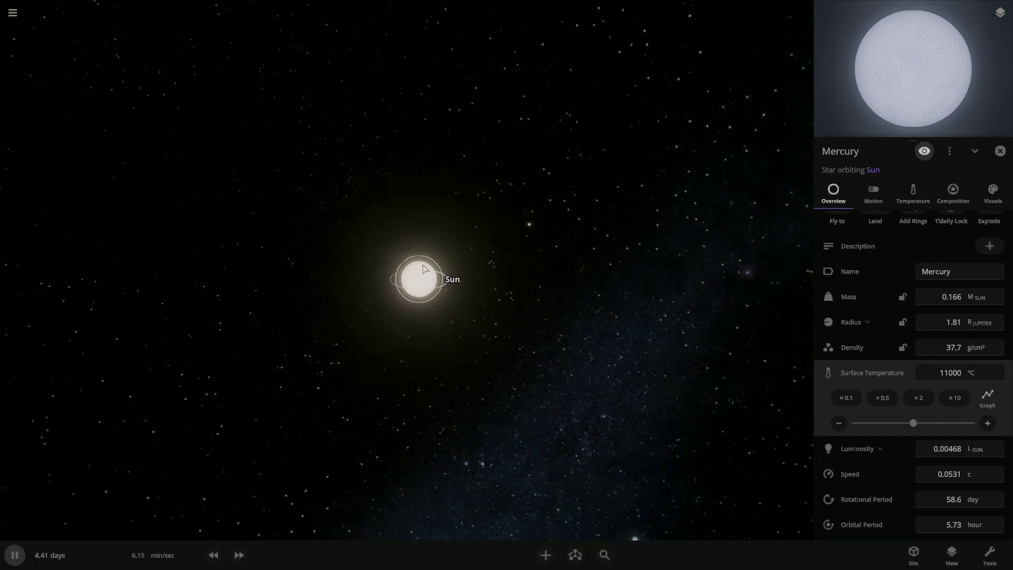
left_click(424, 269)
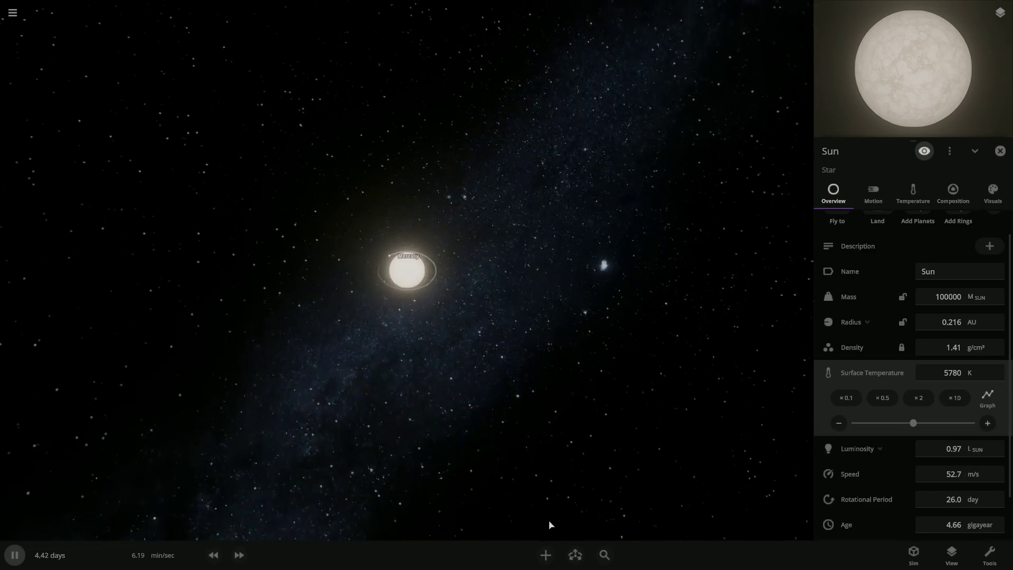
left_click(545, 554)
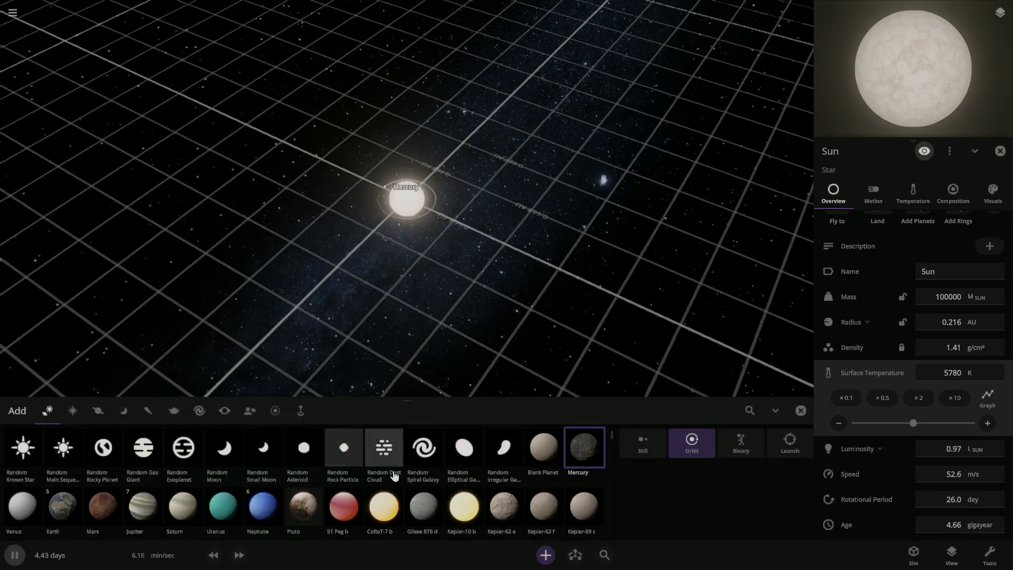
left_click(23, 506)
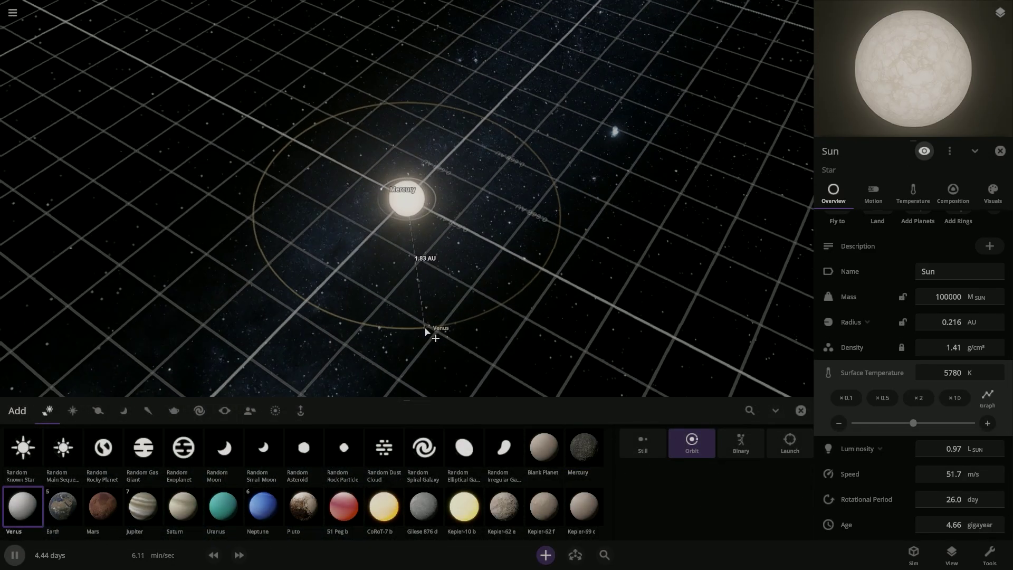
scroll(439, 264, "up", 3)
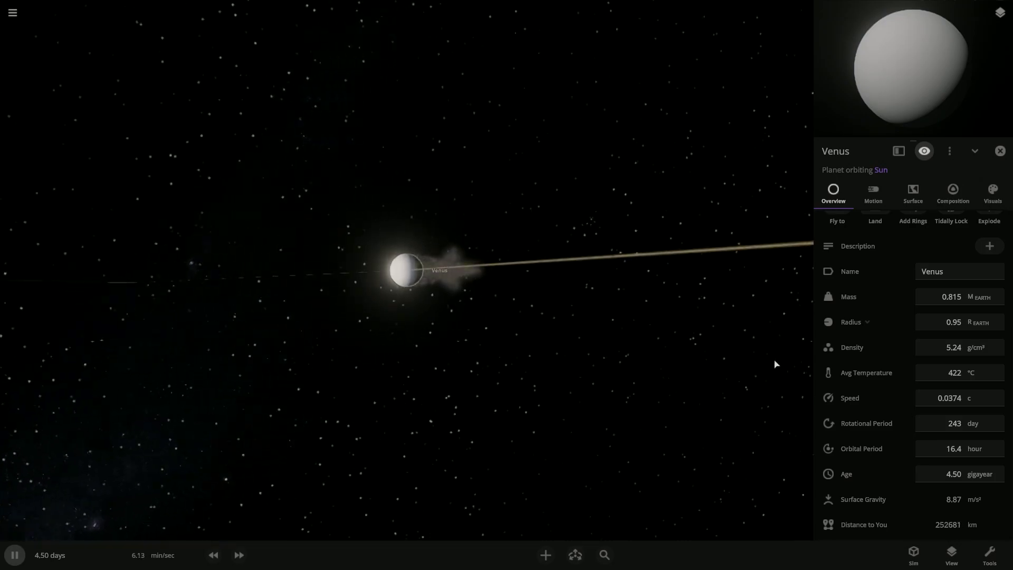
Multiply Venus's mass by 10 repeatedly until it reaches 0.245 solar masses.
left_click(949, 305)
left_click(951, 332)
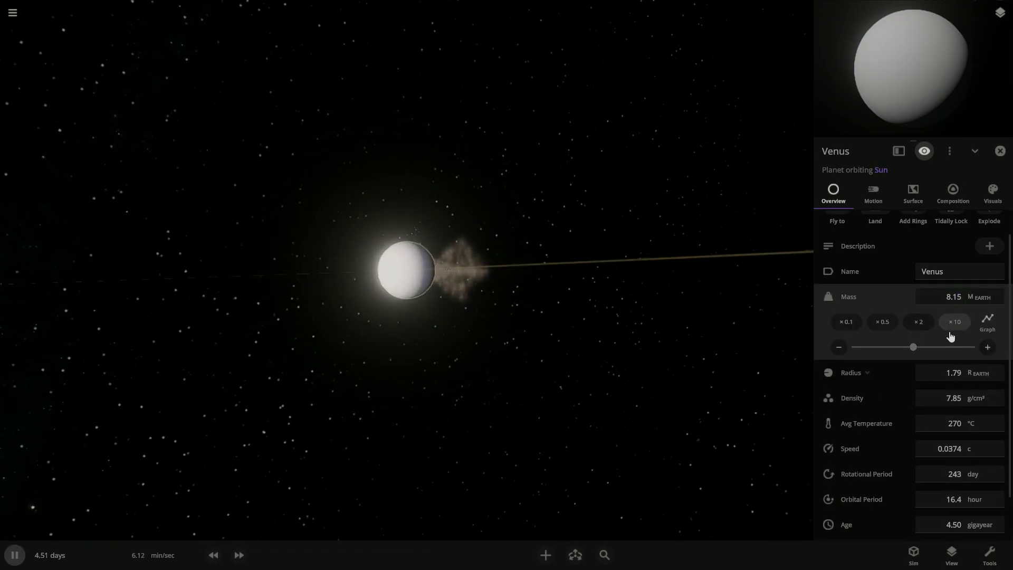
left_click(950, 334)
left_click(950, 334)
left_click(950, 334)
left_click(950, 334)
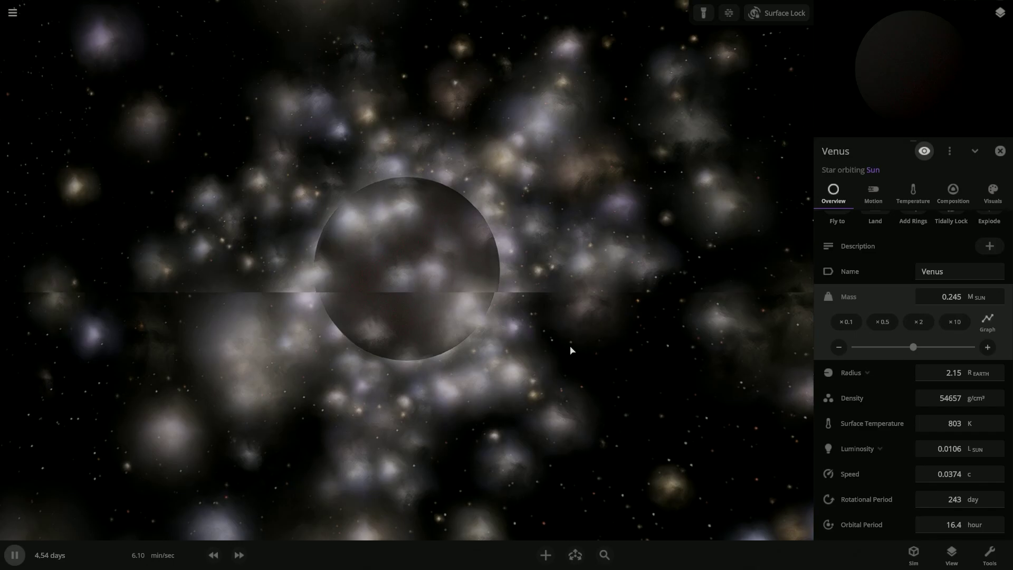
Switch Venus's surface temperature to degrees Celsius and multiply it by 10 twice.
scroll(571, 342, "down", 10)
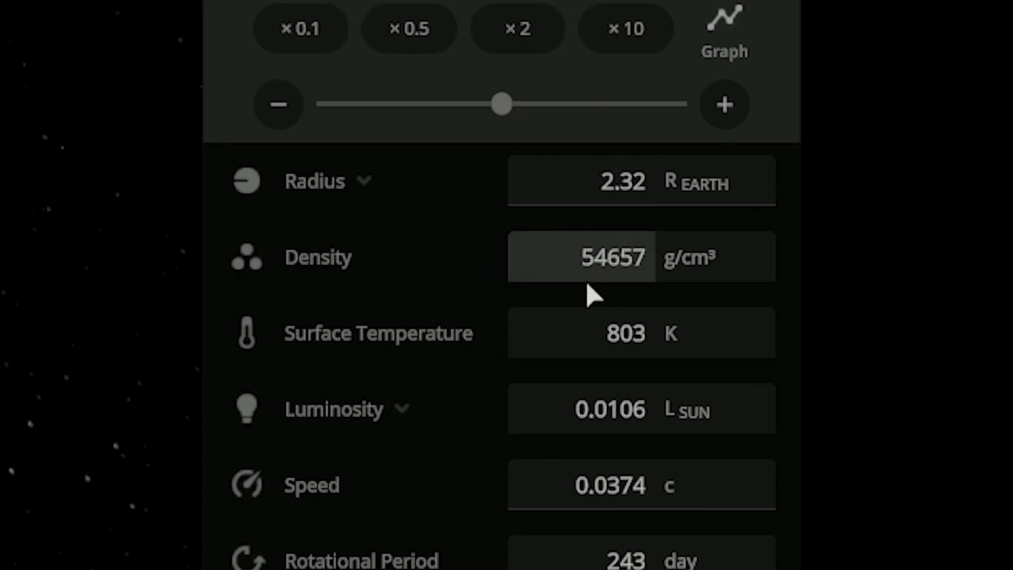
left_click(717, 343)
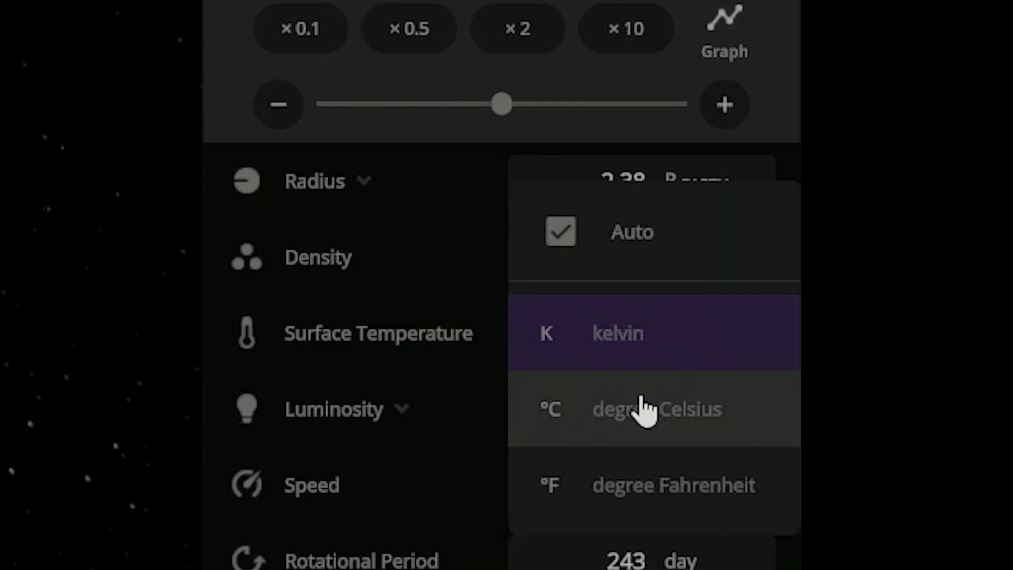
left_click(645, 411)
left_click(606, 359)
left_click(627, 259)
left_click(628, 258)
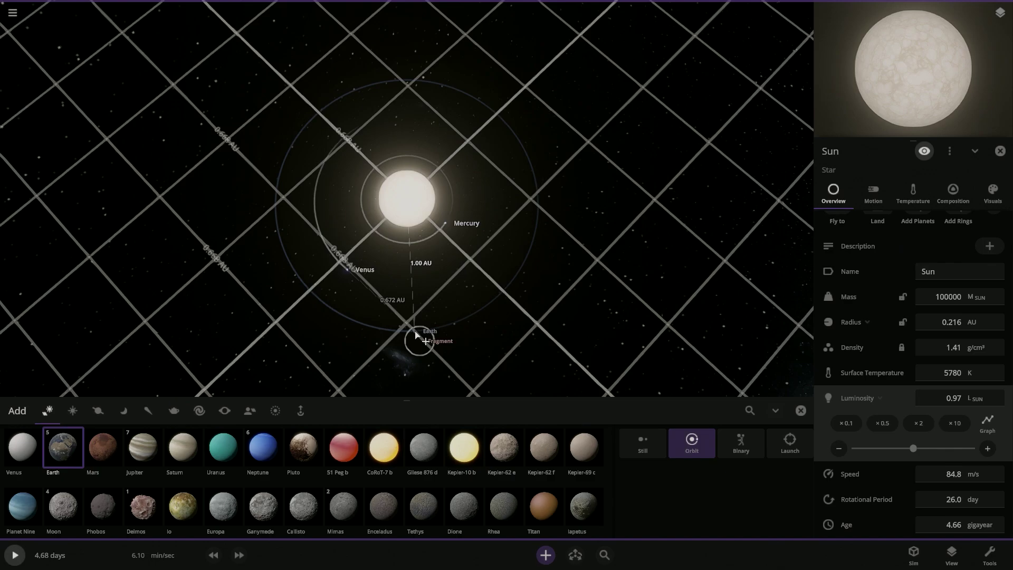
Add Earth in orbit around the Sun at 1.00 AU and open its properties.
left_click(800, 411)
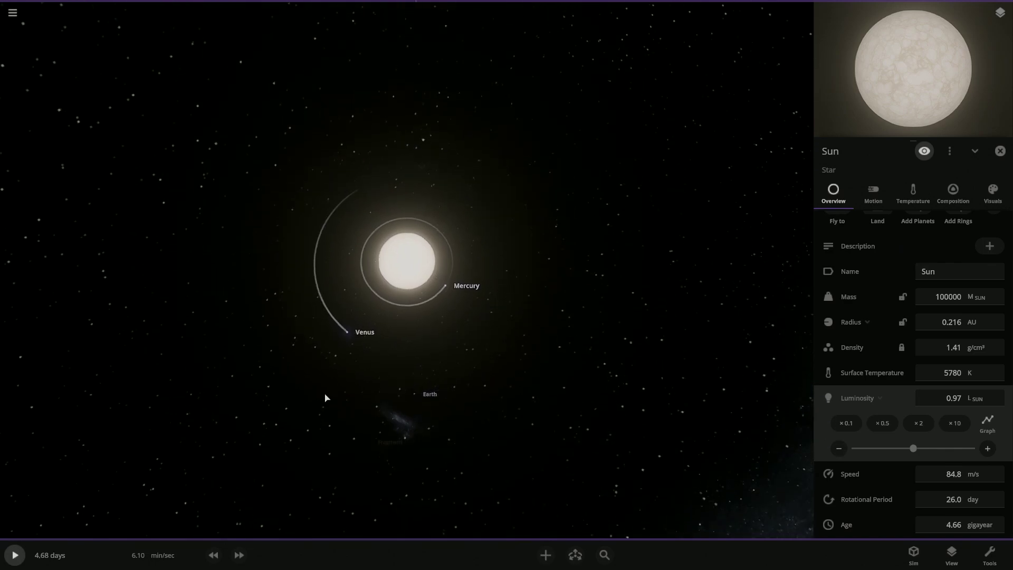
left_click(411, 402)
double_click(412, 404)
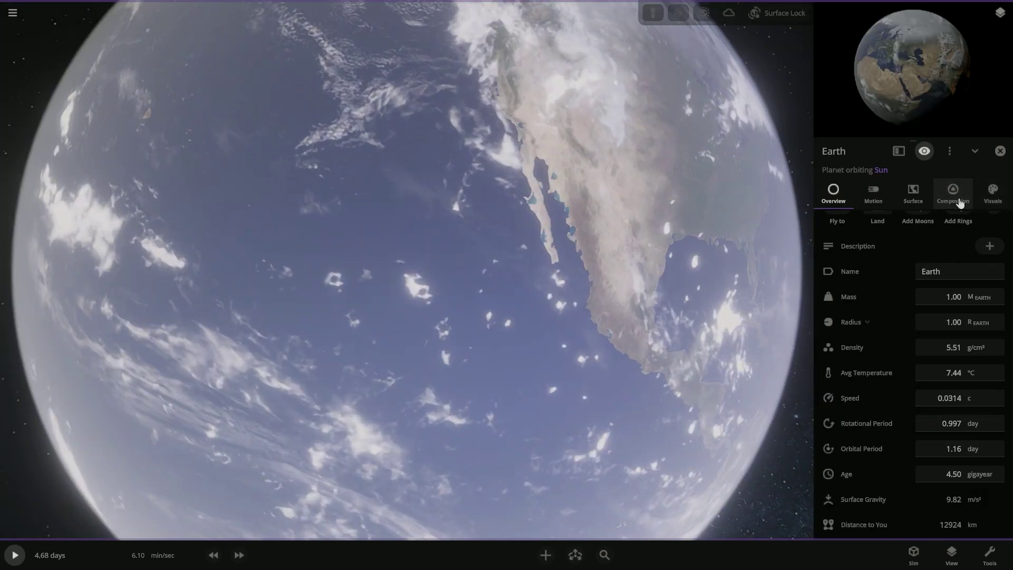
Show Earth's material composition by layers with all materials listed, down to the ocean layer.
left_click(959, 203)
scroll(881, 385, "down", 2)
scroll(881, 316, "up", 2)
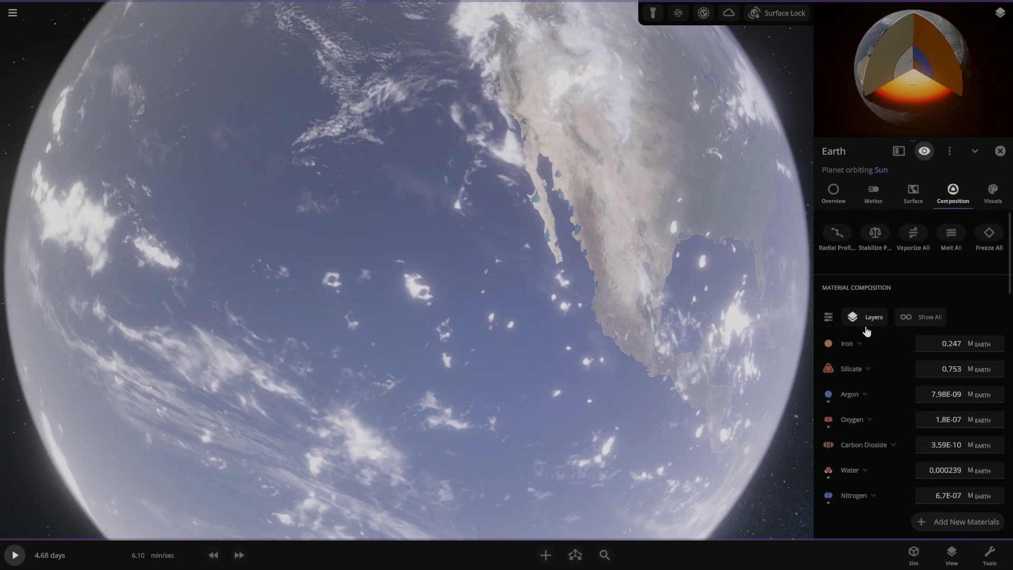
left_click(866, 328)
left_click(926, 316)
scroll(893, 425, "down", 8)
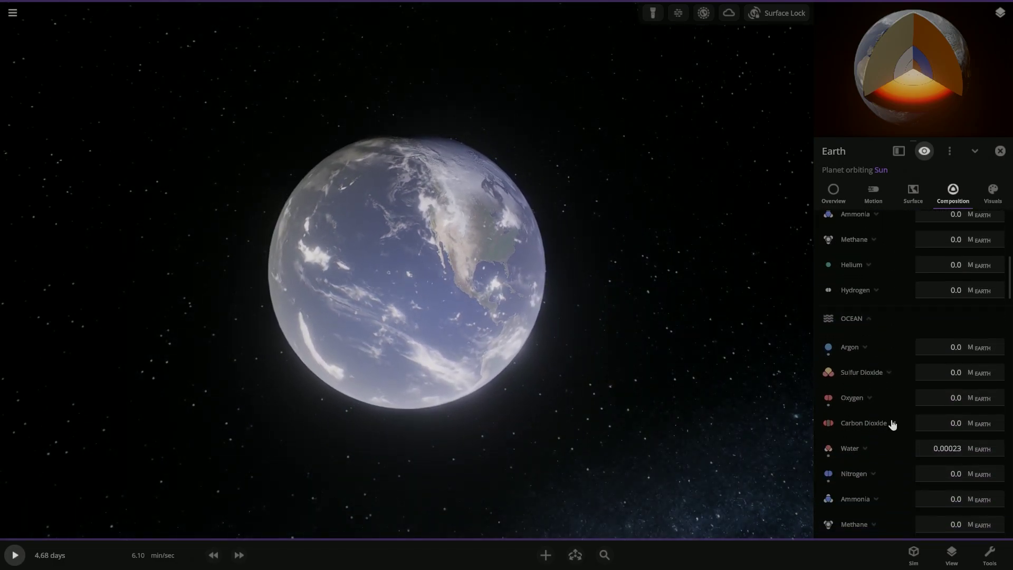
Set the carbon dioxide in Earth's ocean layer to 1 Earth mass.
scroll(892, 409, "down", 3)
left_click(916, 350)
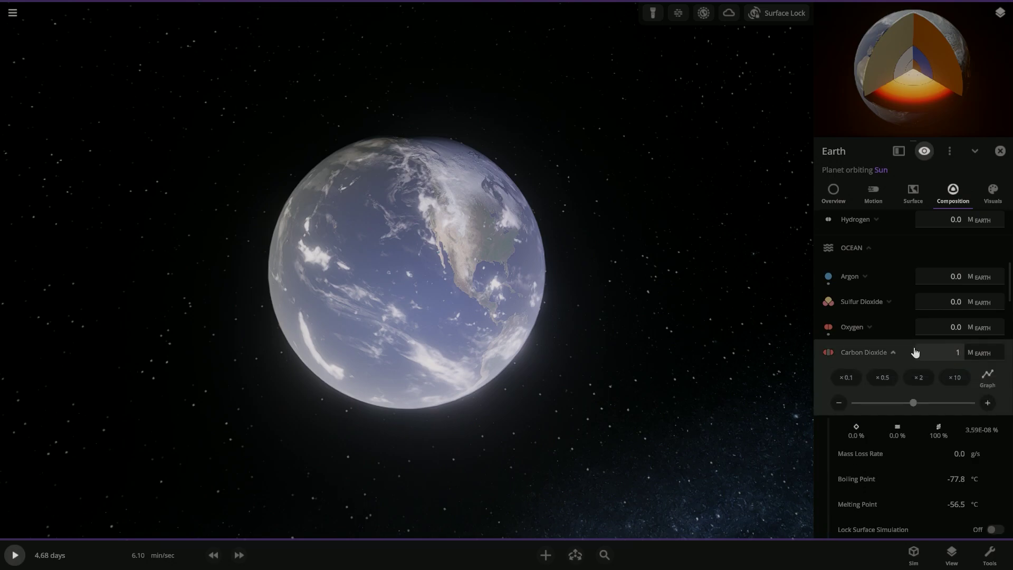
key("Return")
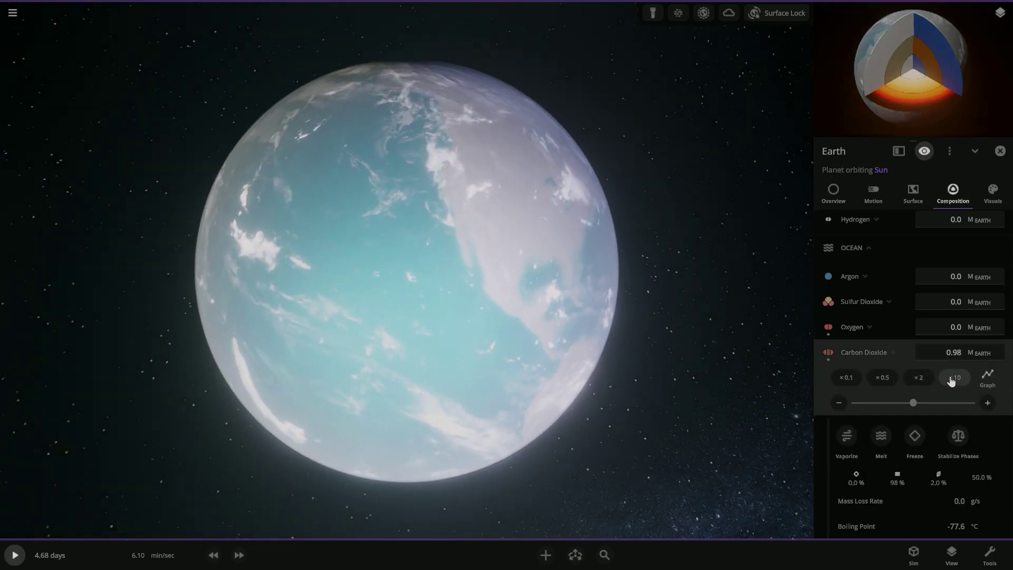
Multiply Earth's carbon dioxide by 10 five times, and adjust its liquid-interior amount until Earth's mass is 0.907 solar masses.
left_click(951, 378)
left_click(951, 378)
scroll(960, 364, "down", 4)
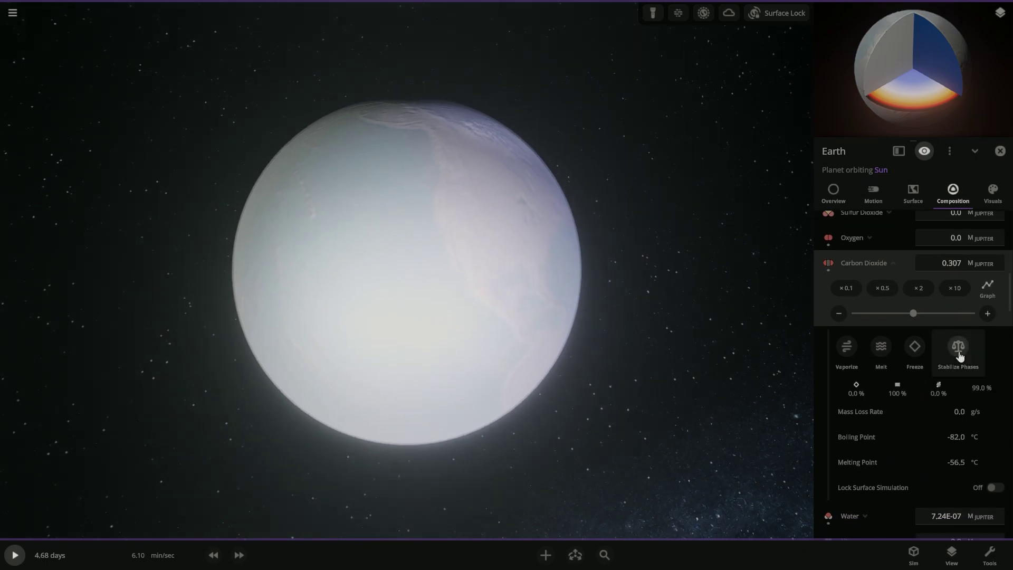
left_click(954, 288)
left_click(954, 288)
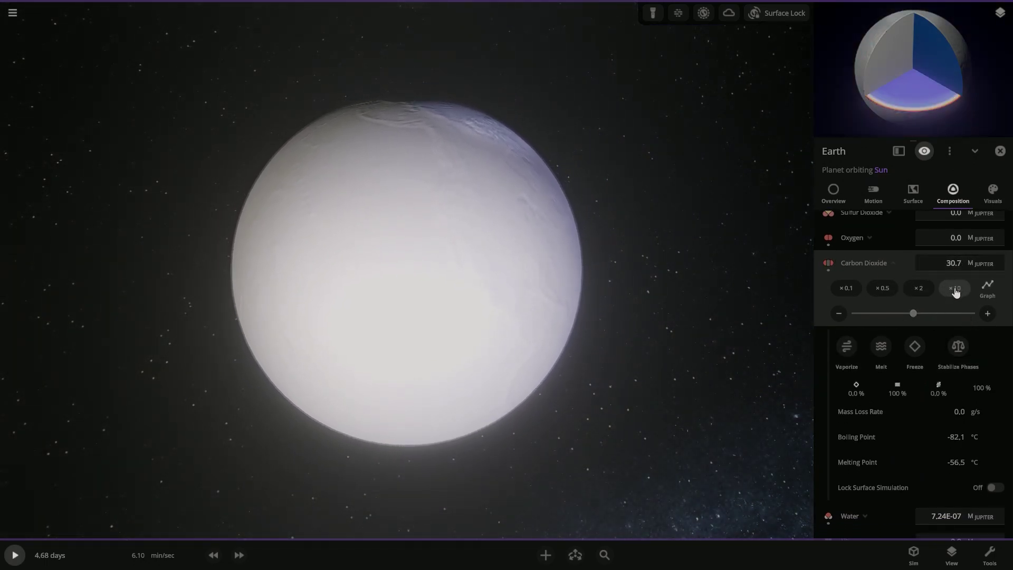
left_click(954, 289)
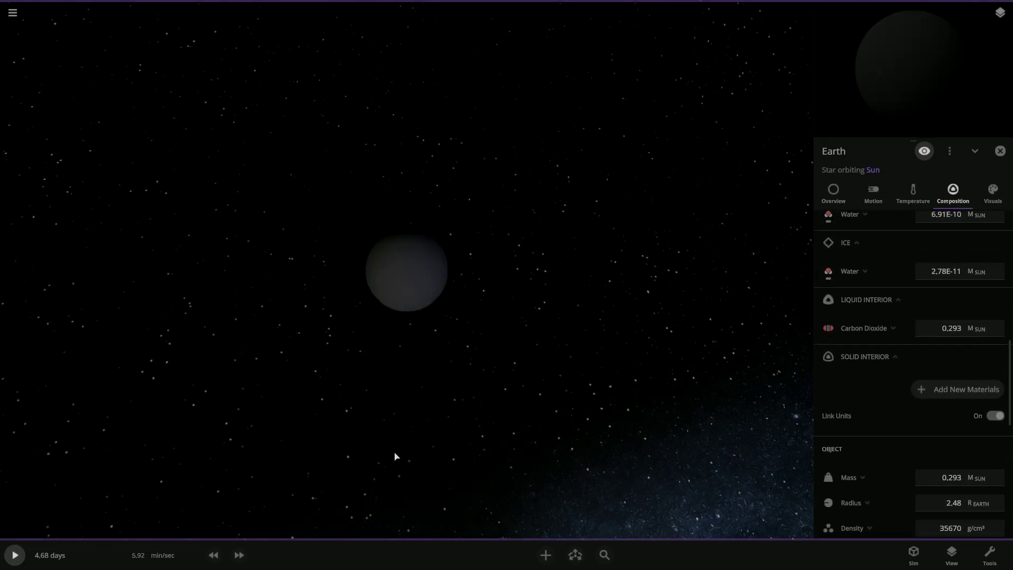
left_click(920, 326)
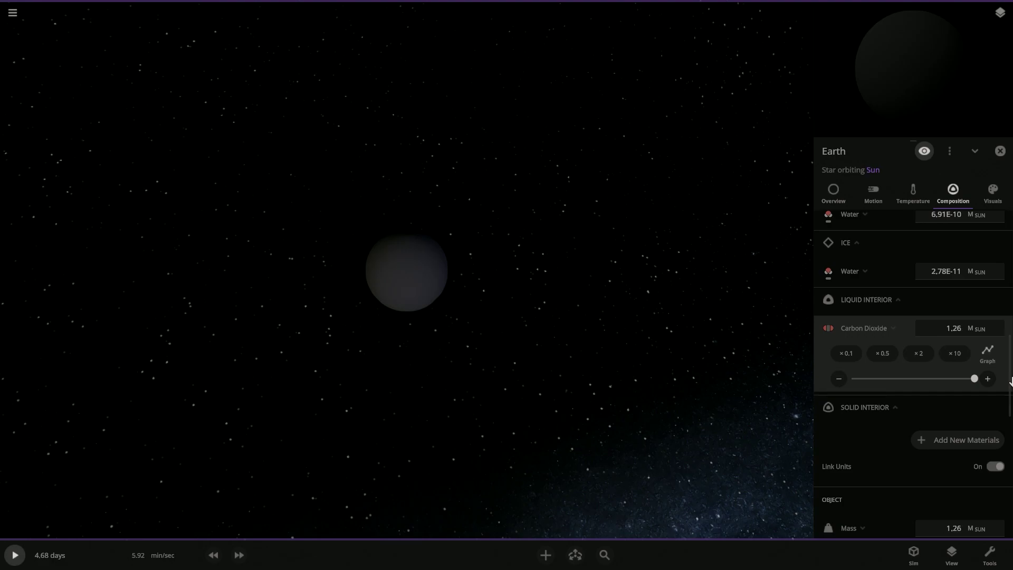
left_click_drag(1009, 383, 956, 390)
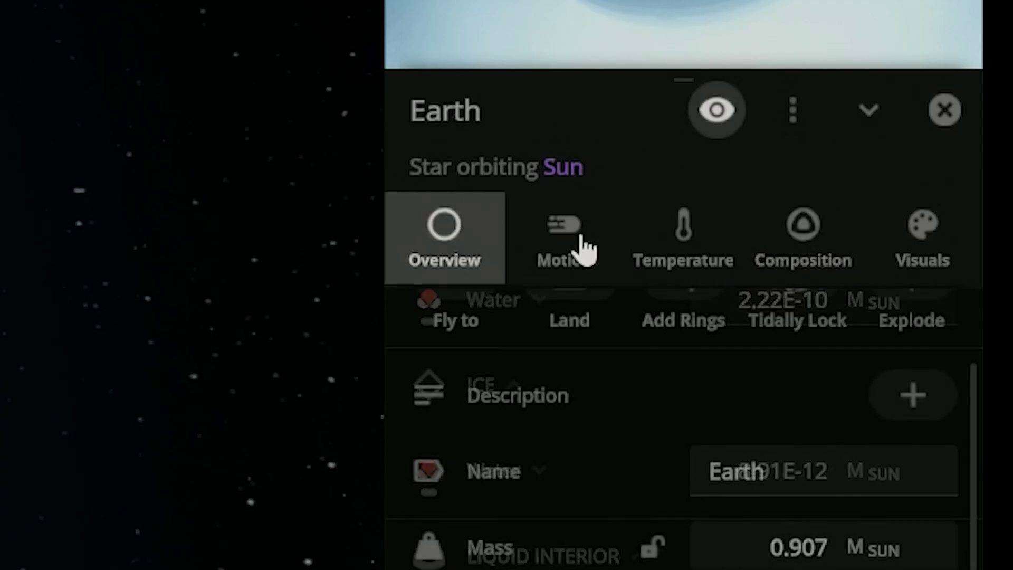
Switch Earth's surface temperature to degrees Celsius and set it to 3000 °C.
scroll(790, 308, "down", 8)
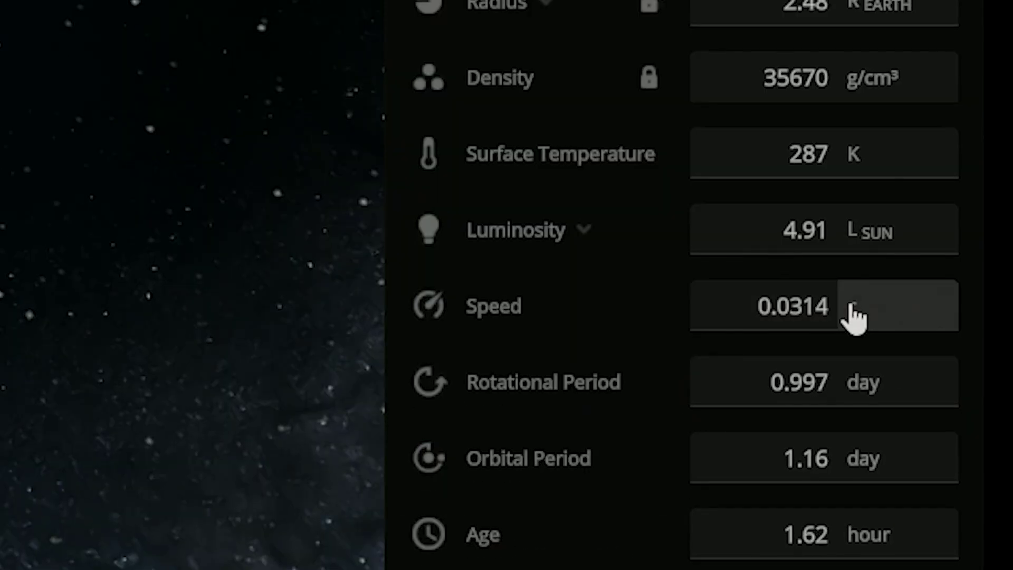
left_click(864, 167)
left_click(832, 237)
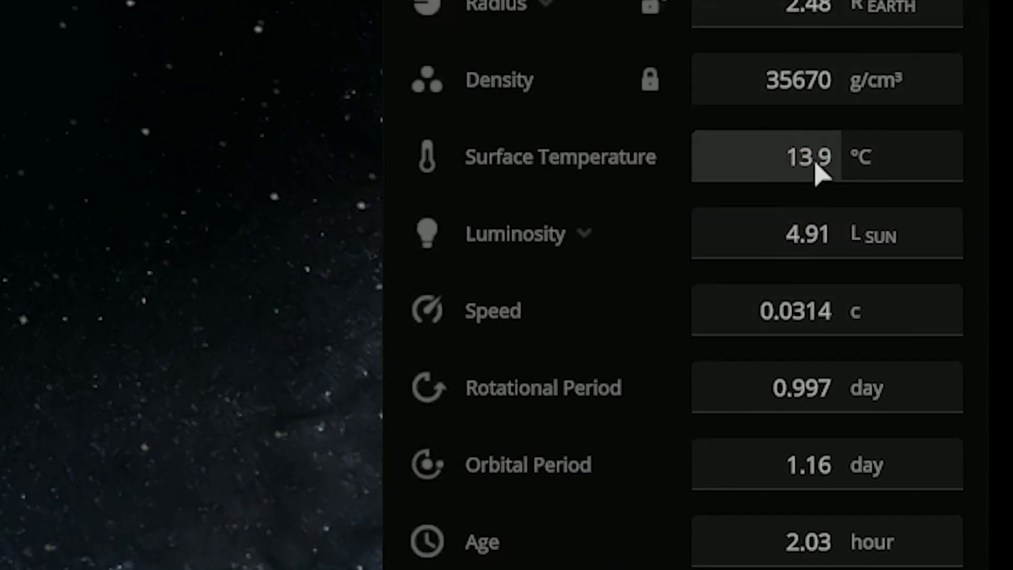
left_click(819, 172)
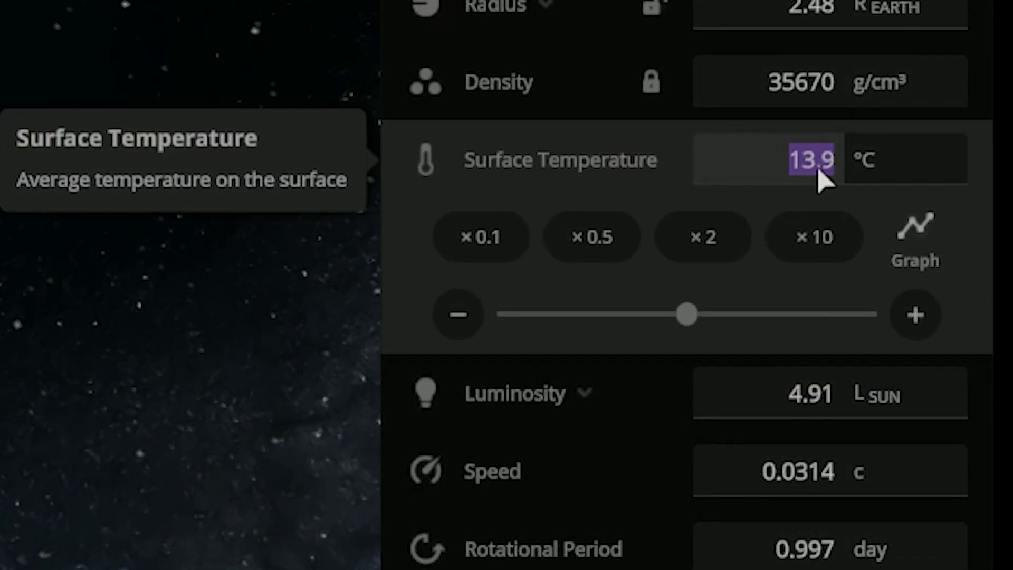
type("3000")
key("Return")
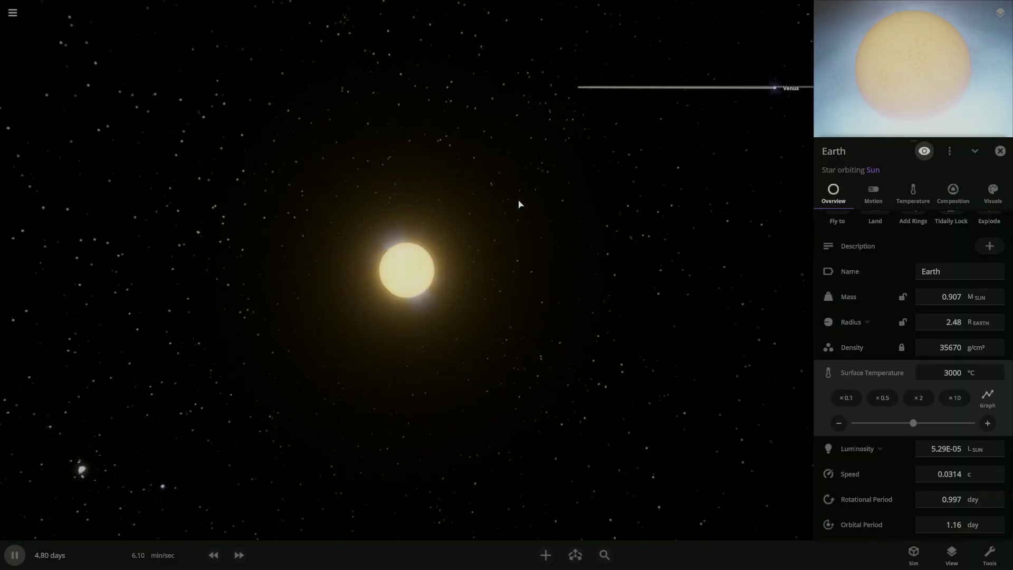
View Earth as a star from another angle and refocus on the Sun with the surrounding orbits in view.
left_click_drag(521, 204, 547, 292)
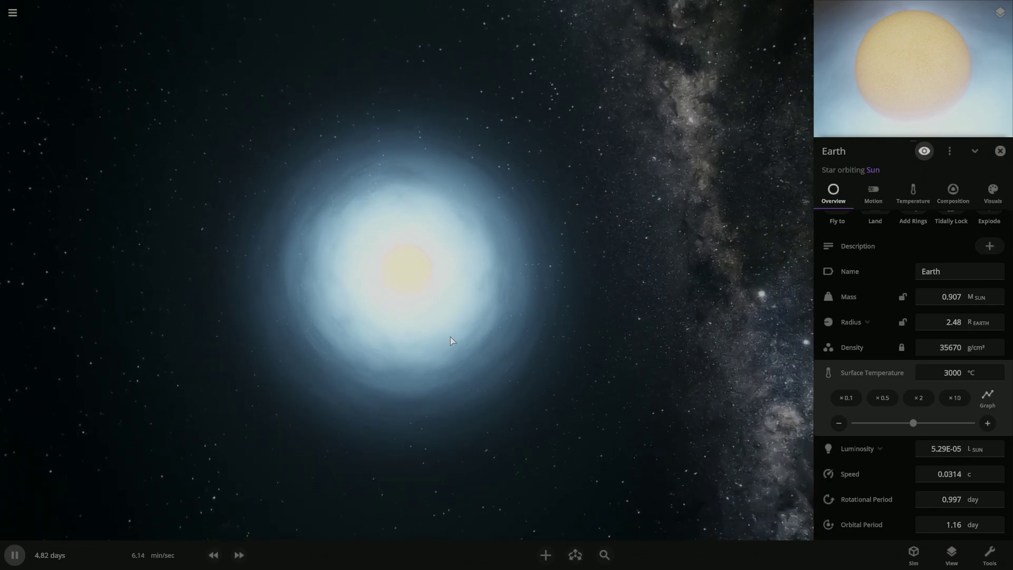
scroll(669, 321, "down", 3)
scroll(672, 317, "down", 5)
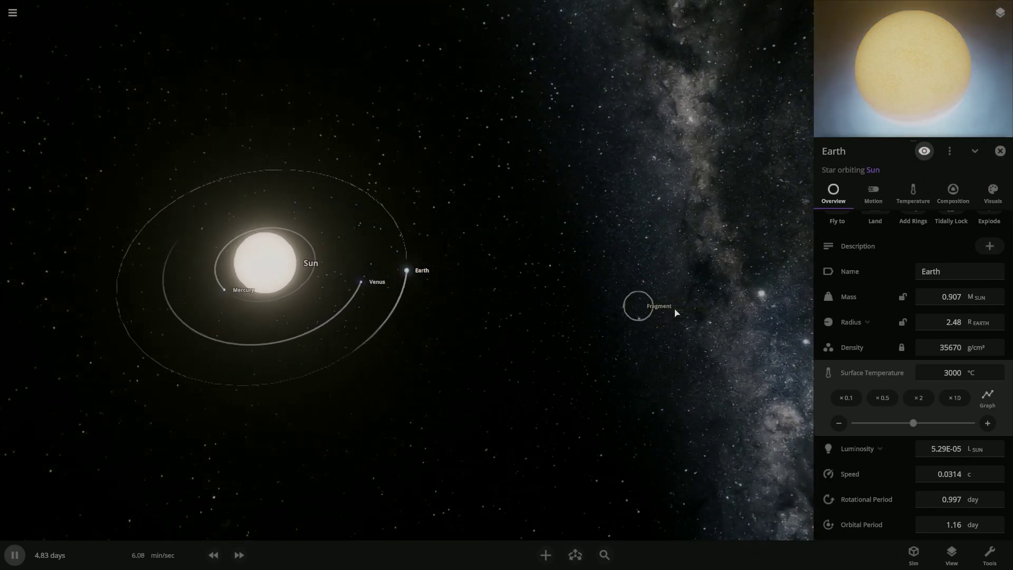
double_click(311, 269)
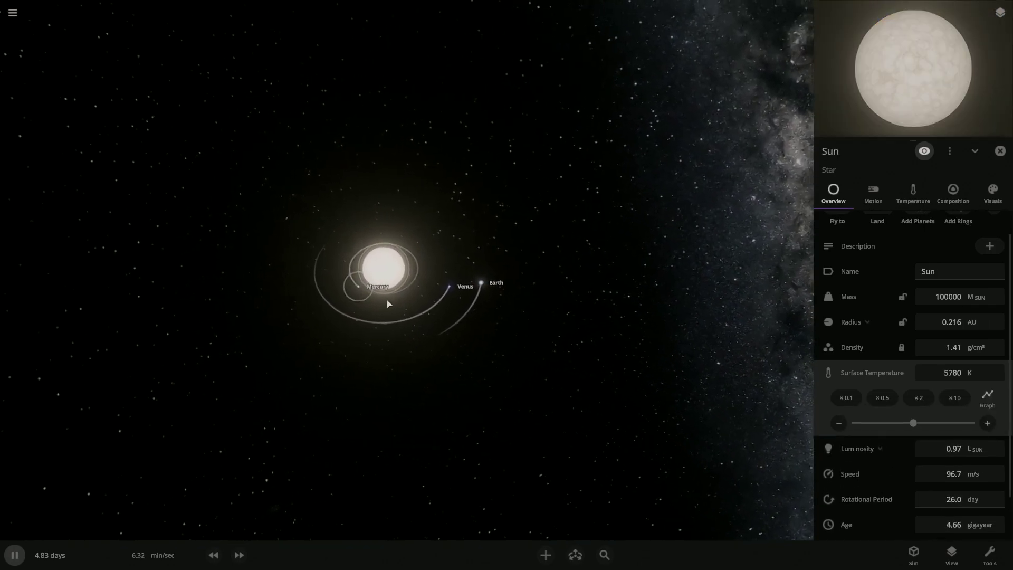
scroll(464, 317, "up", 3)
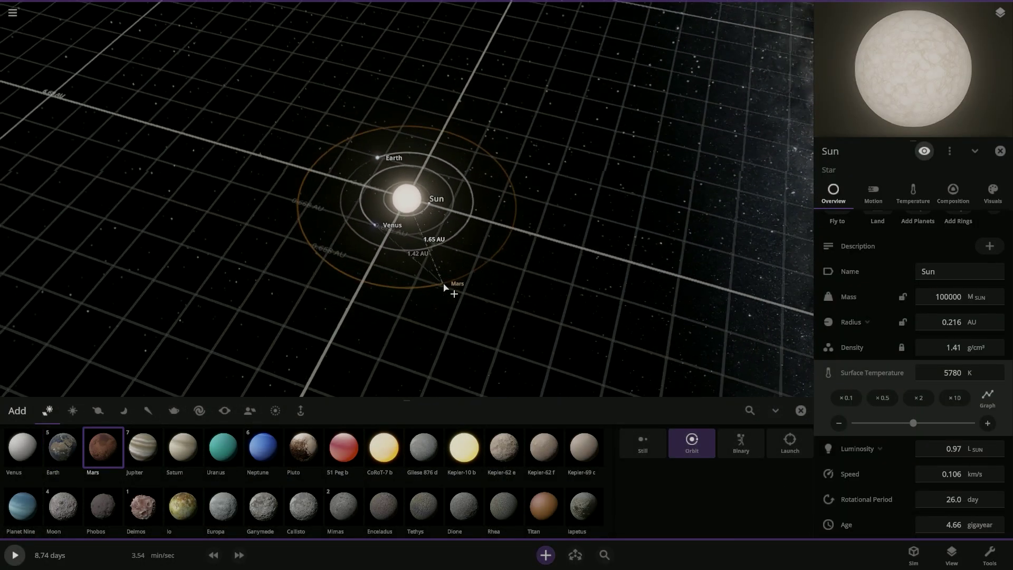
Add Mars in orbit around the Sun outside Earth's orbit and open its properties.
right_click_drag(444, 287, 446, 309)
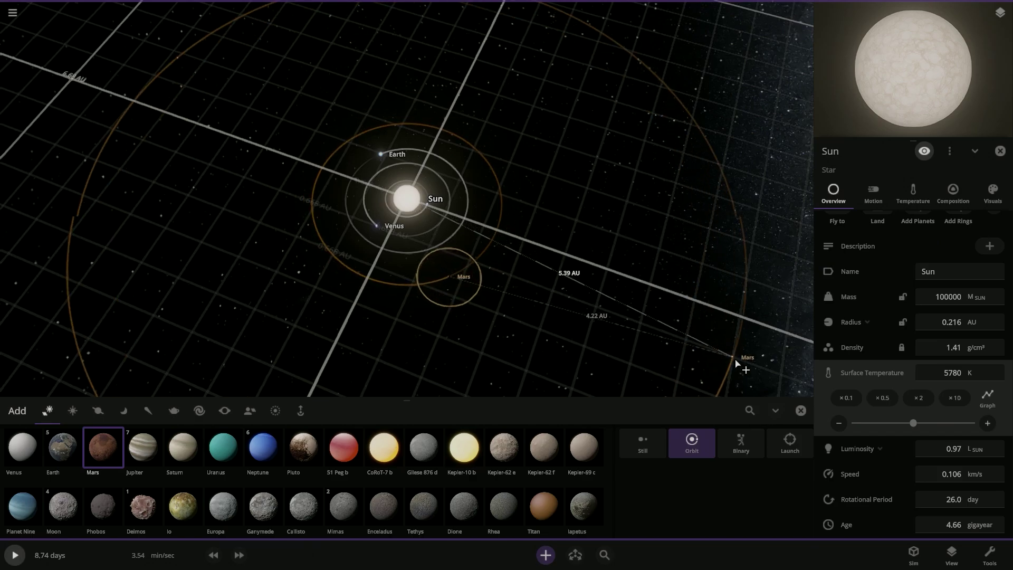
left_click(800, 411)
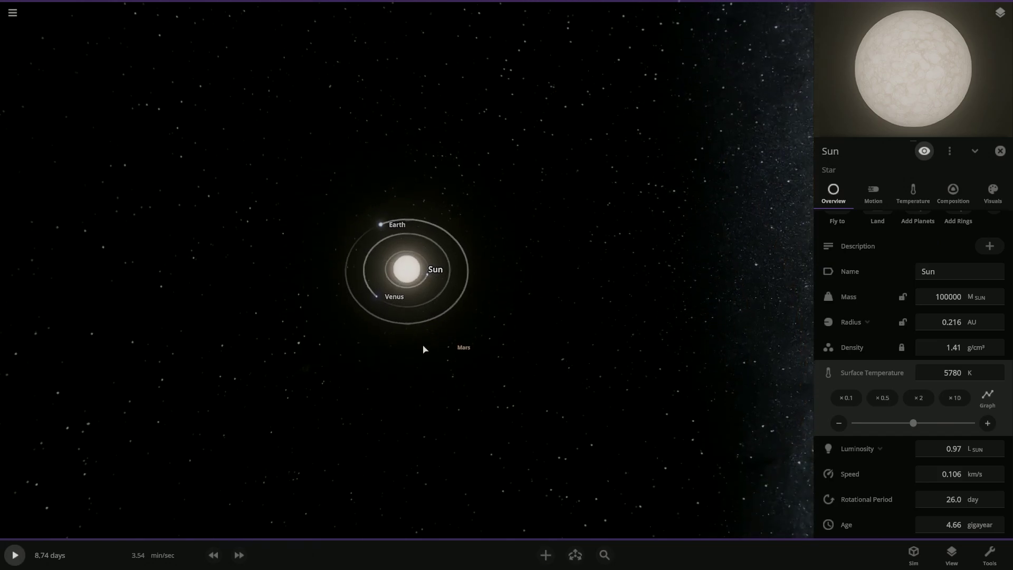
double_click(452, 352)
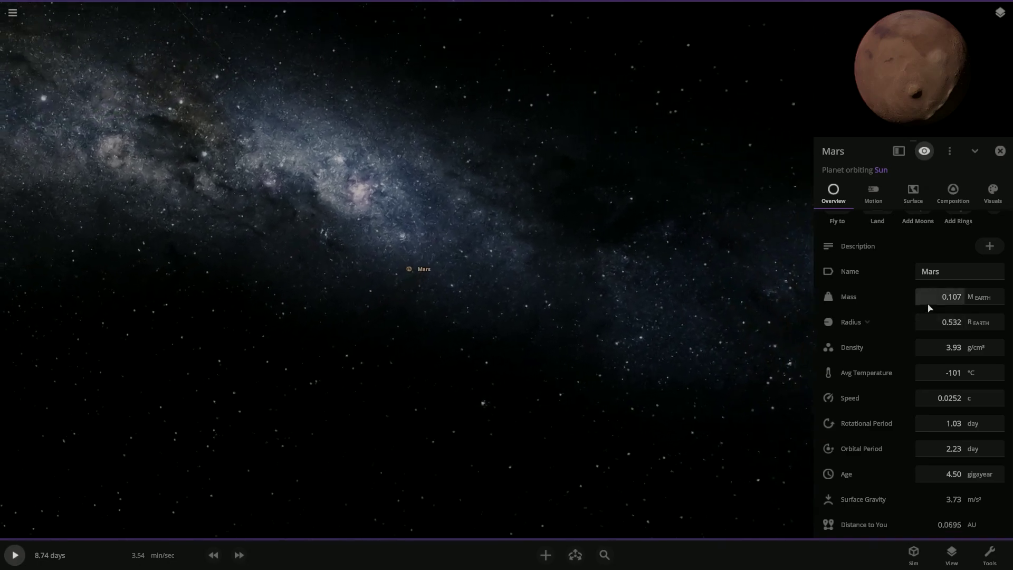
Multiply Mars's mass by 10 six times until it reaches 0.323 solar masses.
left_click(931, 296)
left_click(945, 327)
left_click(945, 326)
left_click(945, 327)
left_click(945, 326)
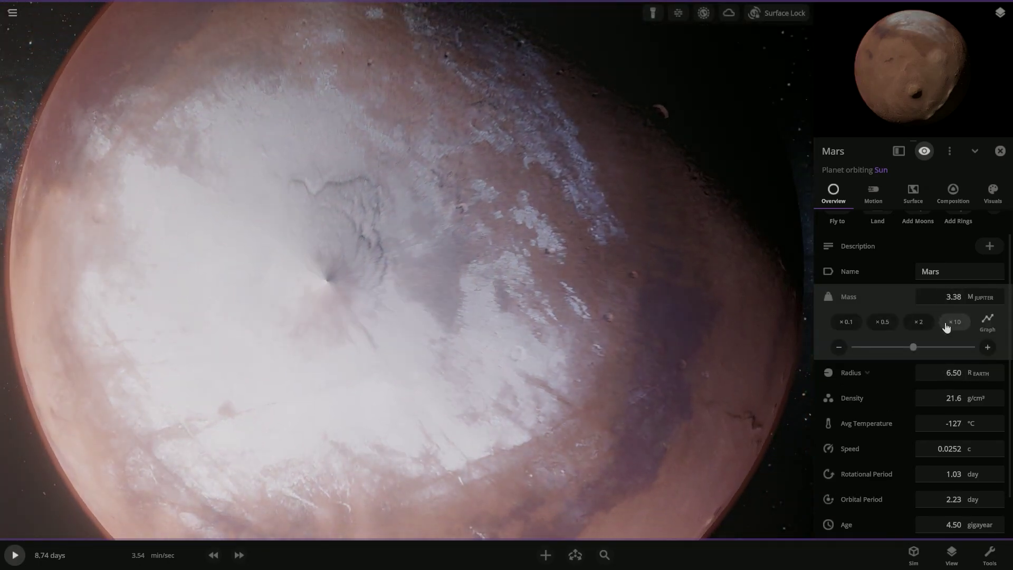
left_click(945, 327)
left_click(945, 326)
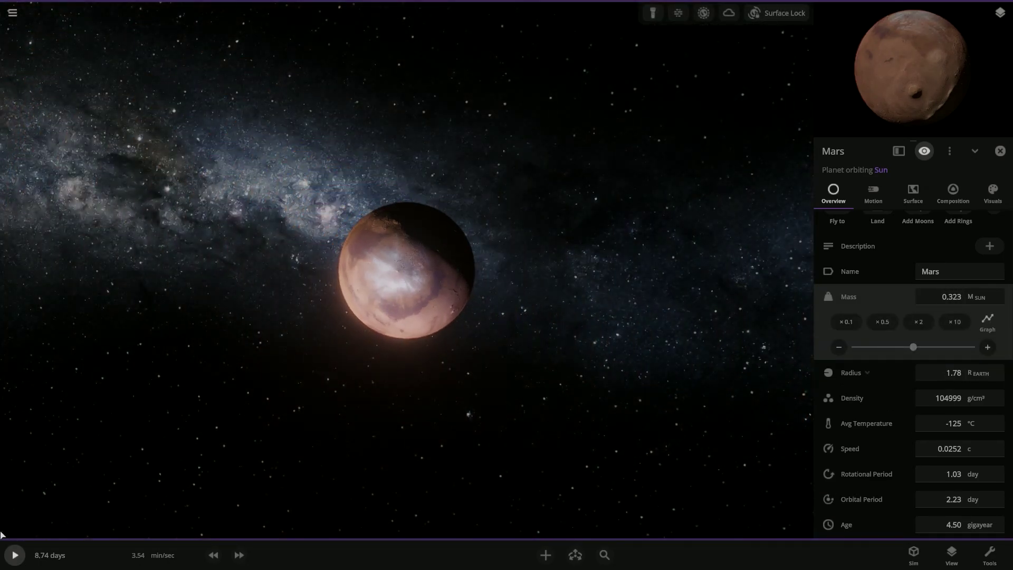
Resume the simulation and set Mars's surface temperature to 1500 °C.
left_click(7, 553)
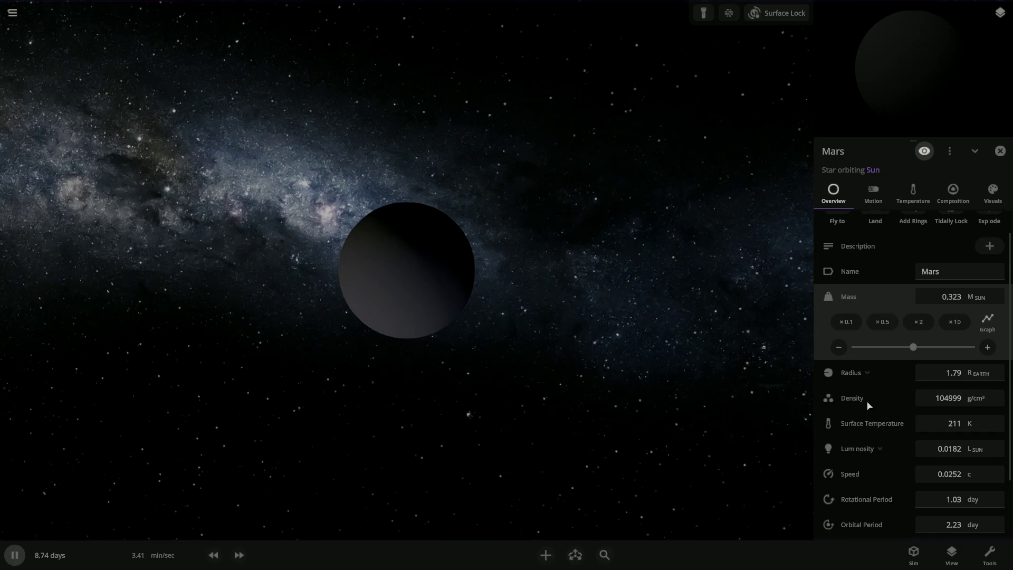
left_click(966, 429)
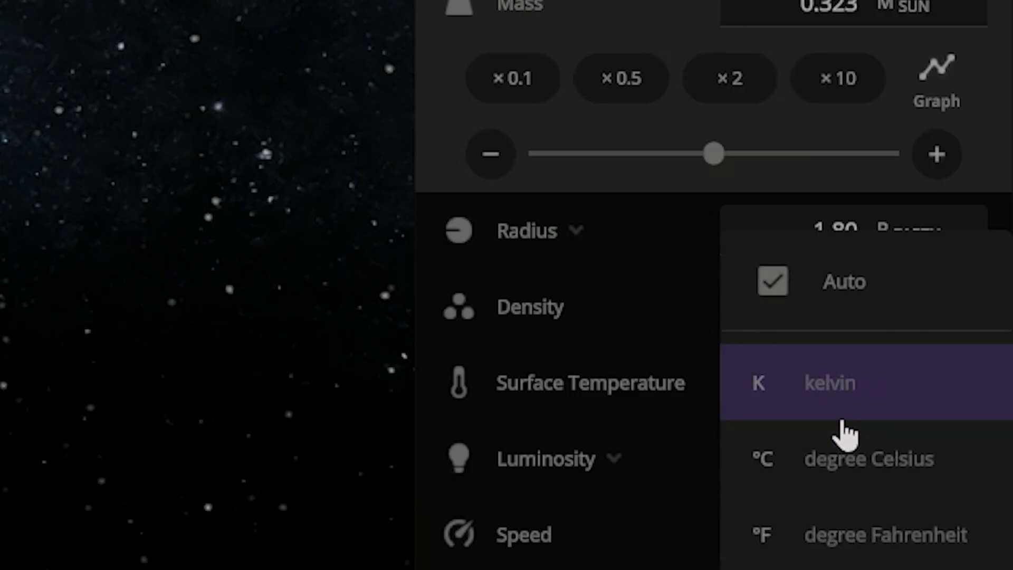
left_click(947, 446)
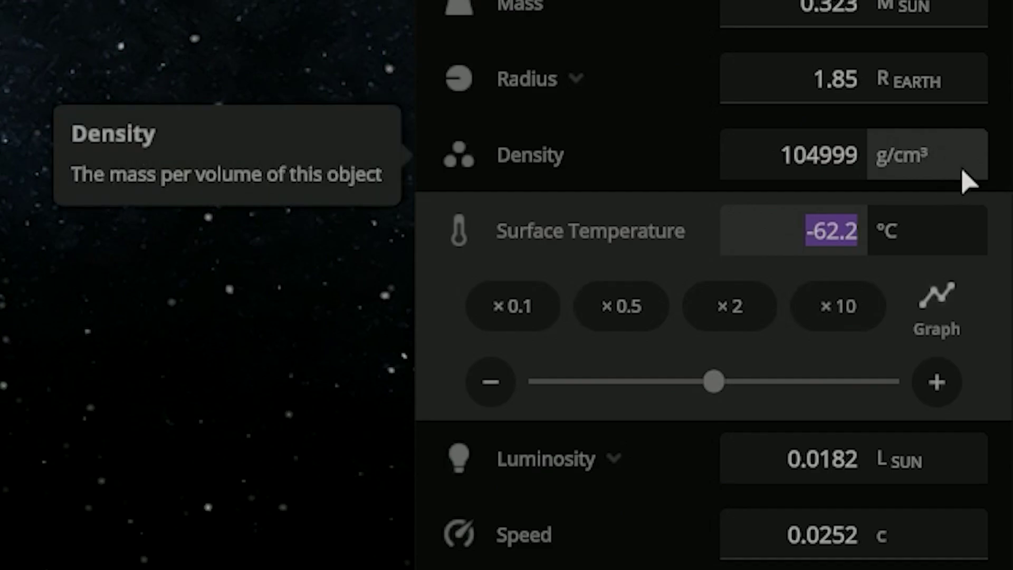
type("1500")
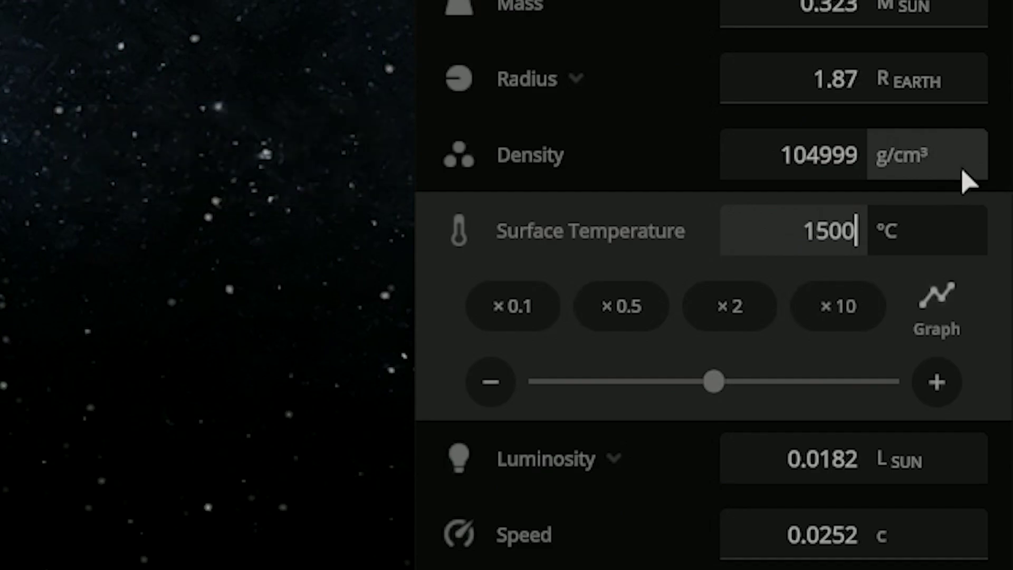
key("Return")
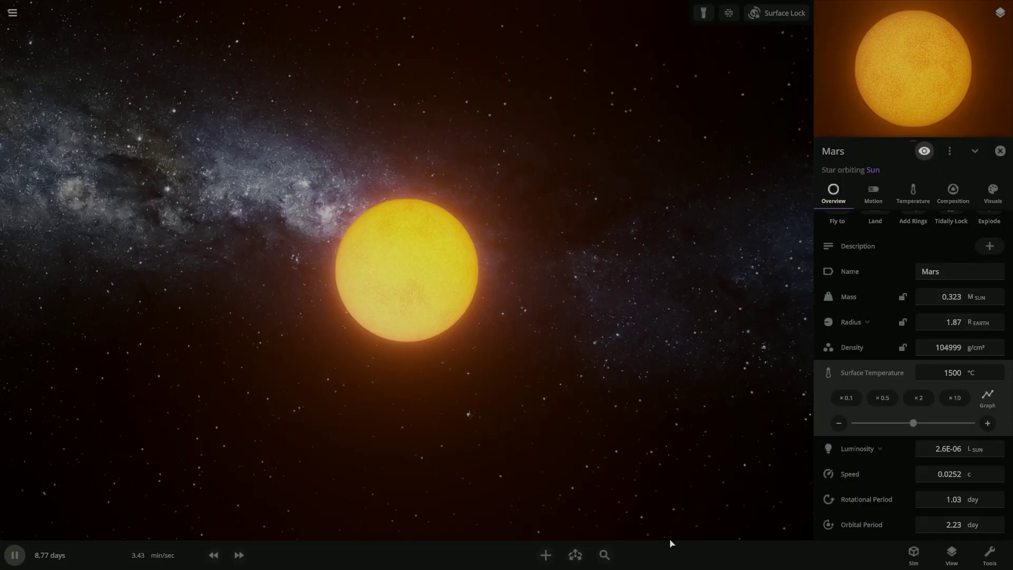
Centre the view on the Sun to watch Mercury, Venus, Earth and Mars orbiting it.
left_click_drag(669, 542, 438, 350)
scroll(438, 349, "down", 10)
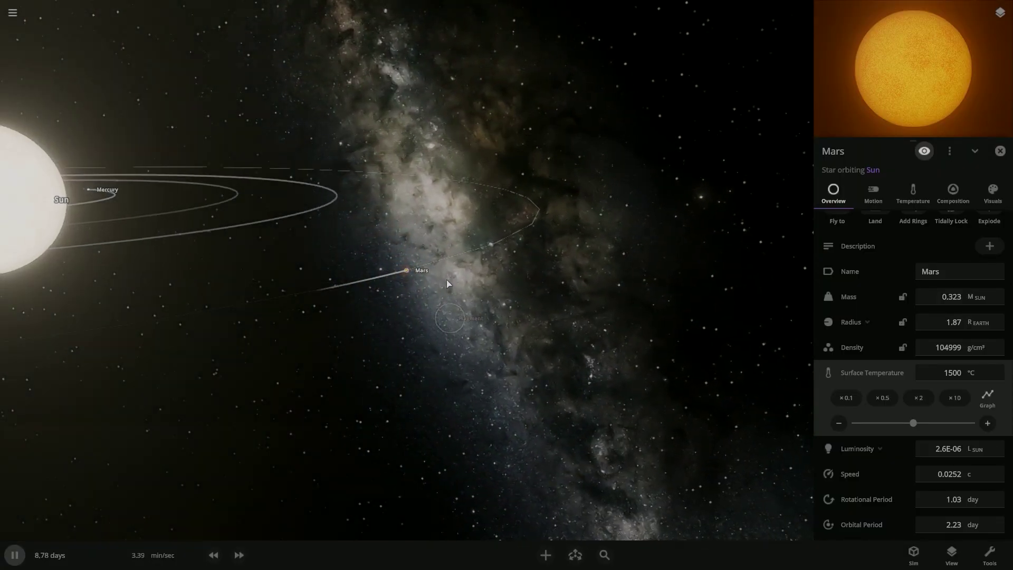
scroll(446, 272, "down", 5)
left_click_drag(445, 267, 435, 362)
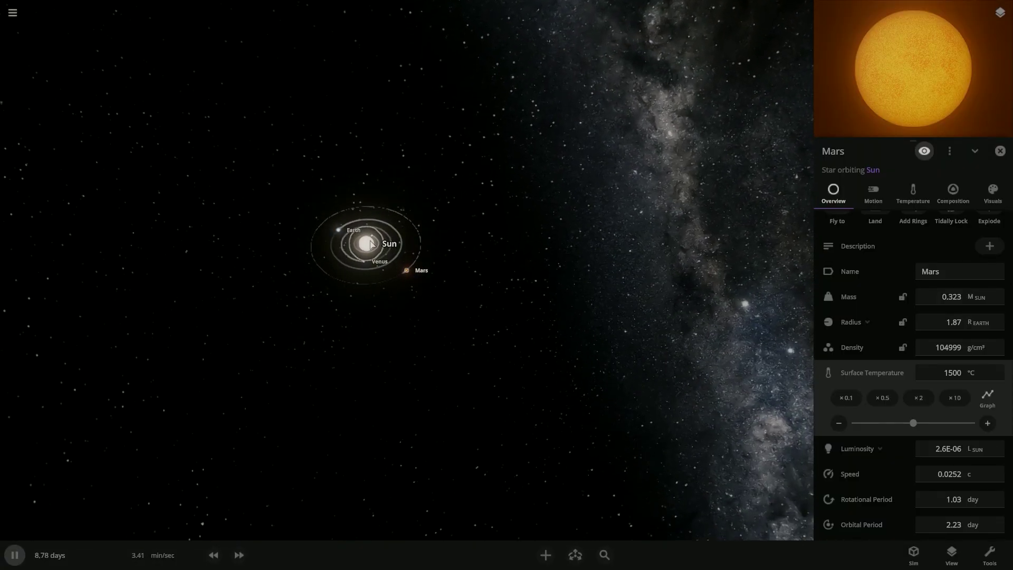
double_click(371, 244)
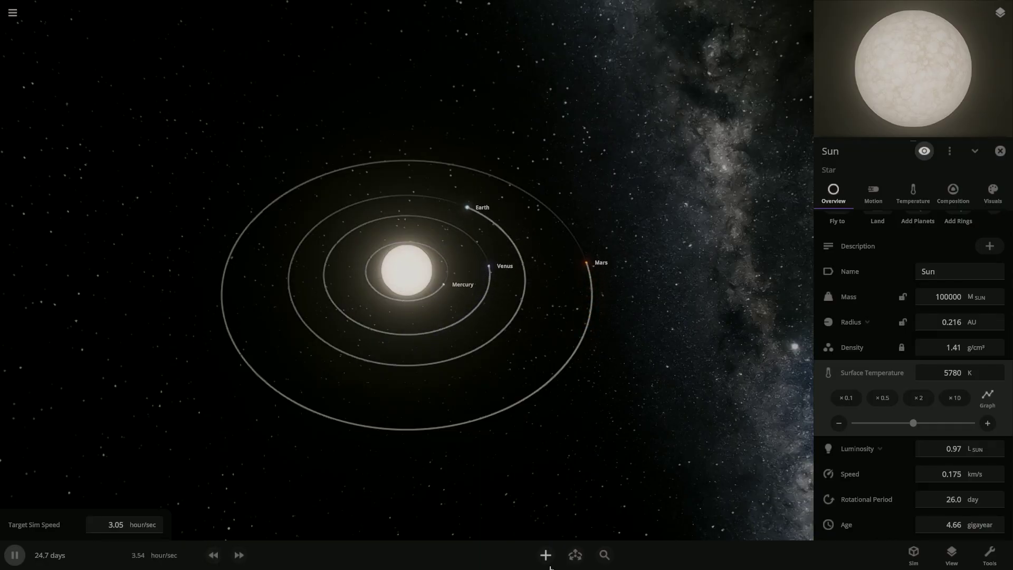
With the simulation paused, add Jupiter in orbit around the Sun at 5.00 AU and open its properties.
left_click(548, 560)
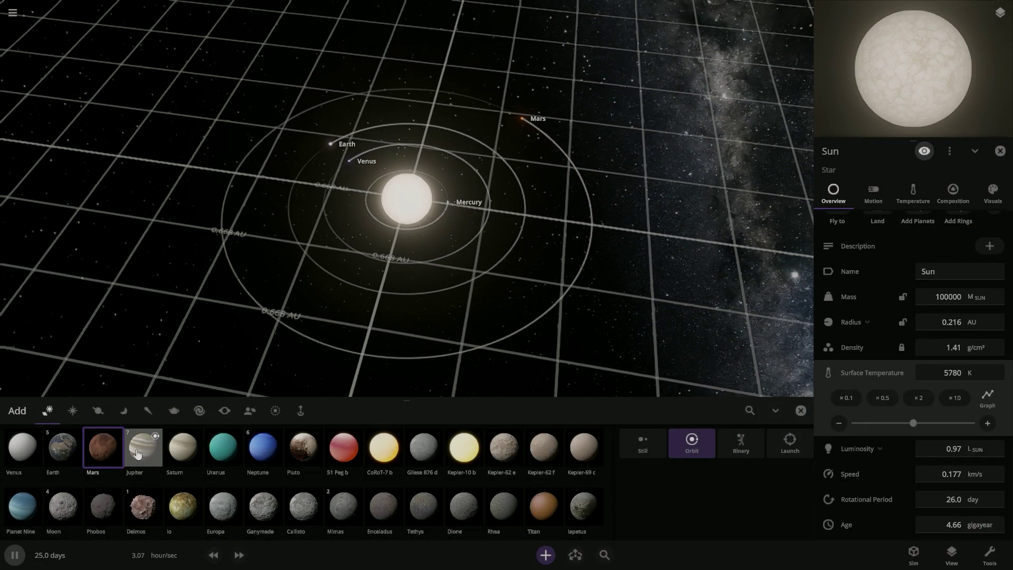
left_click(164, 351)
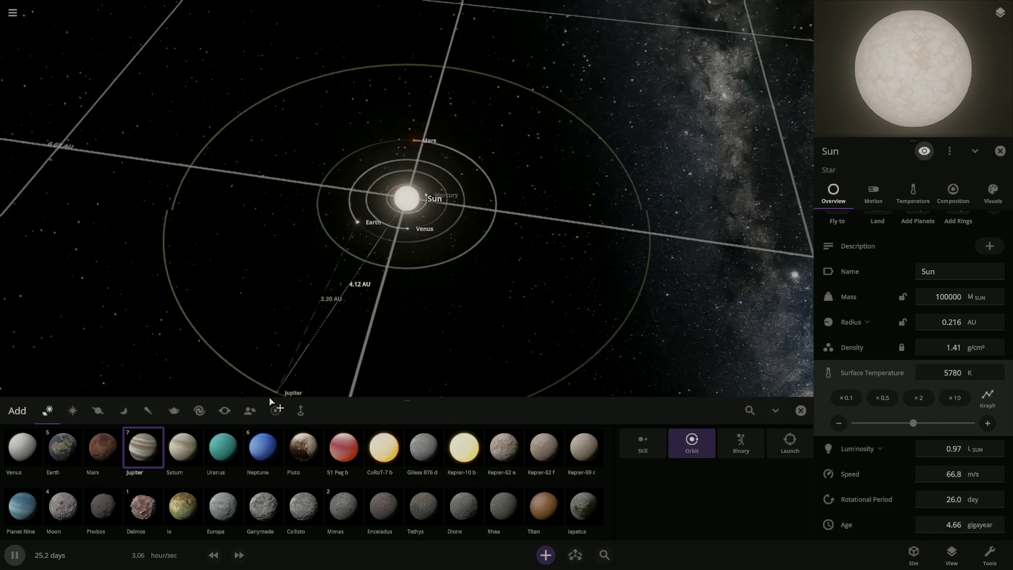
left_click(14, 554)
scroll(339, 355, "down", 3)
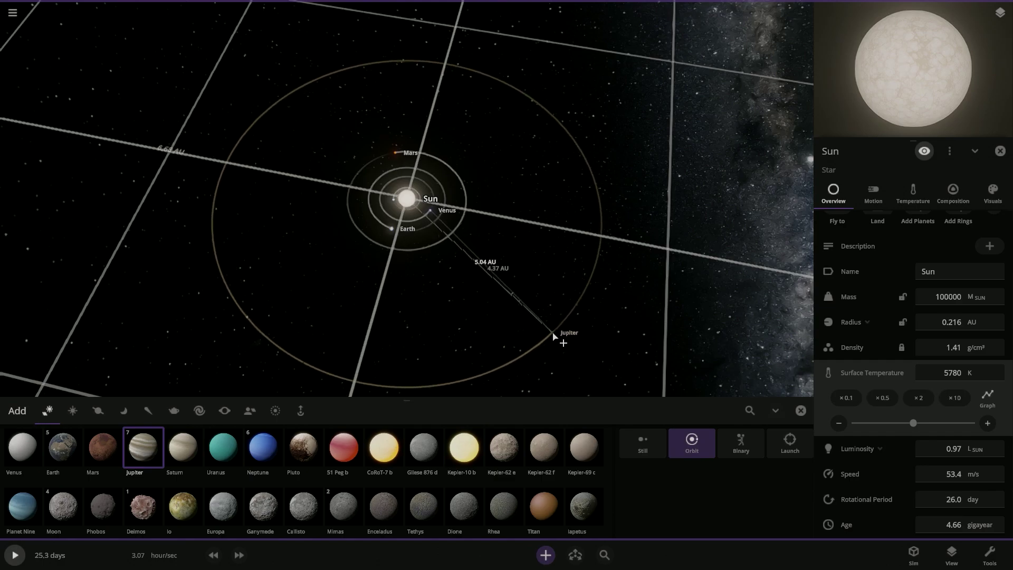
key("Escape")
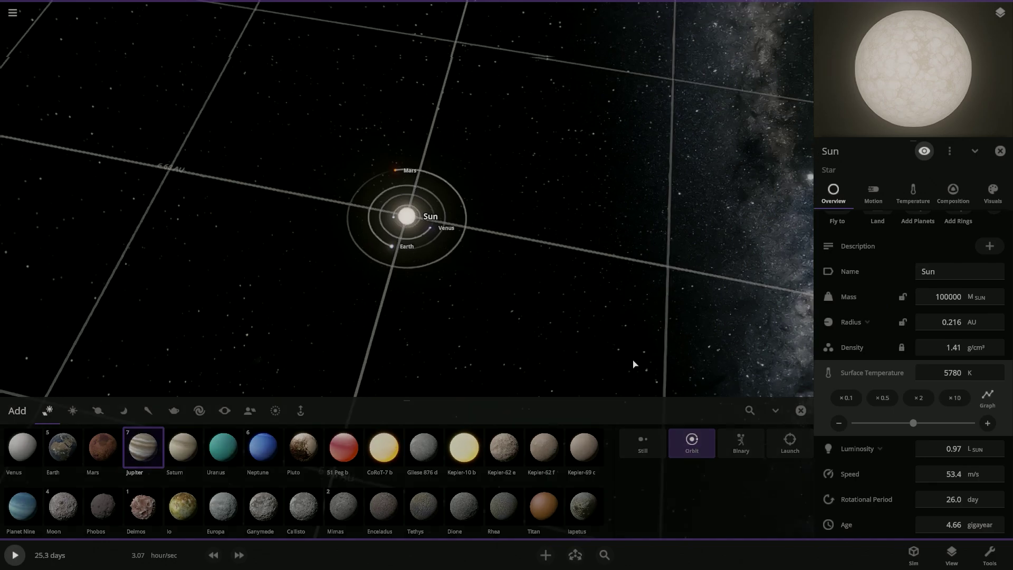
left_click(545, 555)
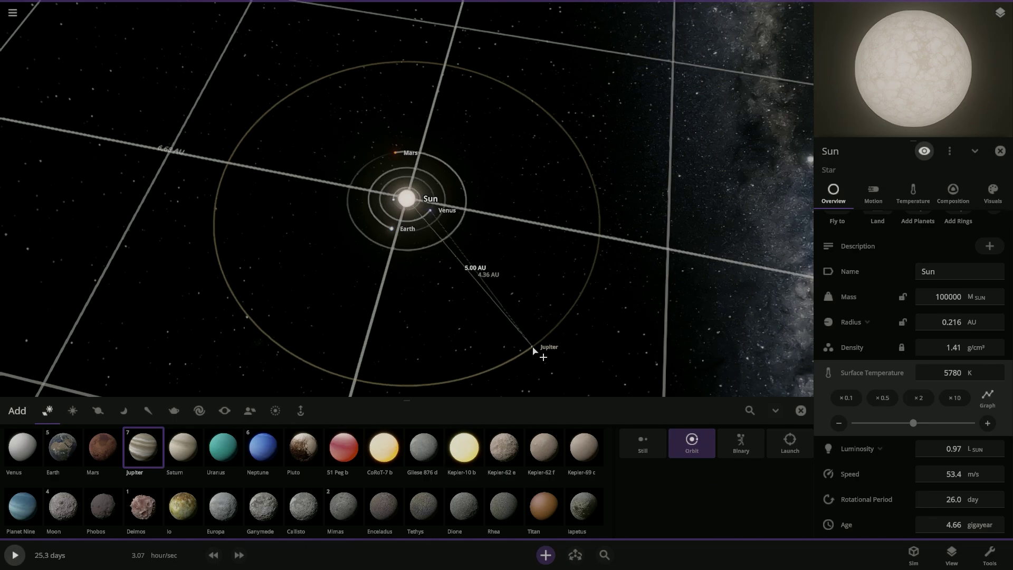
left_click(533, 349)
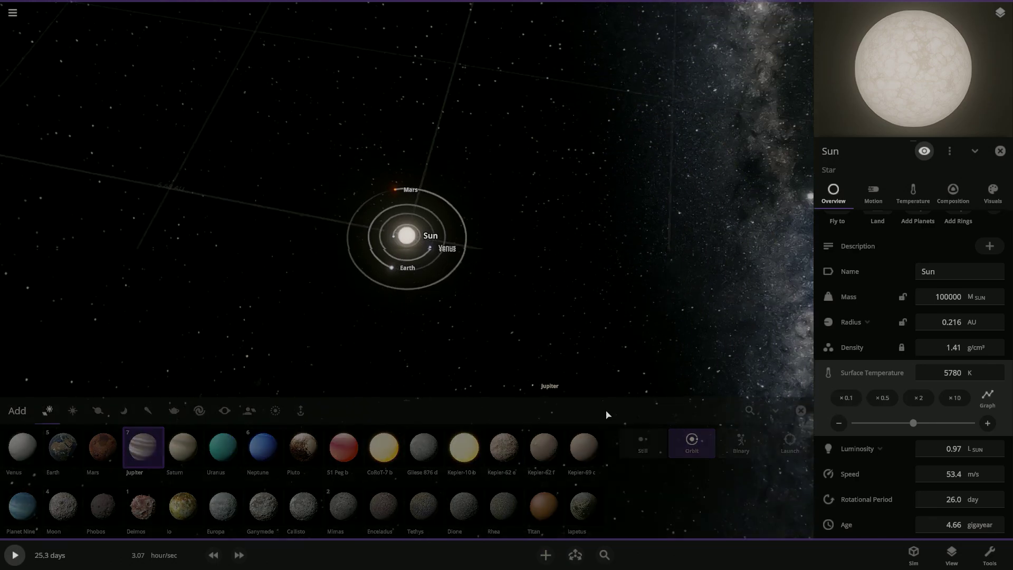
left_click(532, 419)
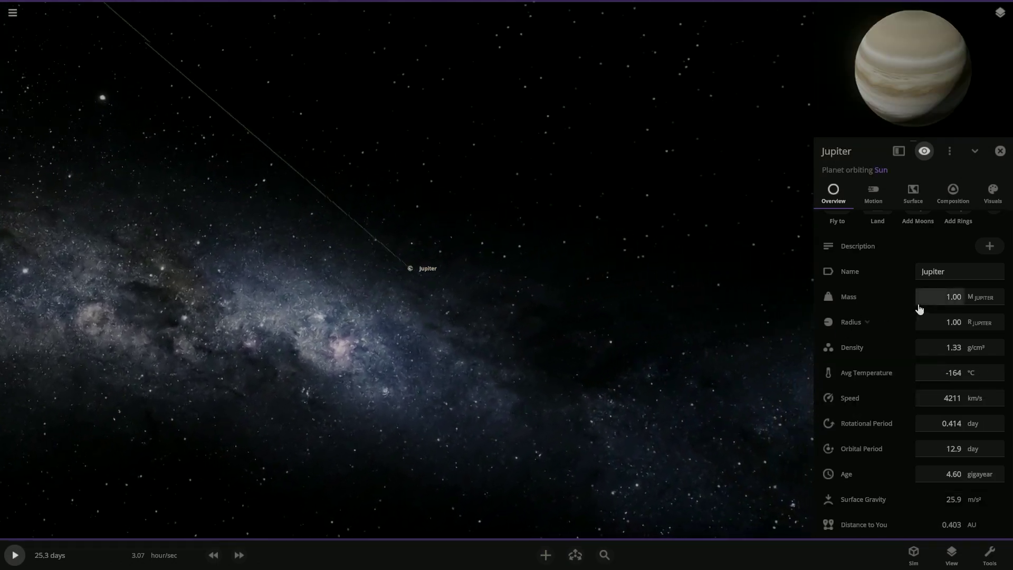
Raise Jupiter's mass to 102 Jupiter masses and, with the simulation running, set its surface temperature to 2500 °C.
left_click(939, 296)
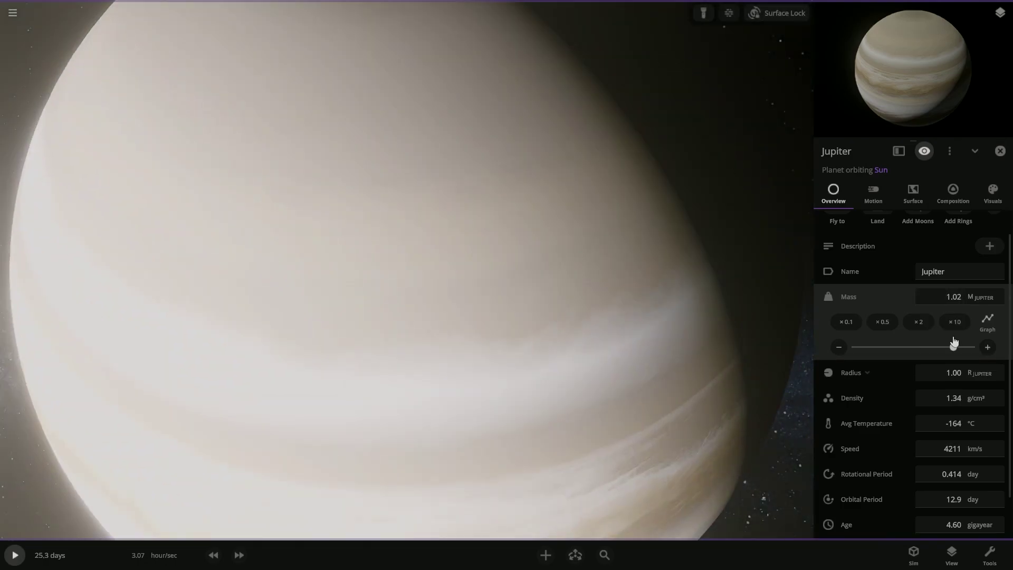
double_click(955, 330)
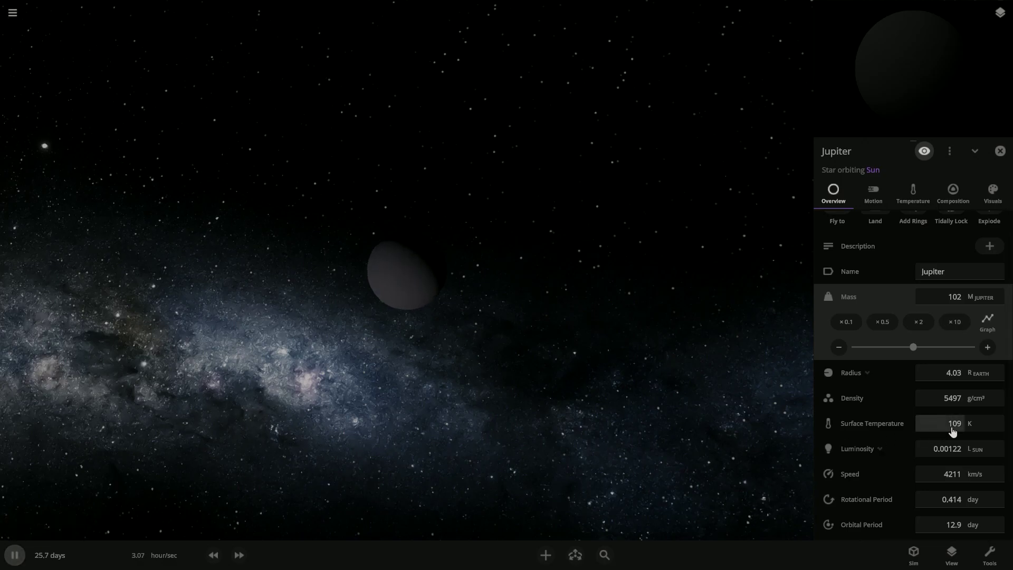
left_click(969, 449)
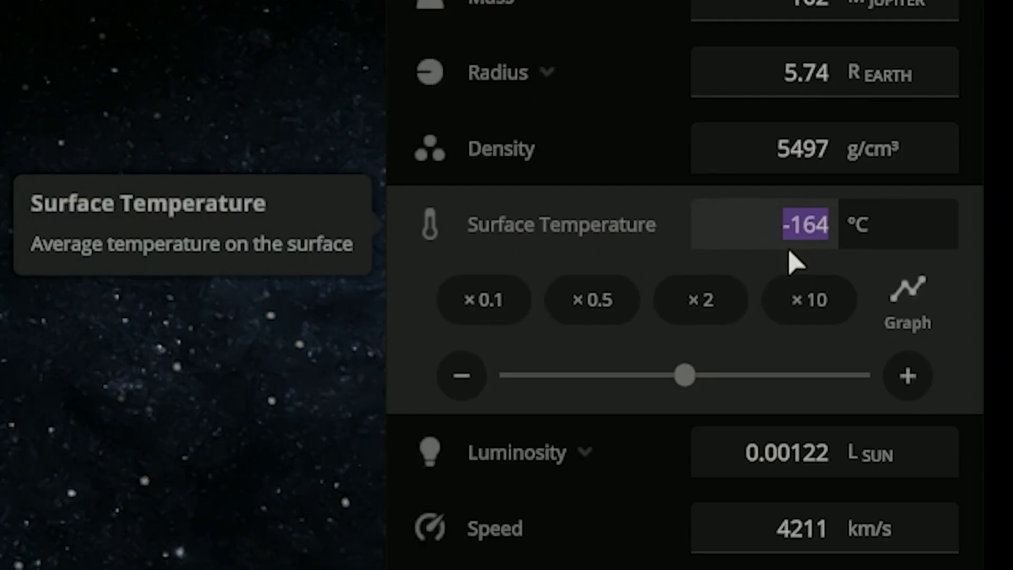
type("200")
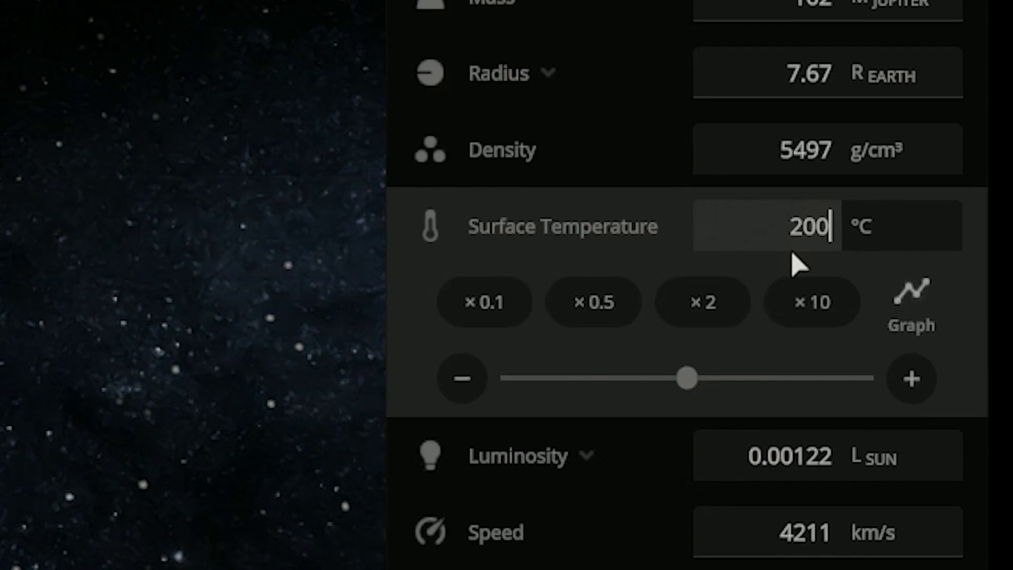
type("0")
key("BackSpace")
key("BackSpace")
key("BackSpace")
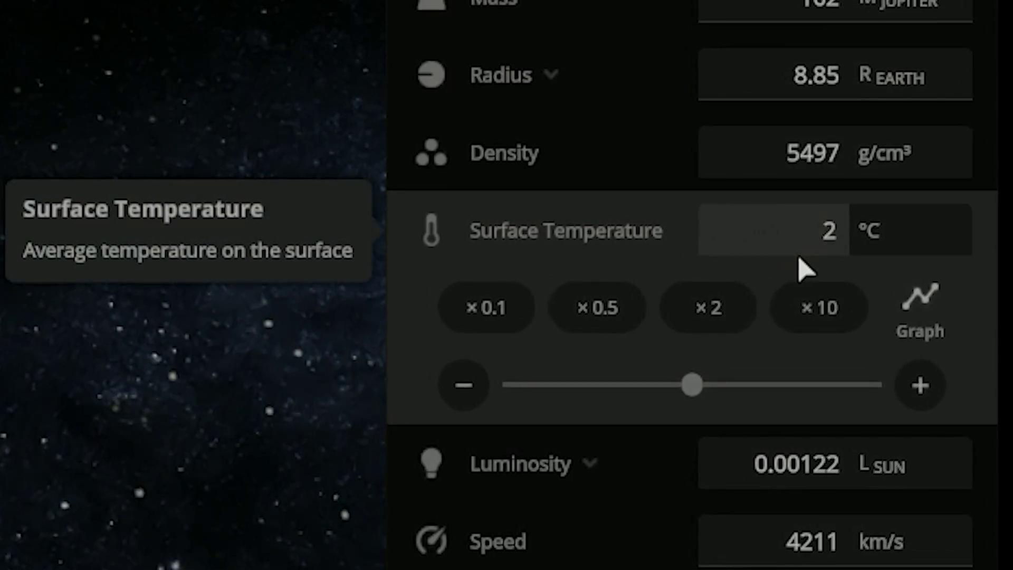
type("500")
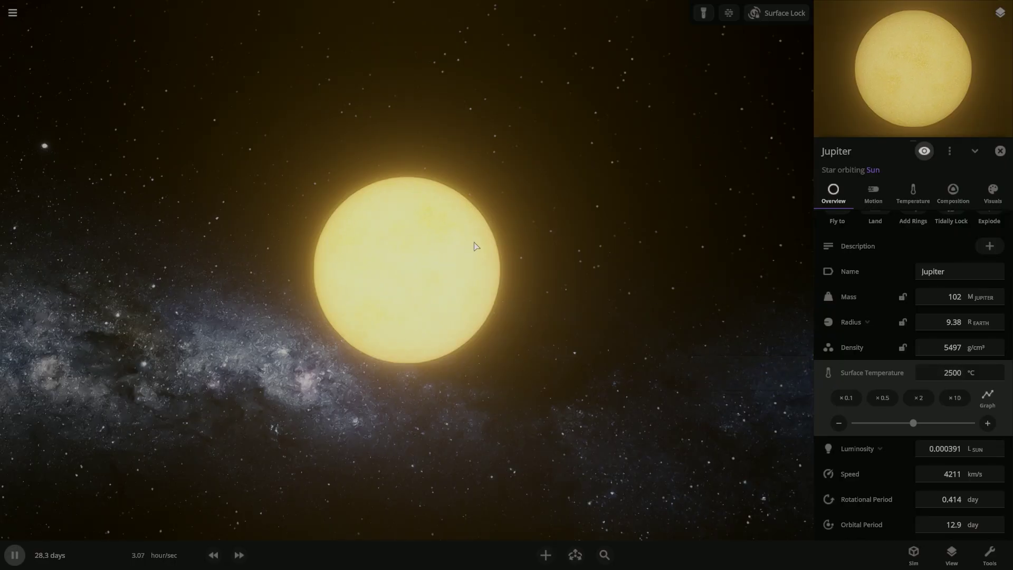
Double Jupiter's mass.
scroll(636, 264, "down", 5)
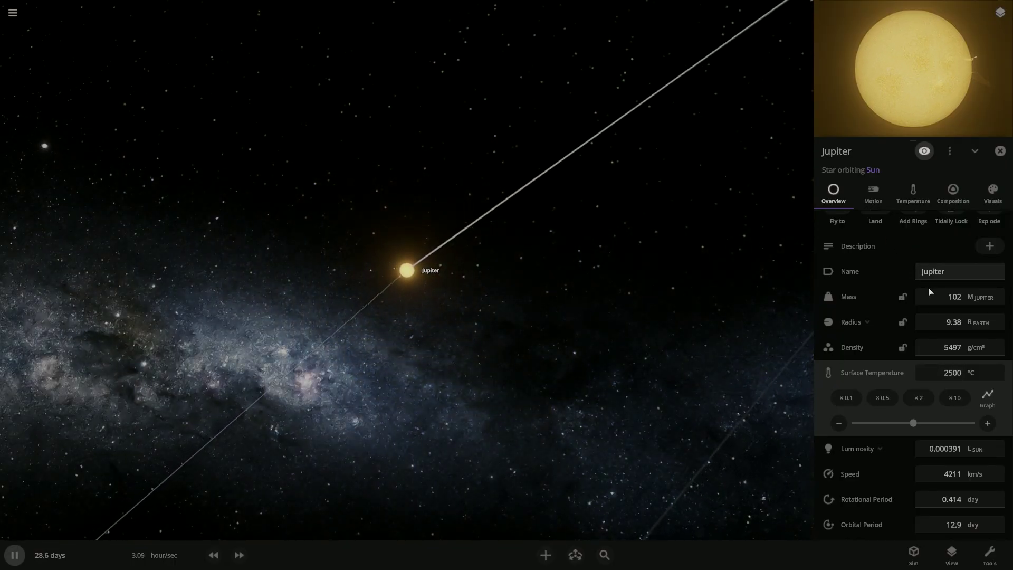
left_click(945, 297)
left_click(920, 323)
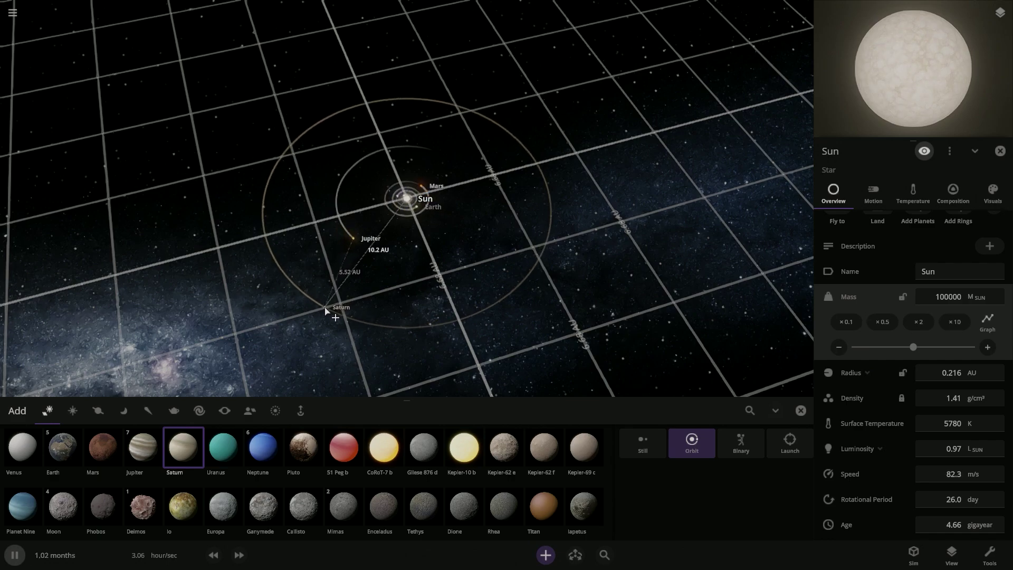
Add Saturn in orbit around the Sun at 10.2 AU and open its properties.
left_click(327, 307)
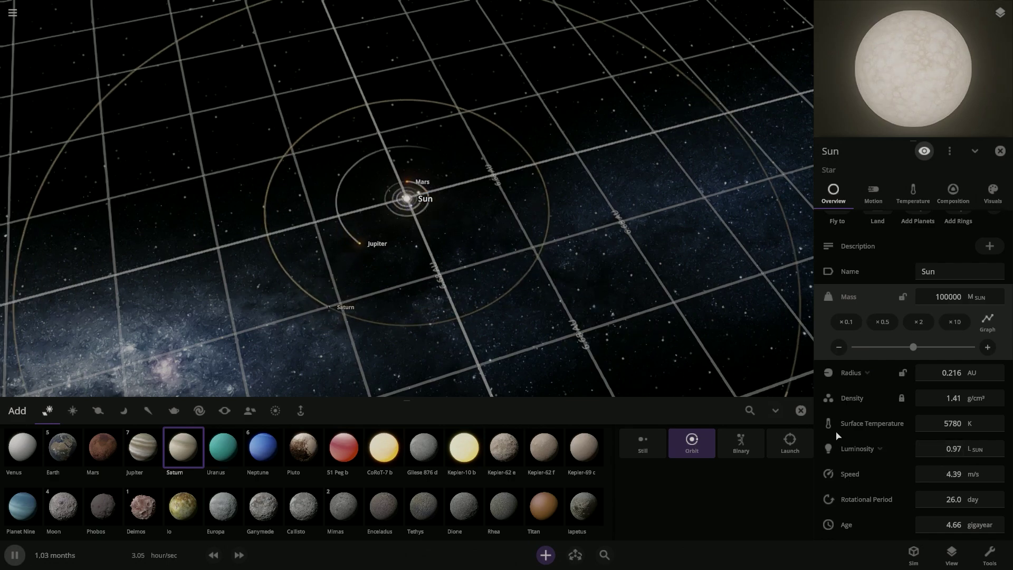
left_click(800, 414)
double_click(332, 378)
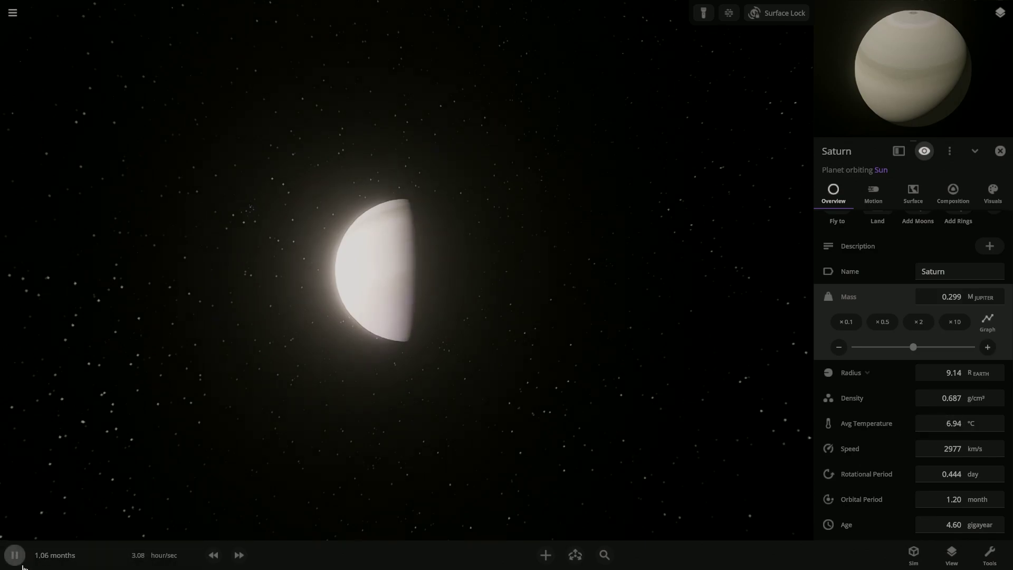
With the simulation paused, multiply Saturn's mass by 10 three times to reach 0.286 solar masses and resume the simulation.
left_click_drag(187, 431, 403, 405)
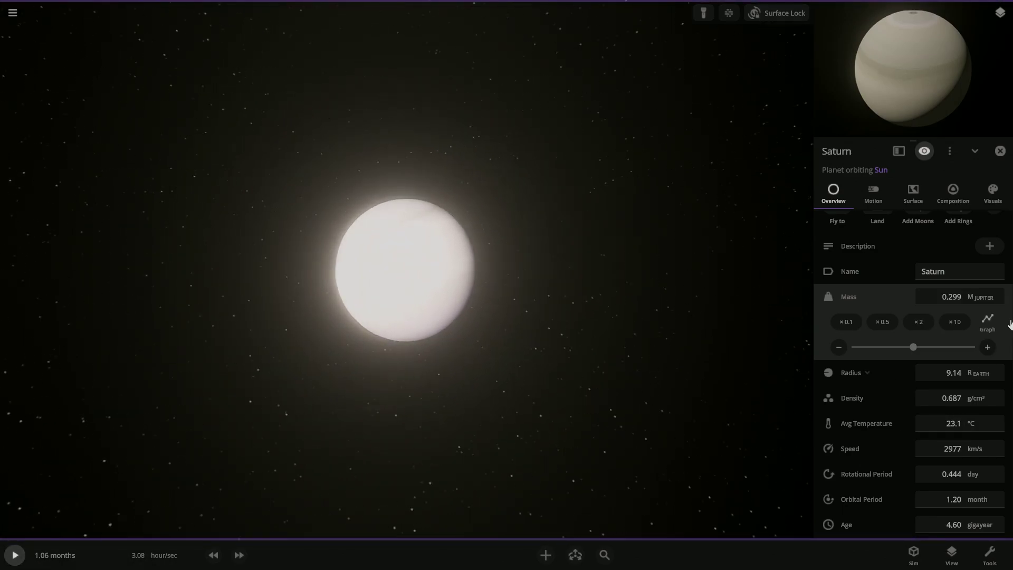
left_click(960, 327)
left_click(959, 327)
left_click(960, 327)
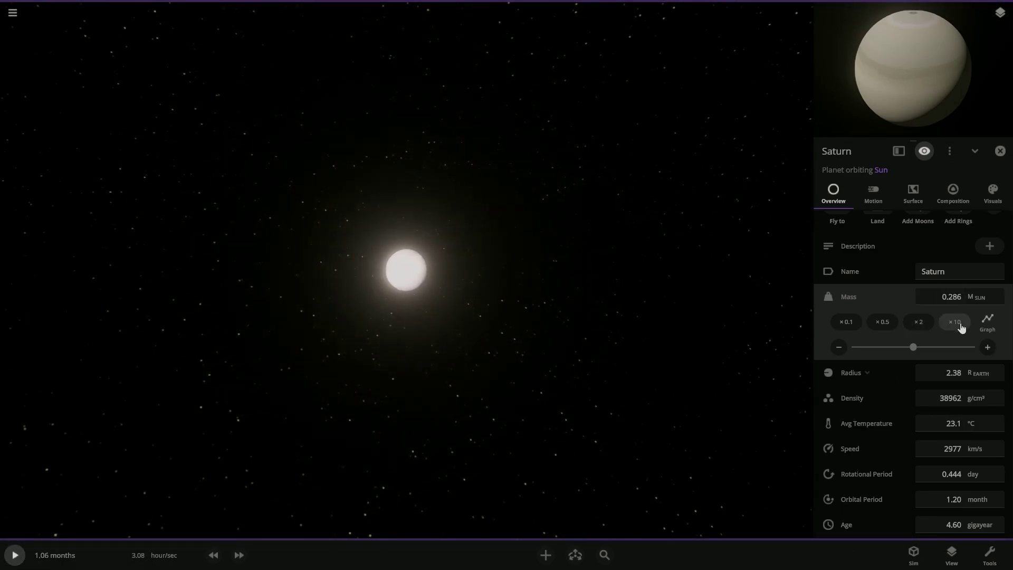
left_click(7, 552)
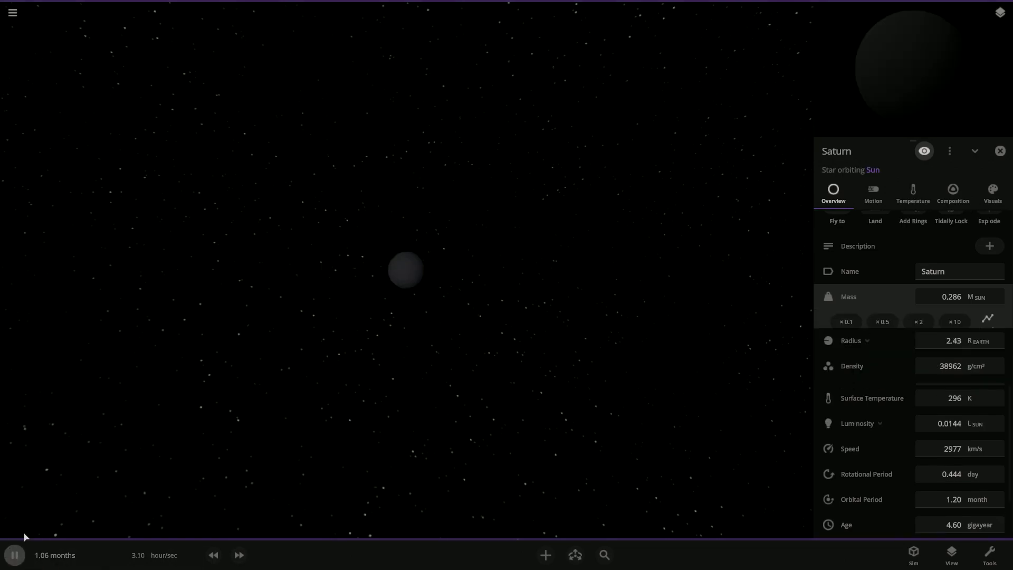
Switch Saturn's surface temperature unit from kelvin to Celsius and set the temperature to 2000 °C.
left_click(944, 424)
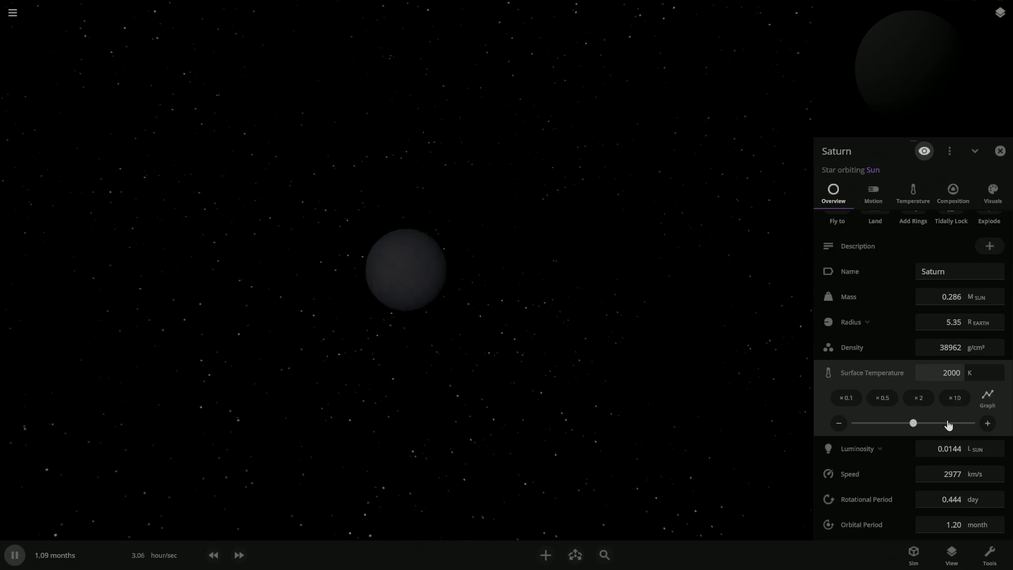
left_click(982, 385)
left_click(966, 403)
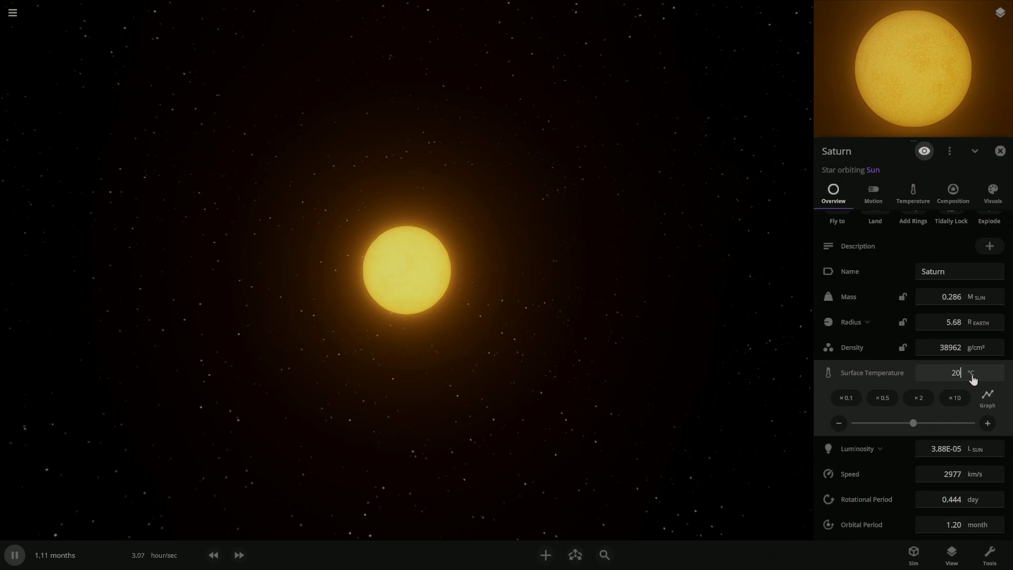
key("Return")
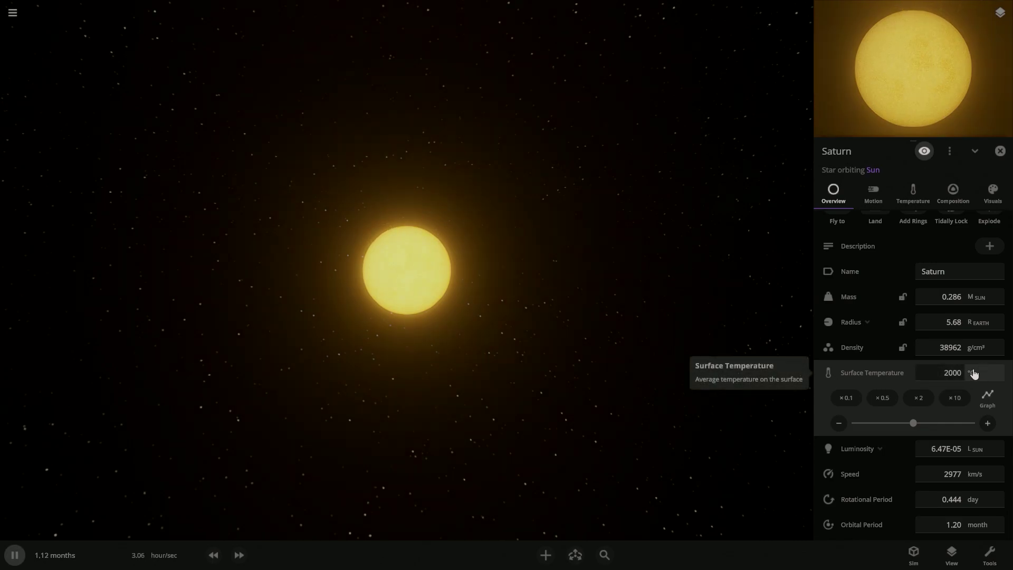
Add the Saturn preset particle ring around the star Saturn.
scroll(619, 425, "down", 5)
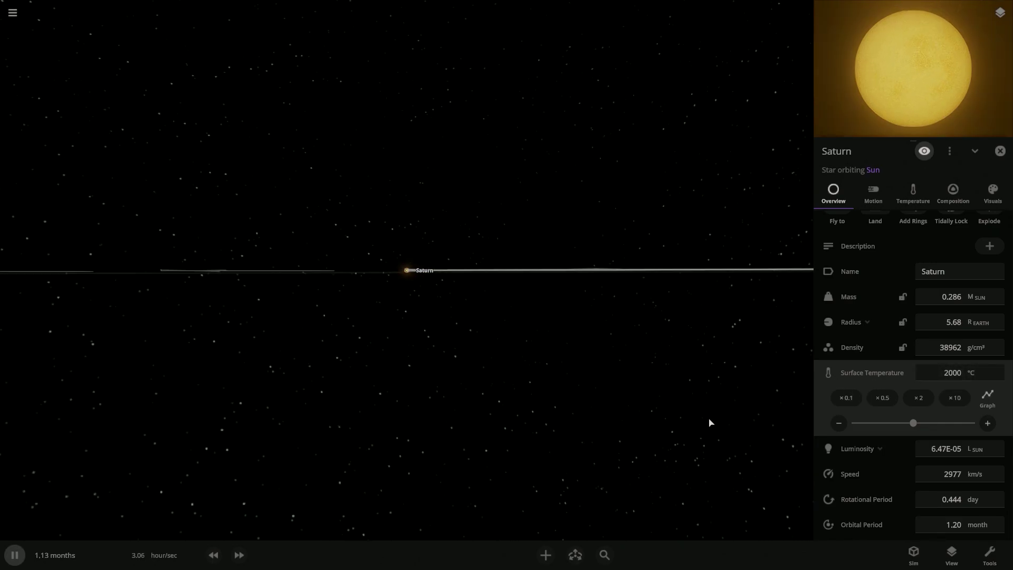
left_click_drag(709, 422, 624, 413)
scroll(617, 414, "down", 5)
scroll(493, 362, "up", 4)
scroll(576, 458, "up", 5)
scroll(585, 418, "down", 3)
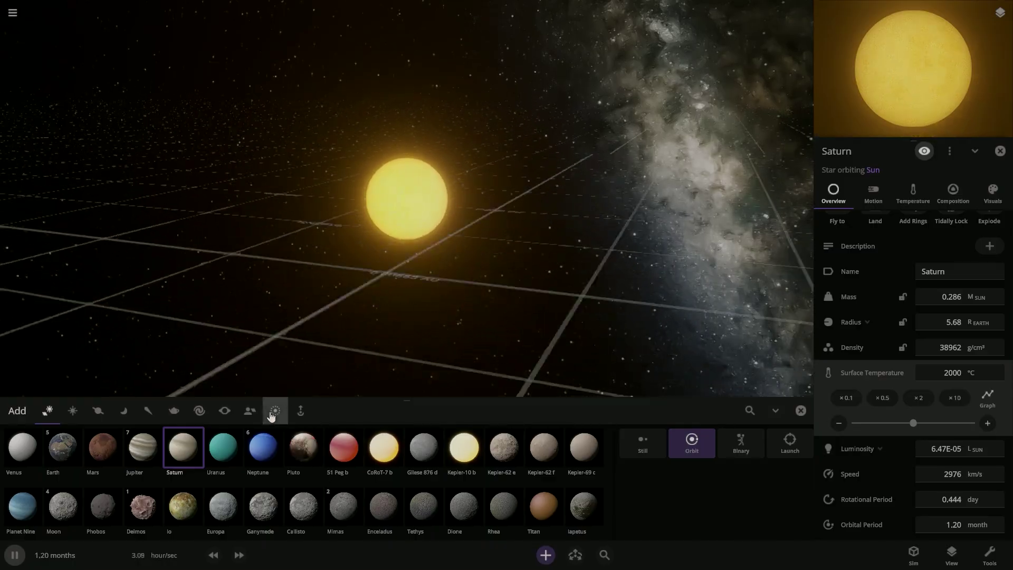
left_click(274, 412)
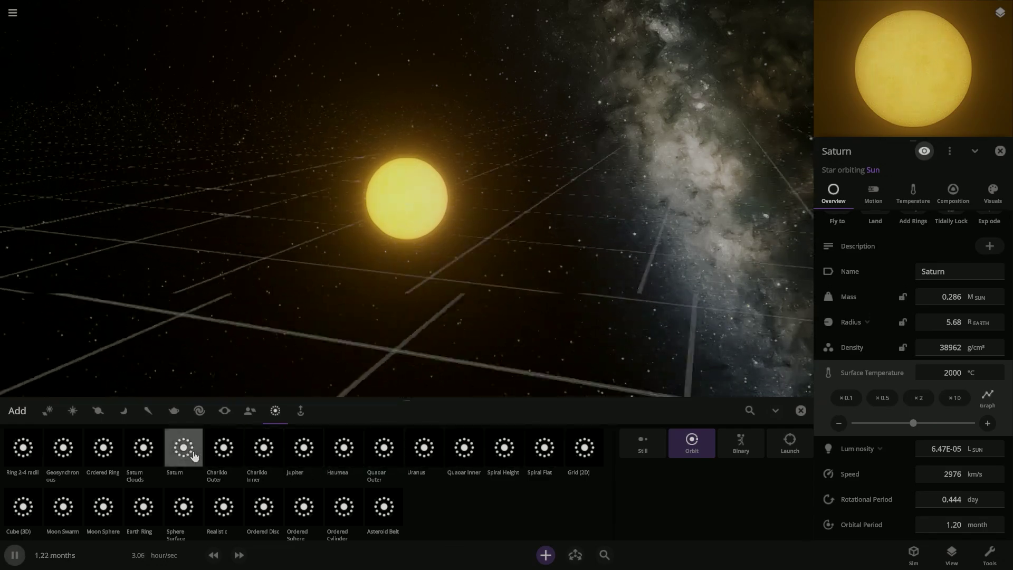
left_click(165, 452)
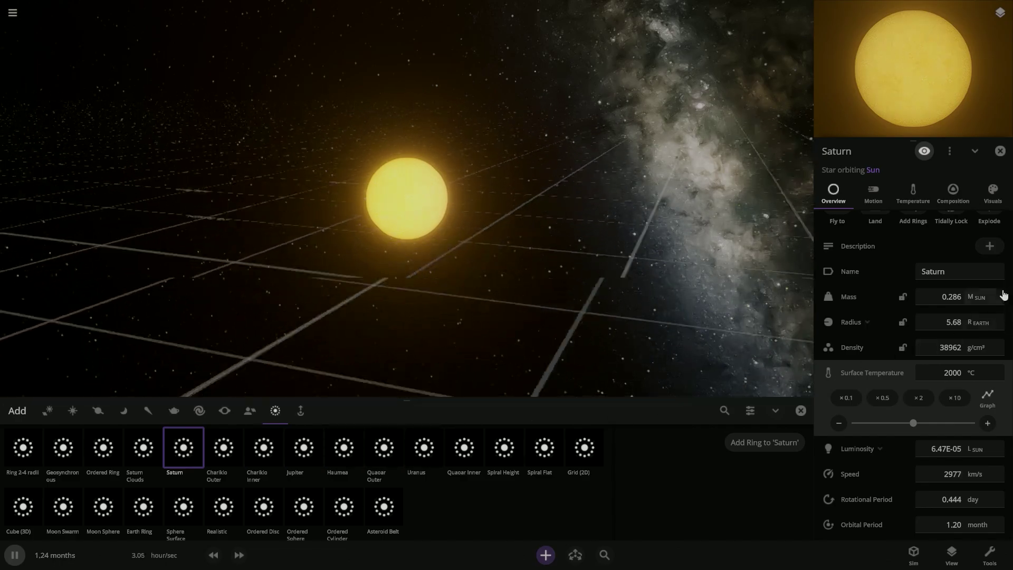
left_click(789, 447)
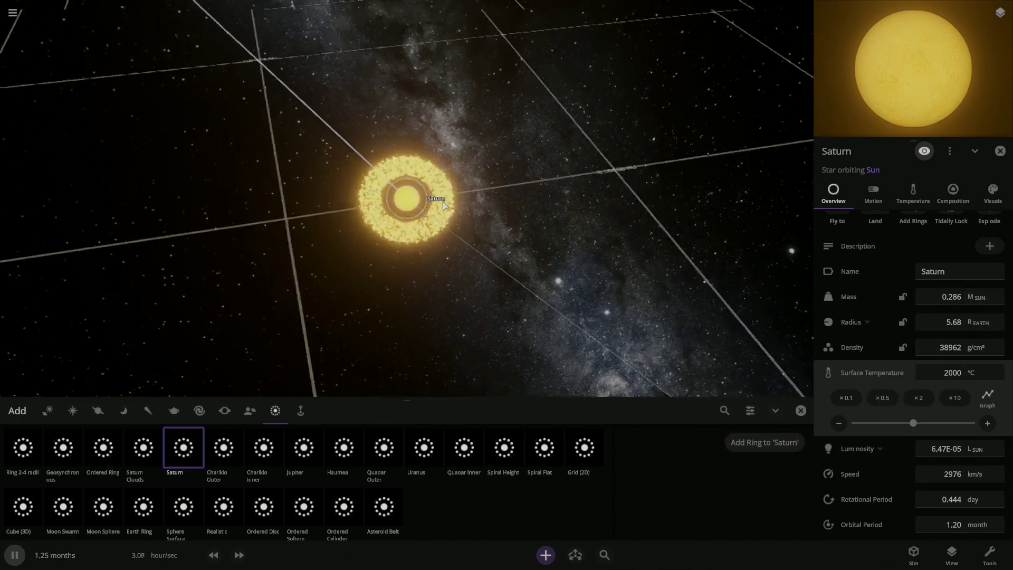
Inspect the properties of one of Saturn's ring particles and return to Saturn's own properties.
left_click(453, 219)
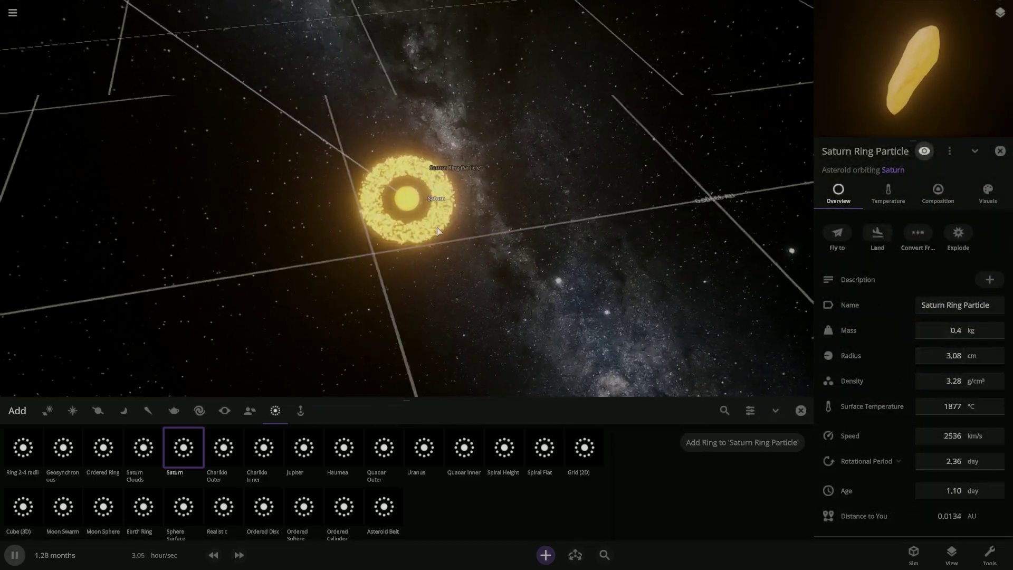
left_click(397, 201)
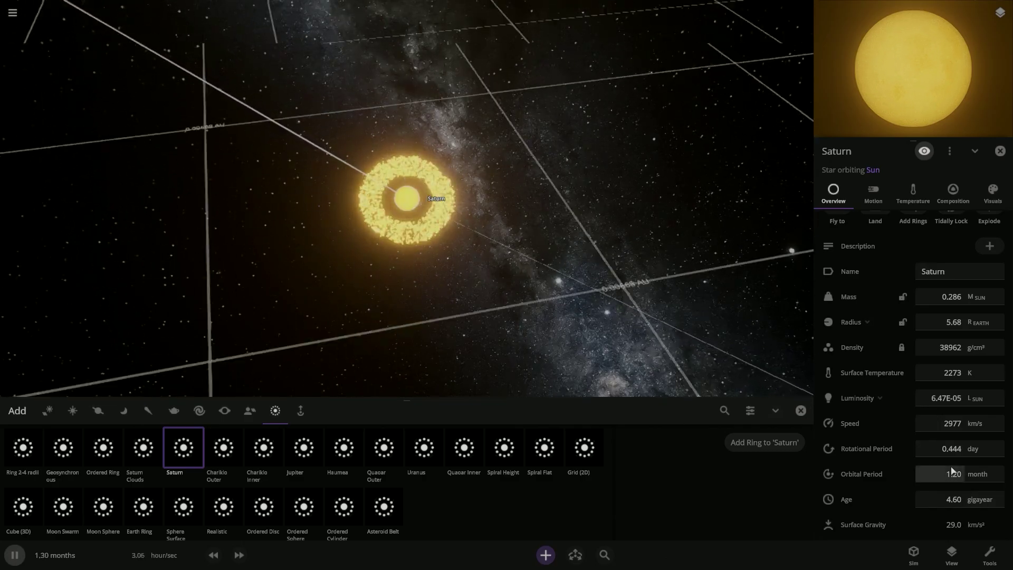
Centre the view on the Sun and slow the target simulation speed to 2.70 min/sec.
scroll(745, 343, "down", 5)
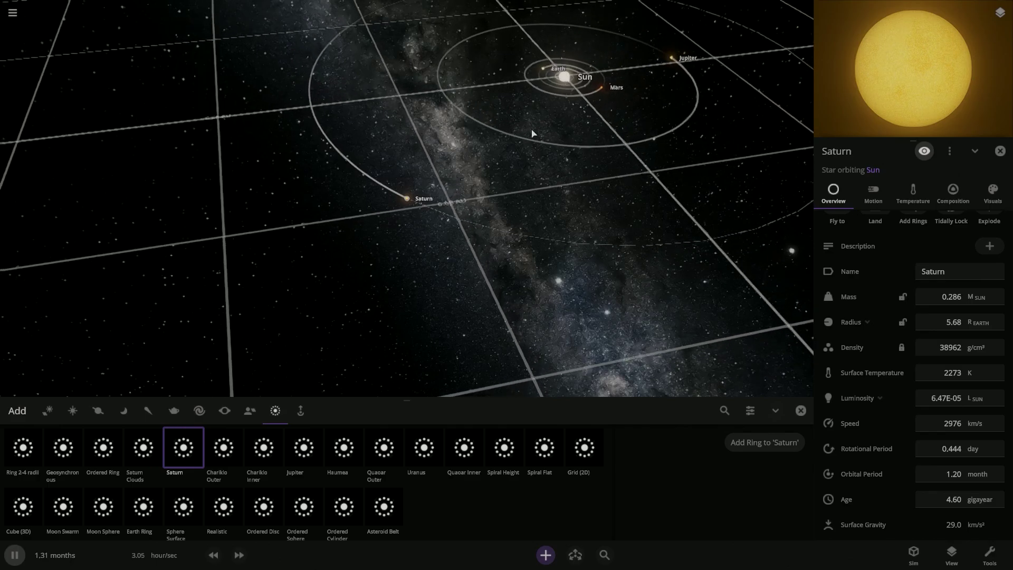
left_click(548, 72)
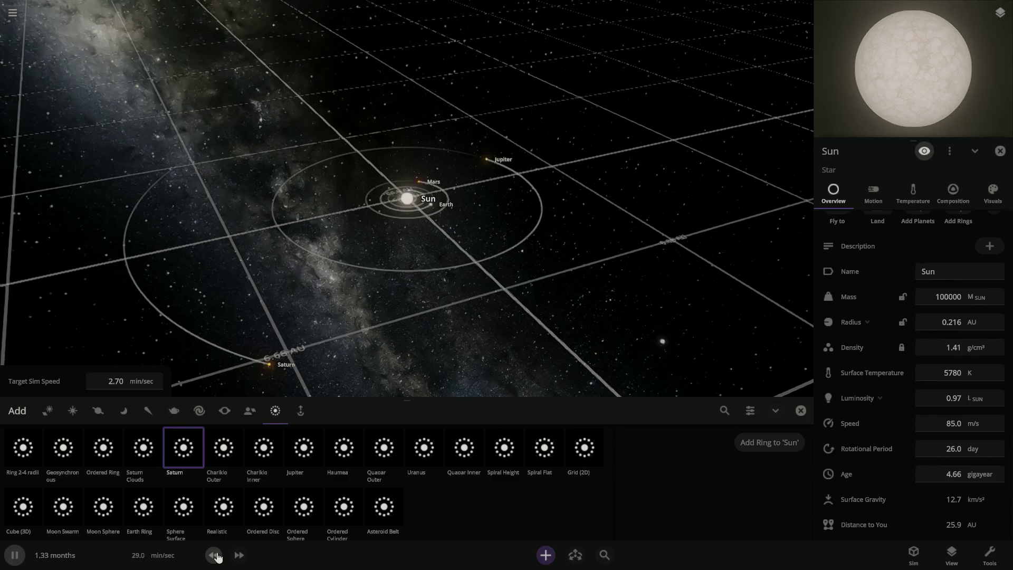
Examine Saturn and its glowing particle ring up close from several angles.
left_click(268, 365)
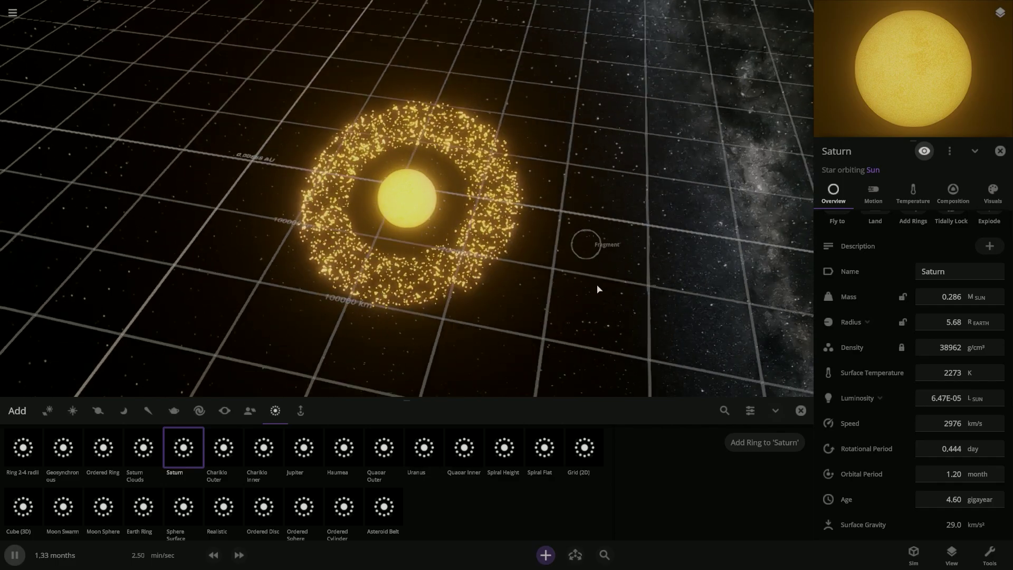
left_click_drag(603, 300, 711, 264)
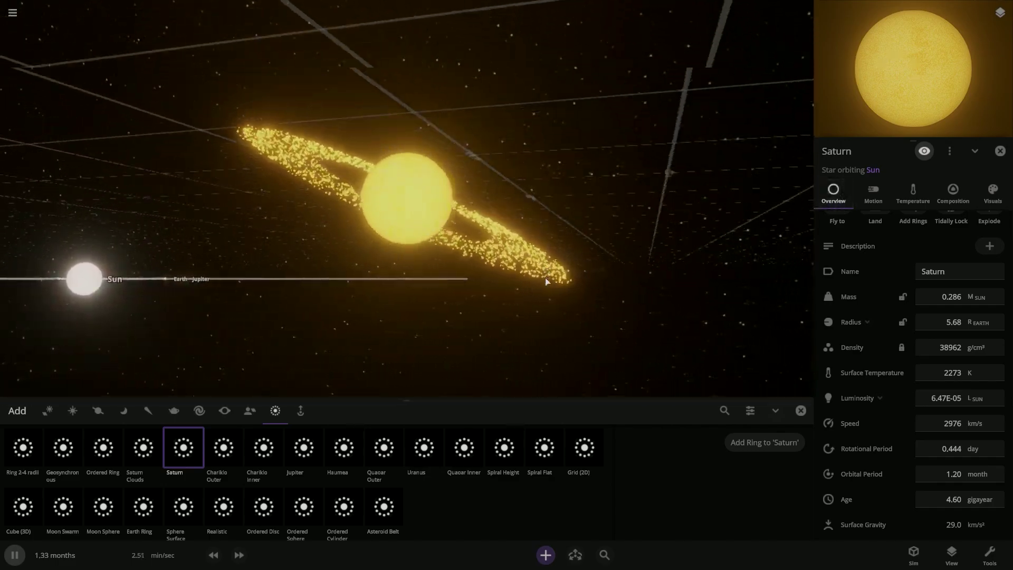
left_click_drag(590, 375, 519, 306)
With the simulation paused, add Uranus in orbit around the Sun at about 20 AU and open its properties.
left_click(519, 306)
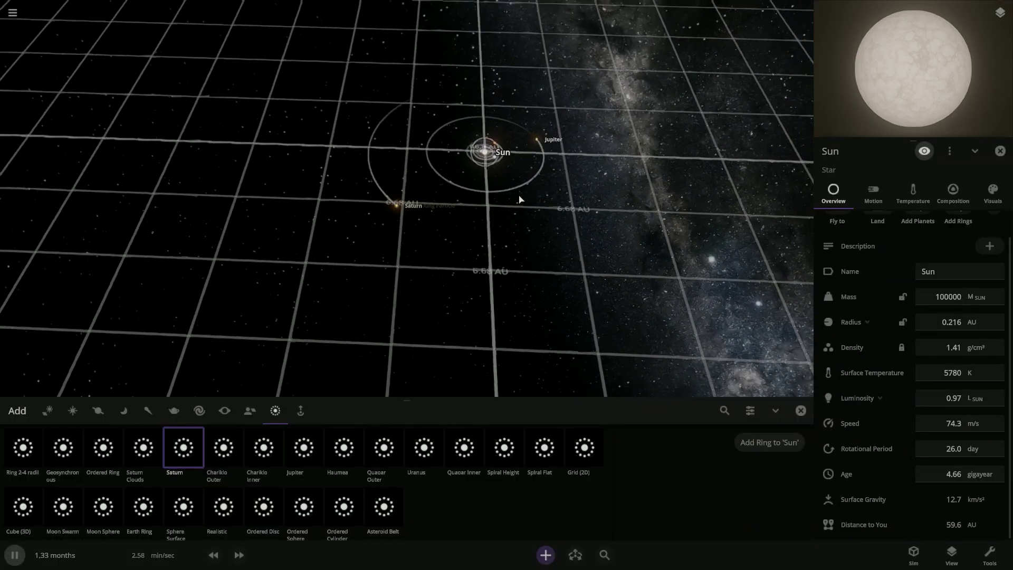
left_click(48, 411)
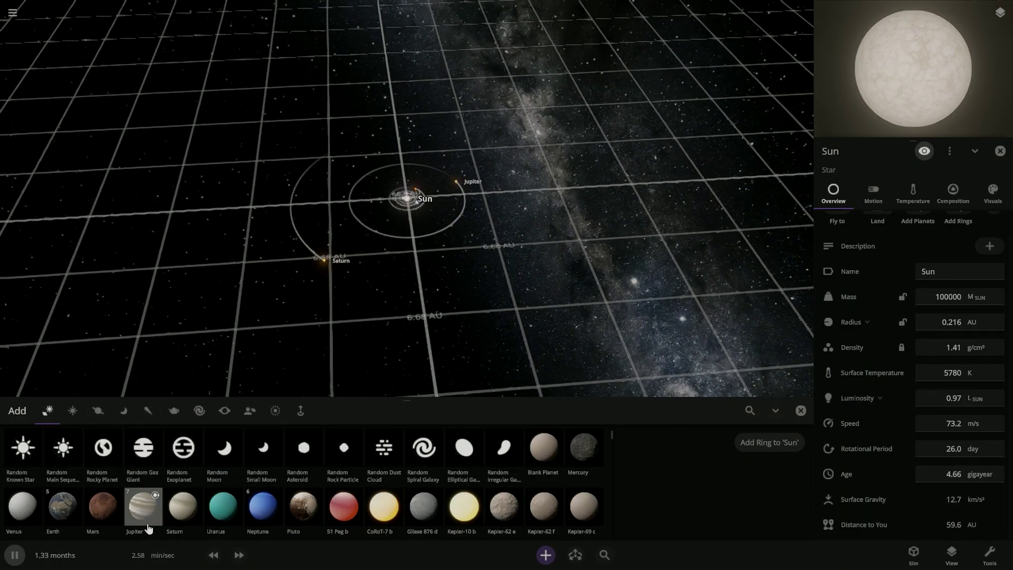
left_click(16, 554)
left_click(222, 506)
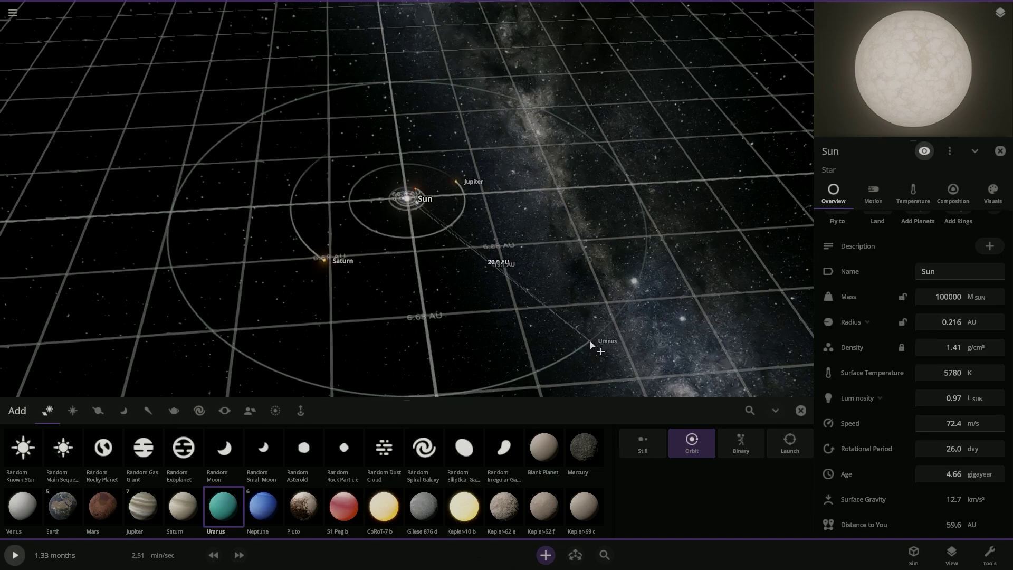
left_click(803, 413)
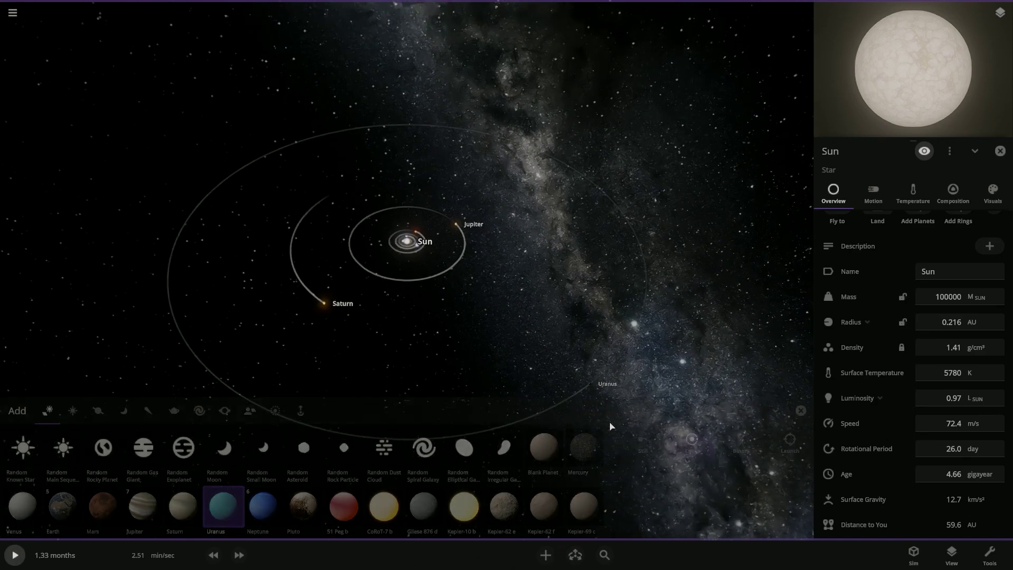
left_click(586, 415)
Raise Uranus's mass to 0.218 solar masses and resume the simulation.
left_click(758, 257)
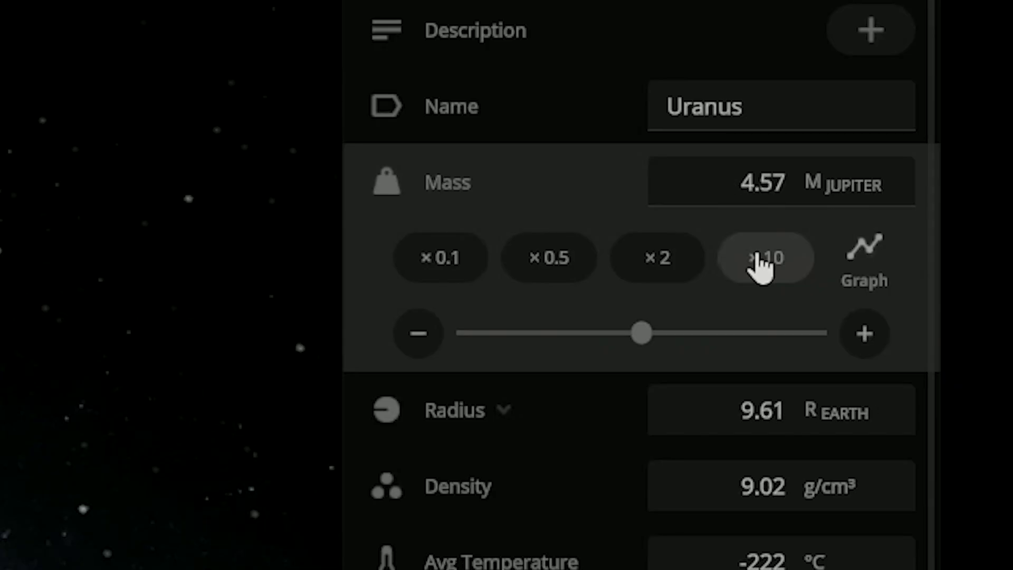
left_click(759, 261)
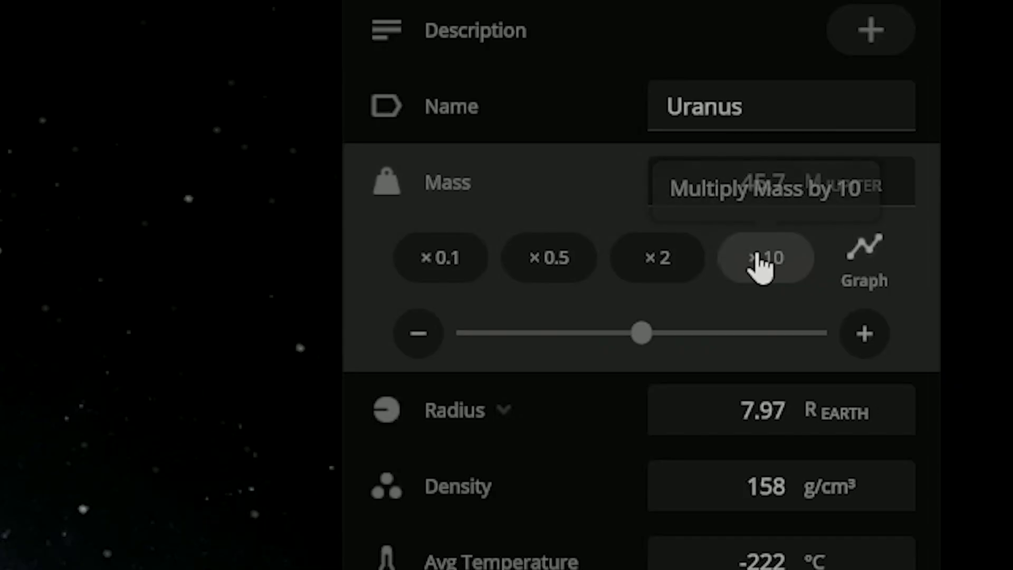
left_click(759, 261)
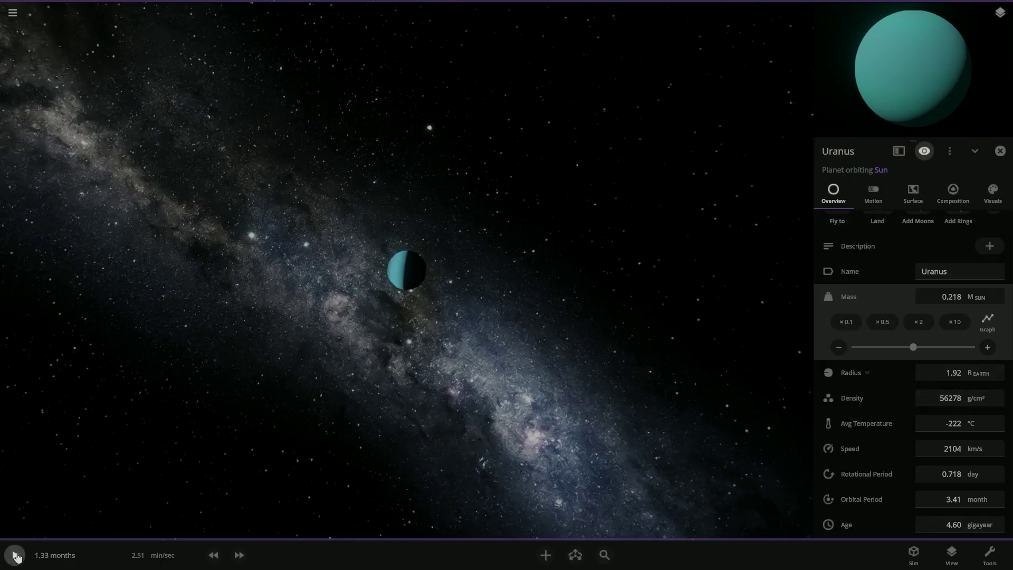
left_click(15, 554)
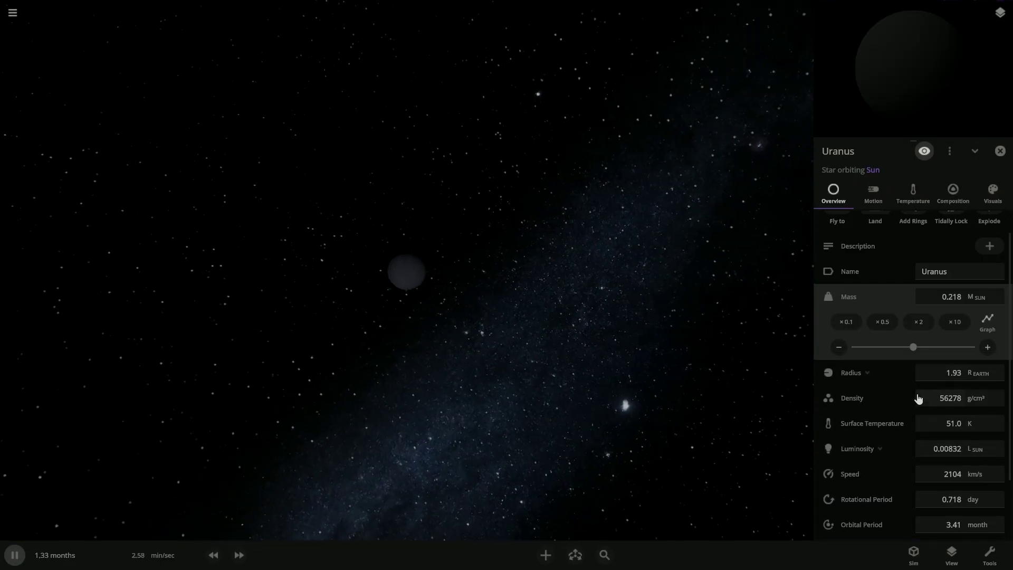
Switch Uranus's surface temperature unit to degrees Celsius and set the temperature to 1000 °C.
left_click(937, 425)
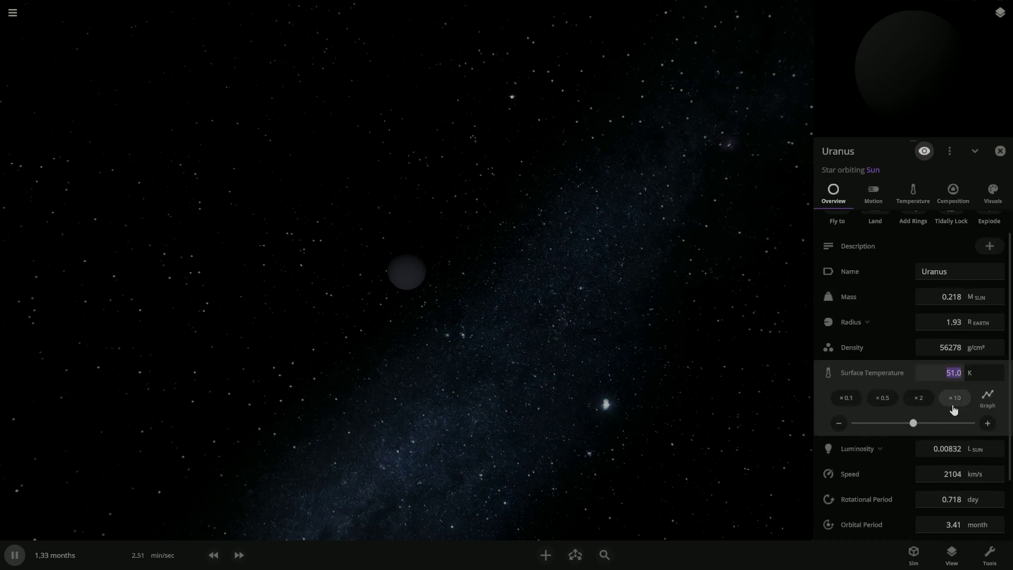
left_click(994, 372)
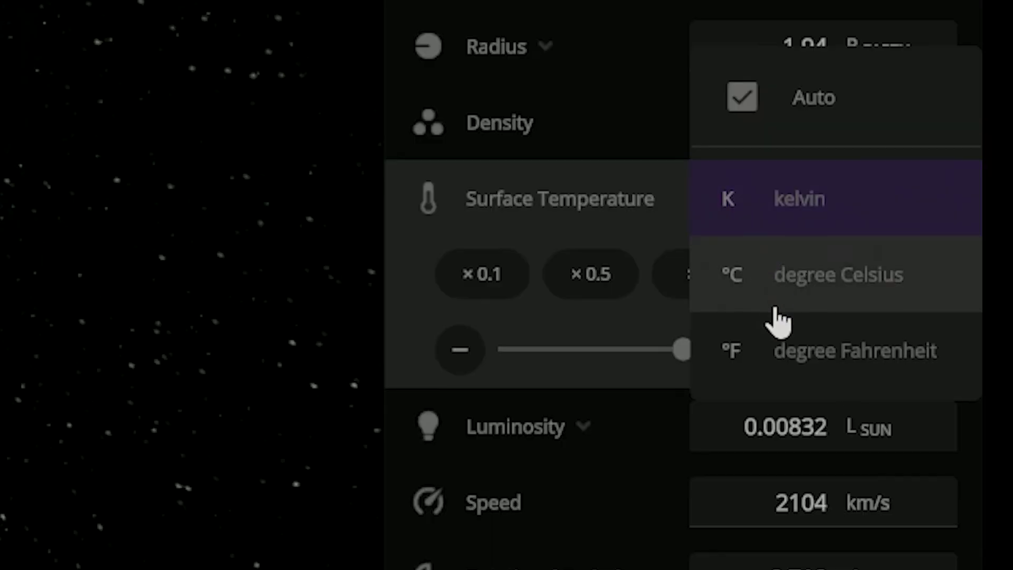
left_click(943, 405)
left_click(805, 211)
type("\\")
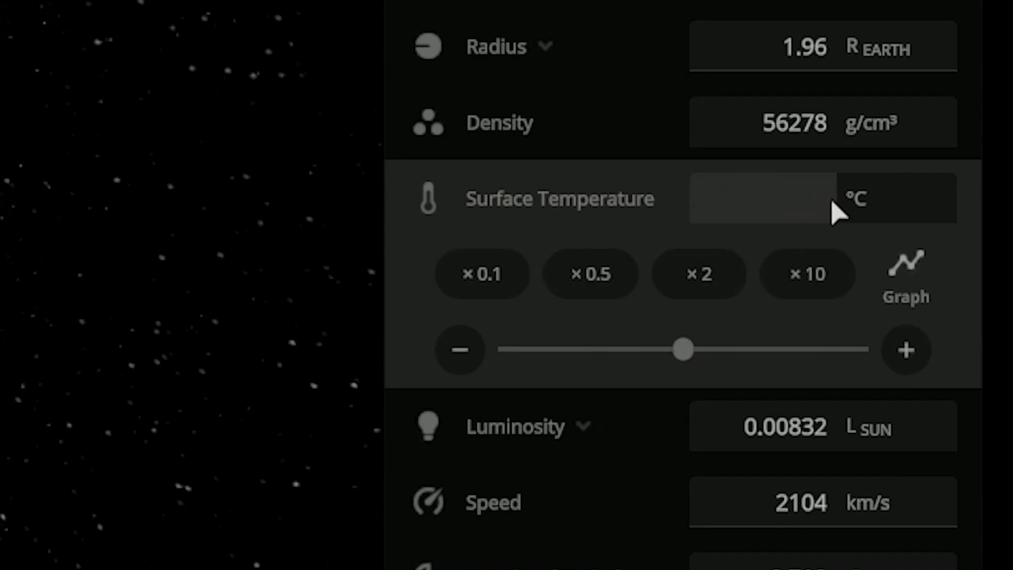
type("1000")
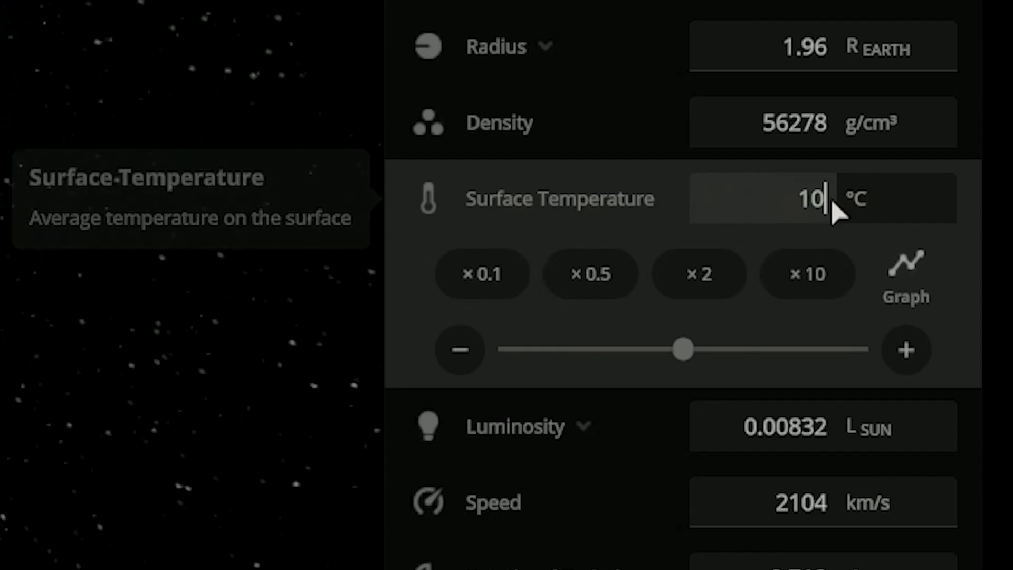
key("Return")
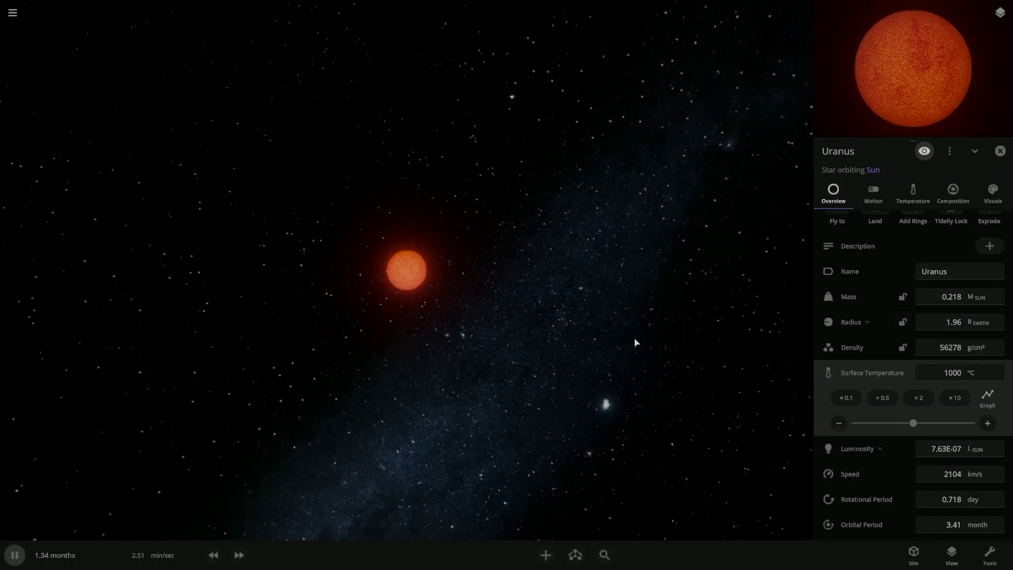
Give Uranus's heat glow a custom bright turquoise colour and return to its overview properties.
scroll(637, 352, "up", 8)
scroll(637, 352, "down", 1)
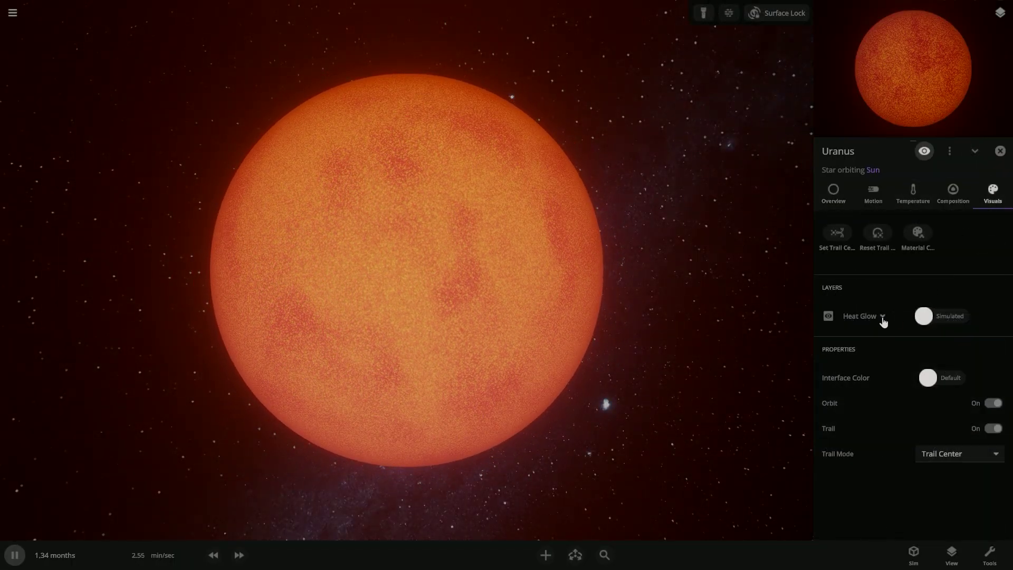
left_click(882, 317)
left_click(923, 315)
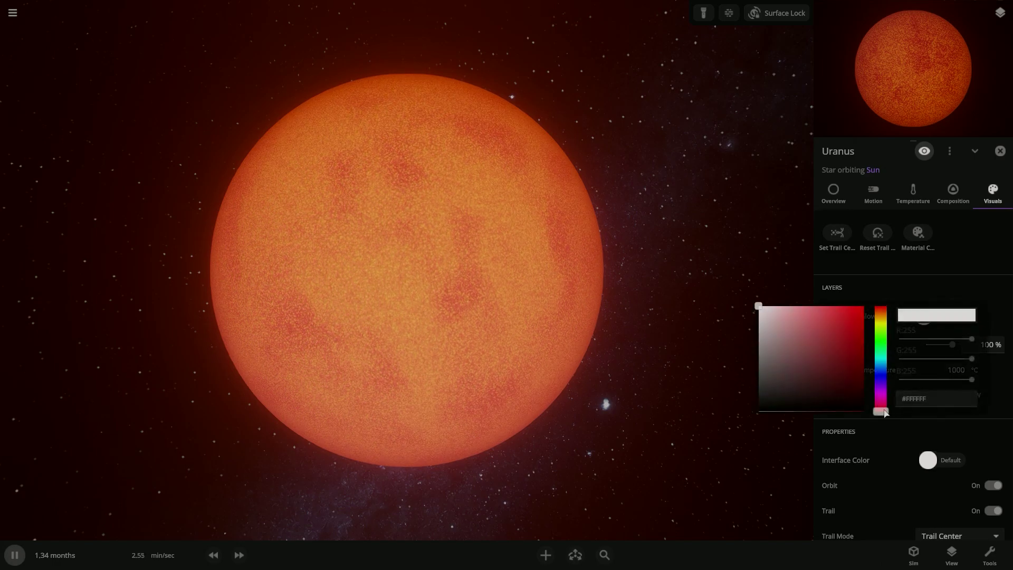
left_click_drag(885, 413, 884, 358)
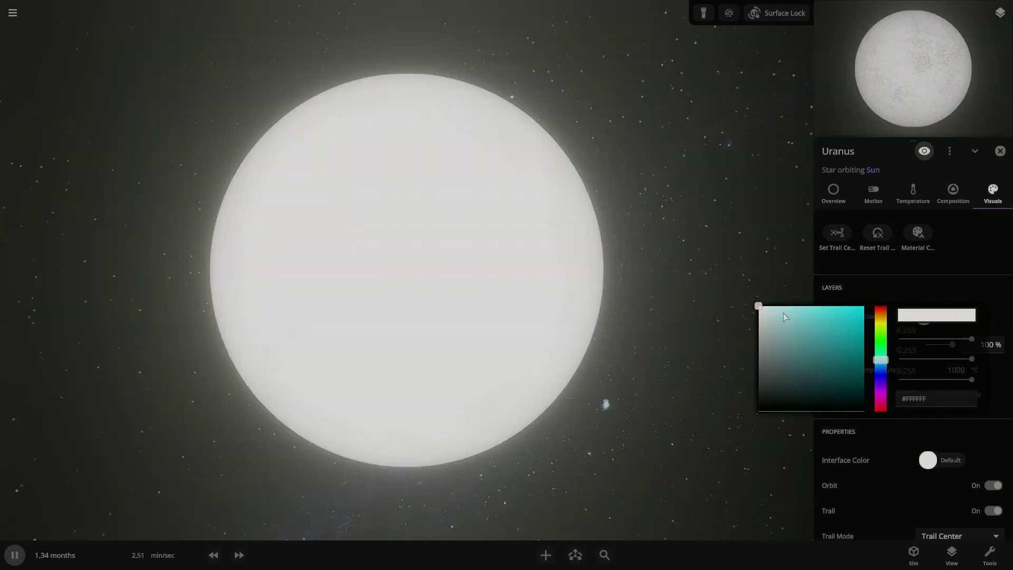
left_click_drag(781, 315, 882, 305)
left_click(677, 331)
scroll(728, 301, "down", 10)
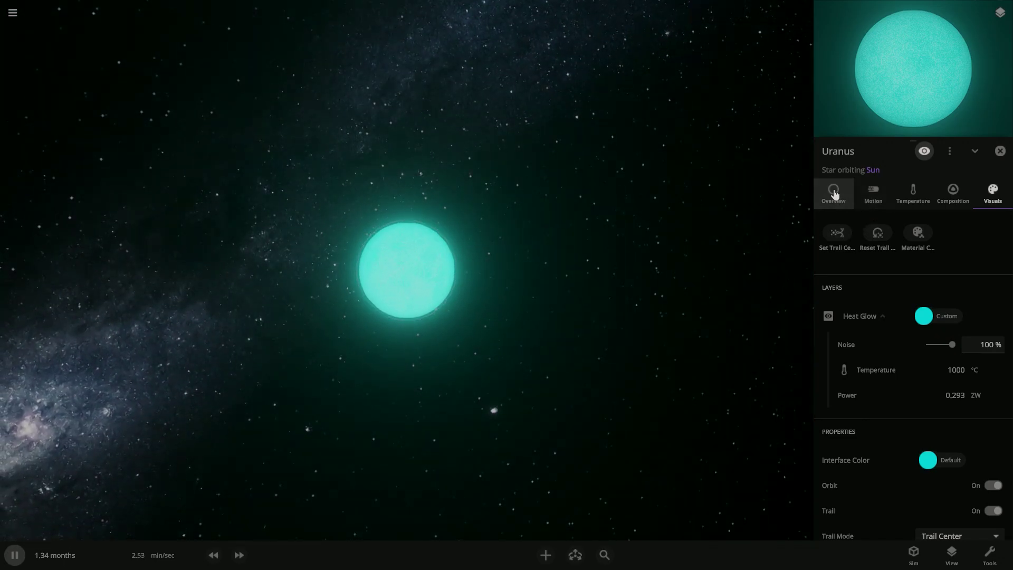
left_click(834, 194)
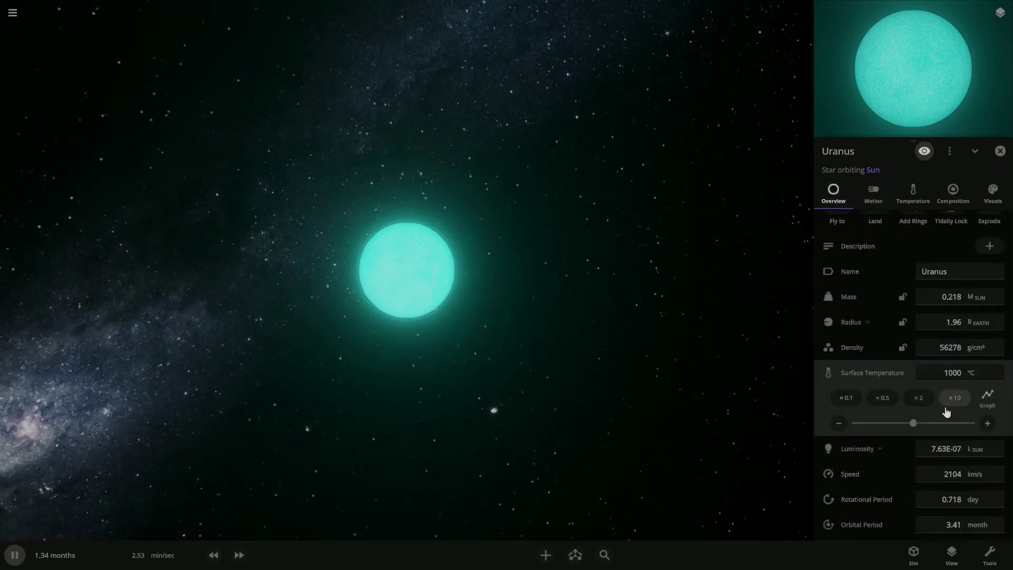
scroll(567, 330, "down", 3)
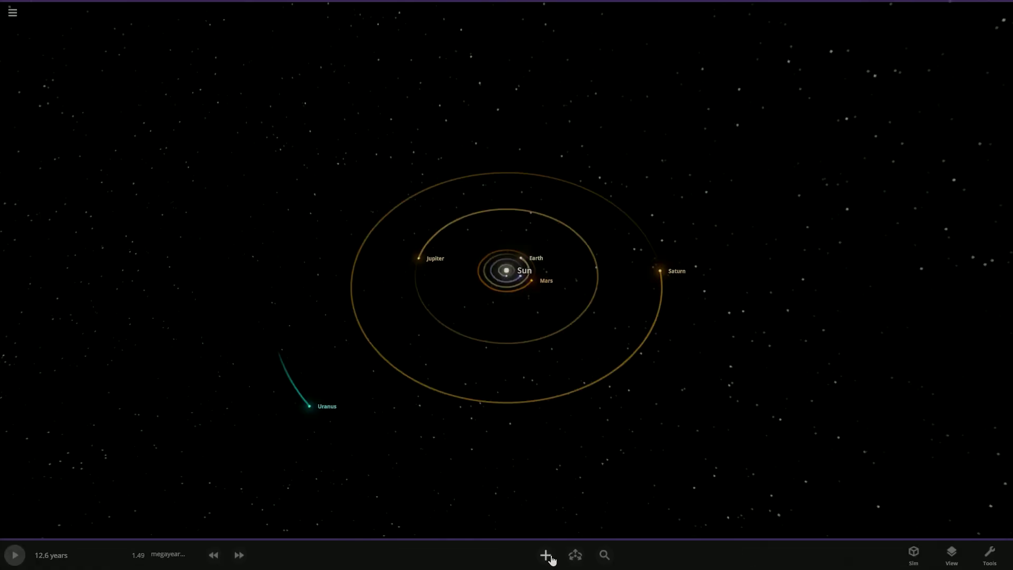
Add Neptune in orbit around the Sun at about 164 AU and open its properties.
left_click(545, 554)
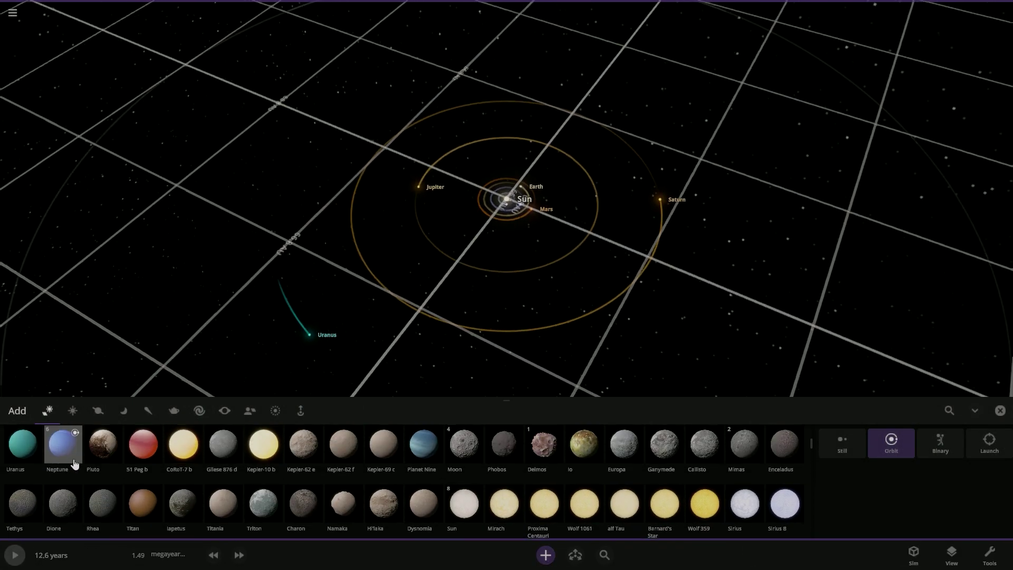
left_click(75, 463)
scroll(369, 274, "down", 3)
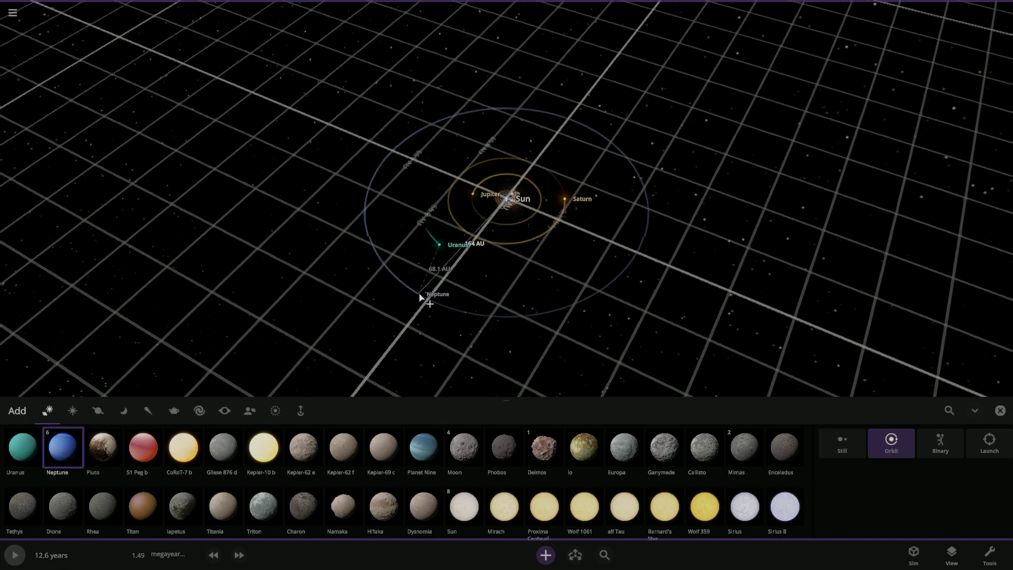
left_click(1000, 410)
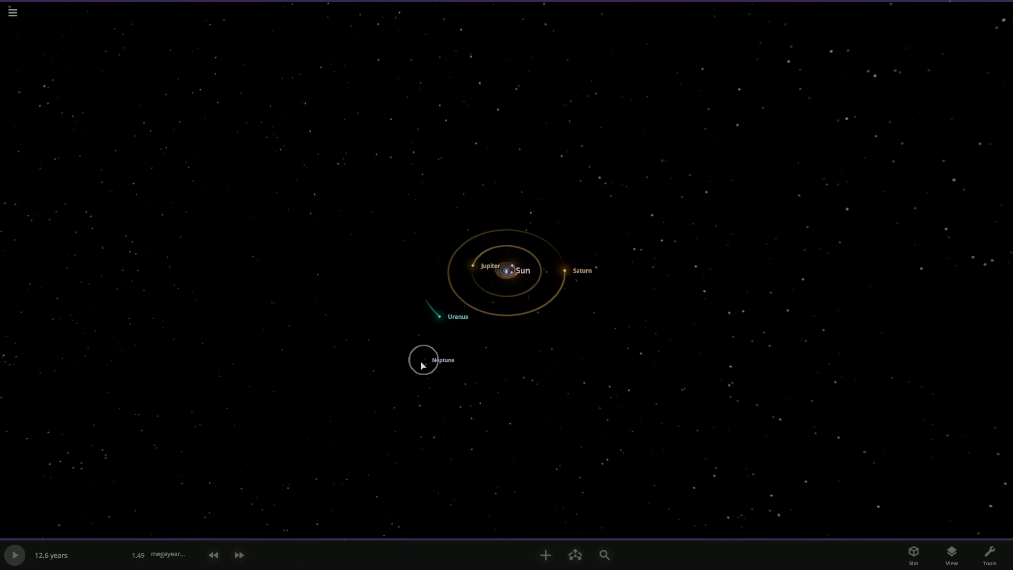
double_click(422, 363)
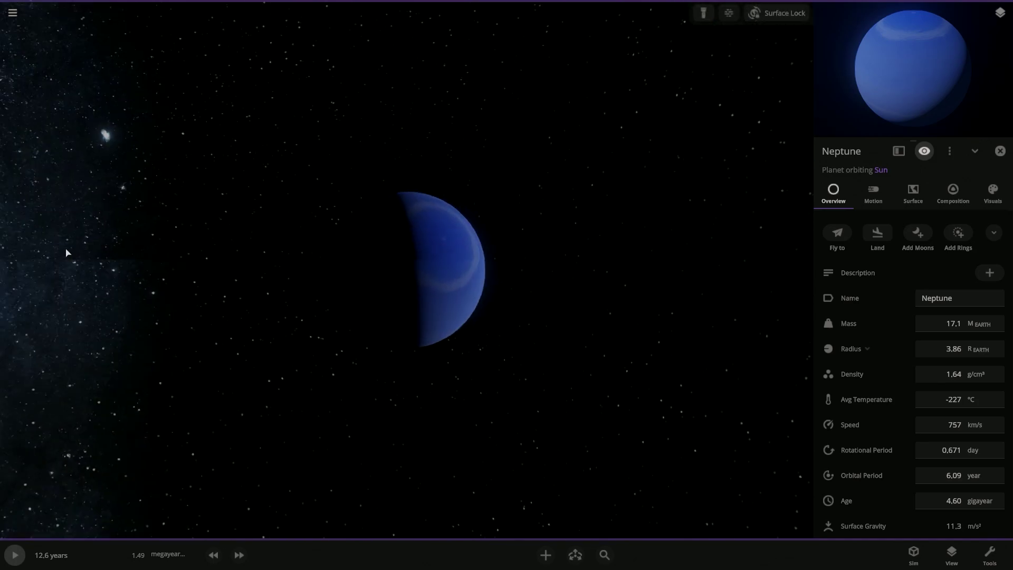
Raise Neptune's mass tenfold four times, resume the simulation and halve the mass to 0.257 solar masses.
left_click(935, 325)
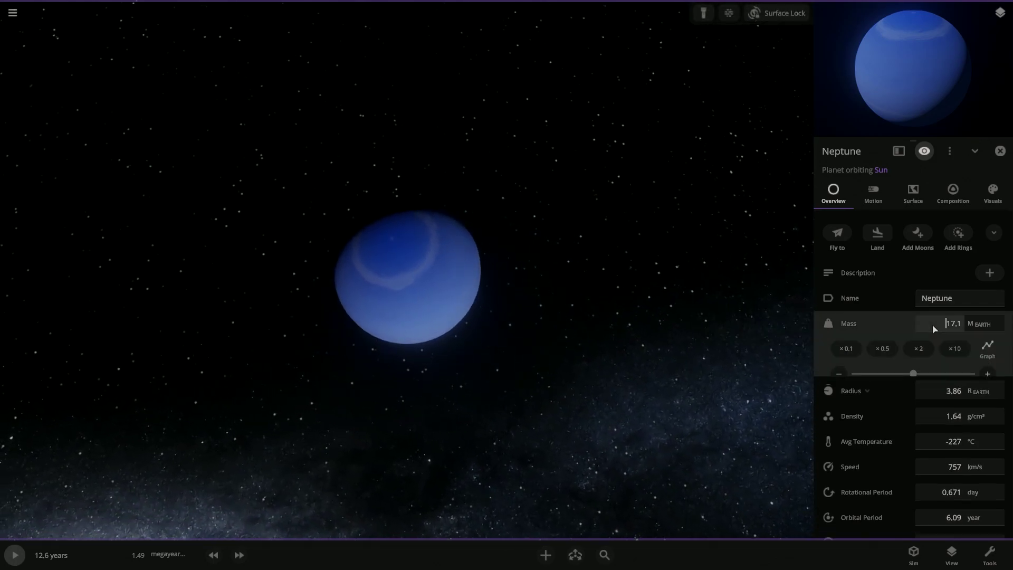
left_click(955, 349)
left_click(954, 349)
left_click(954, 349)
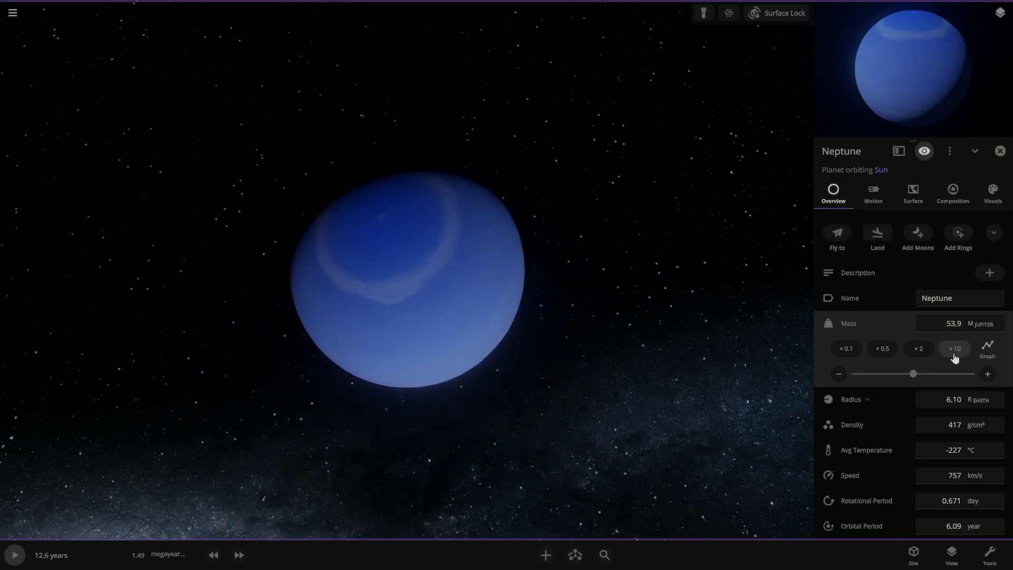
left_click(954, 349)
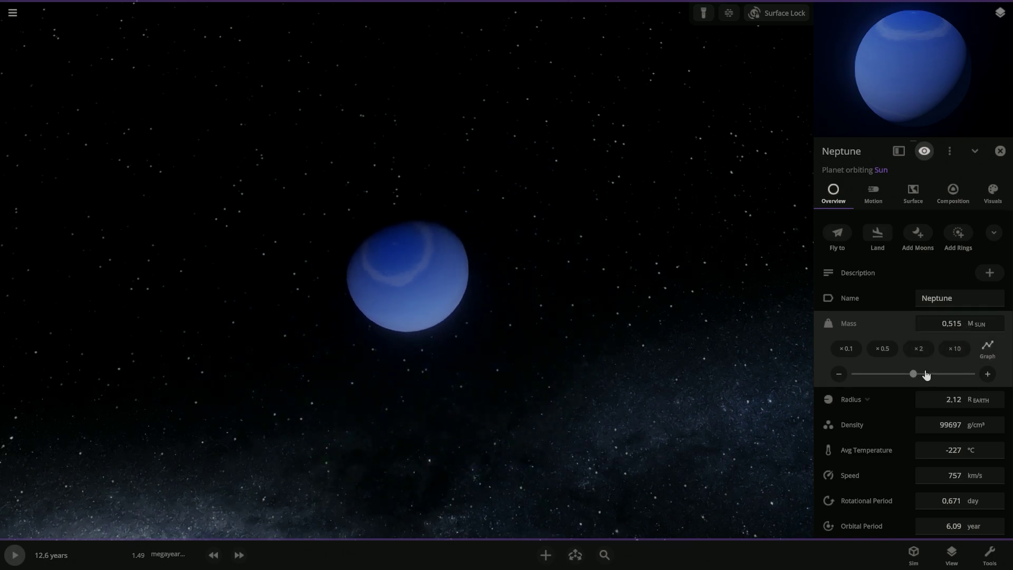
left_click(7, 552)
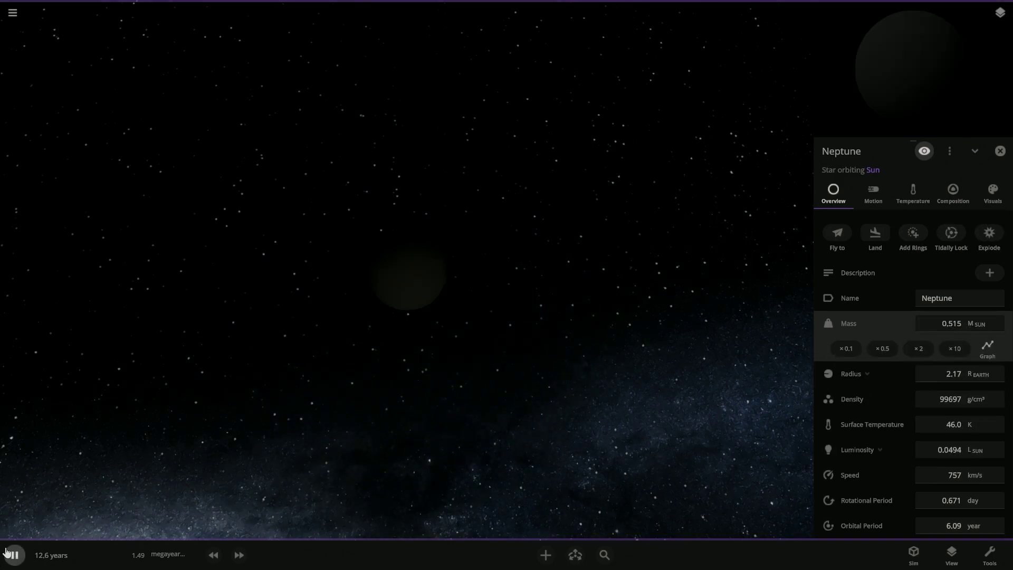
left_click(895, 351)
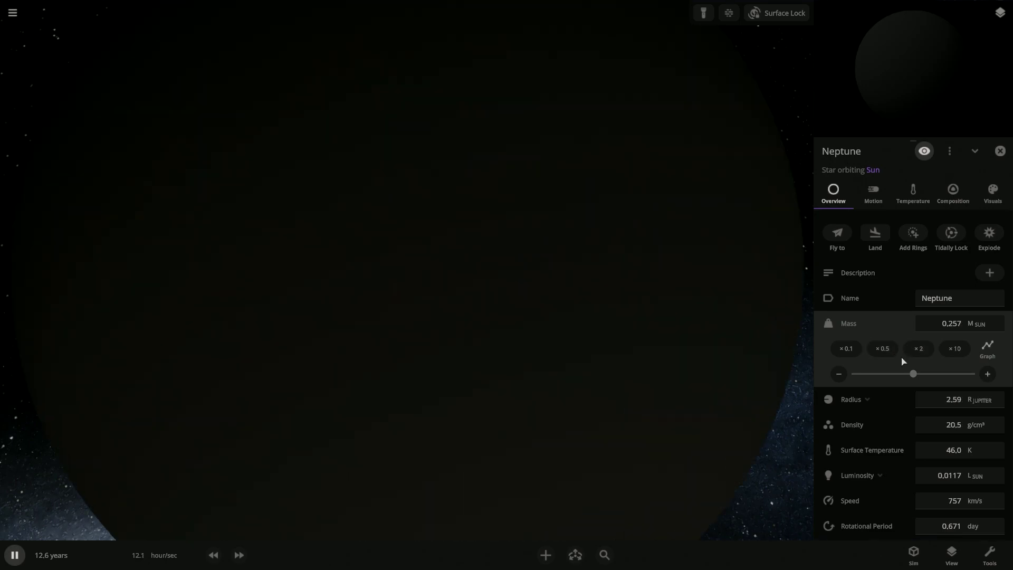
scroll(788, 415, "down", 3)
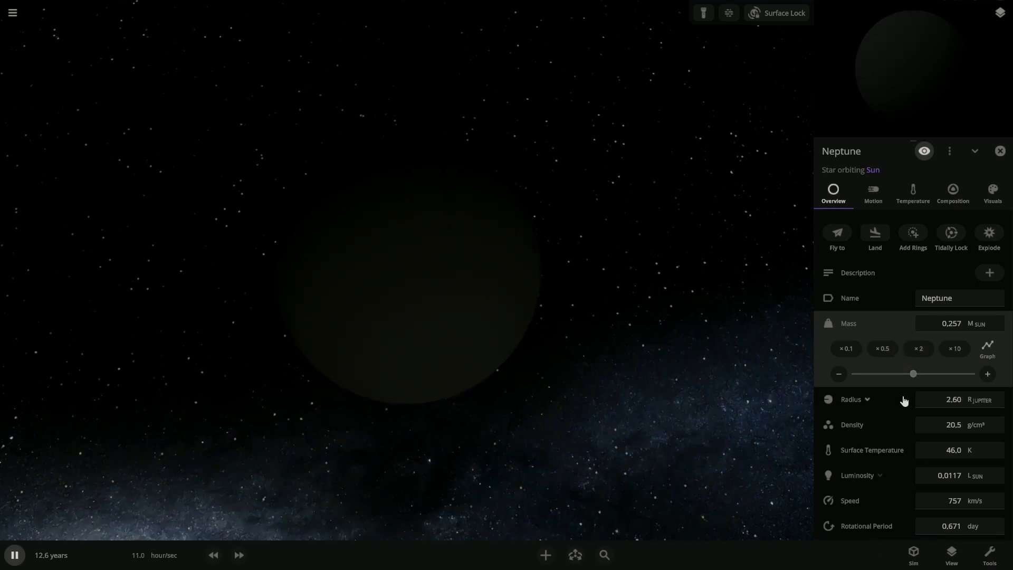
Rescale Neptune's radius until its mass is 0.335 solar masses, lock the mass and reduce the radius to 2.64 Earth radii.
left_click(926, 404)
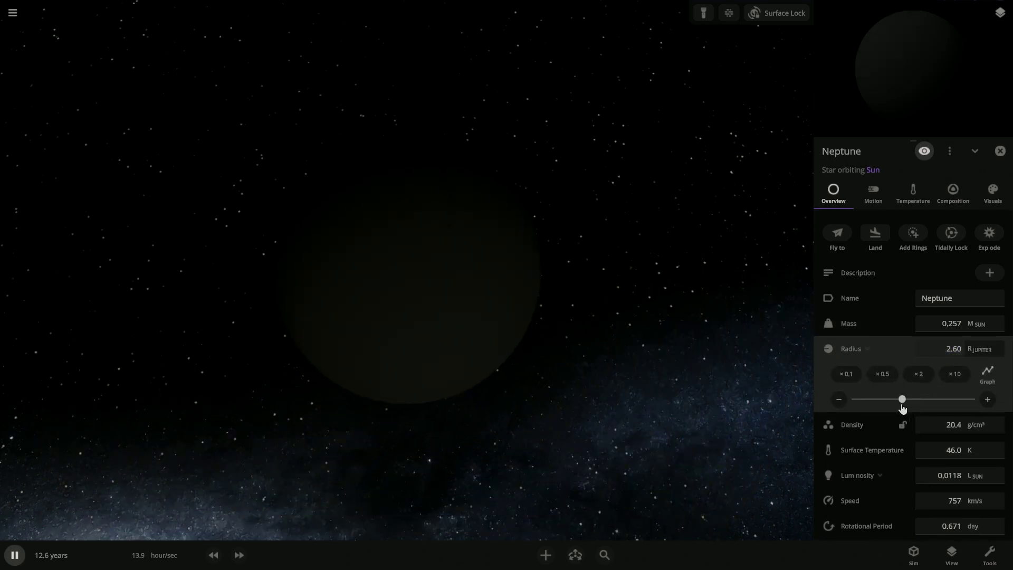
left_click_drag(867, 409, 989, 389)
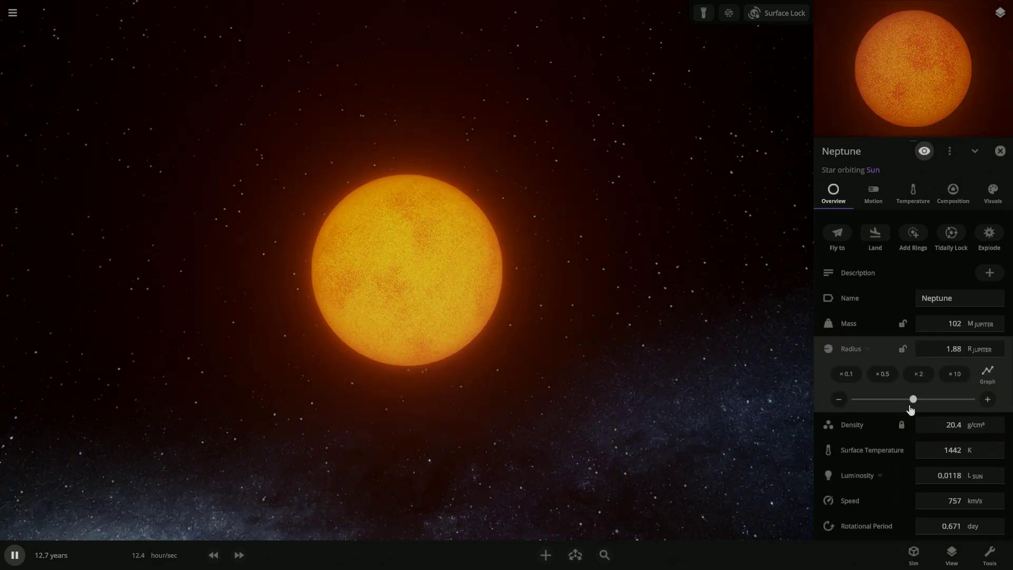
left_click_drag(910, 409, 702, 433)
left_click(901, 323)
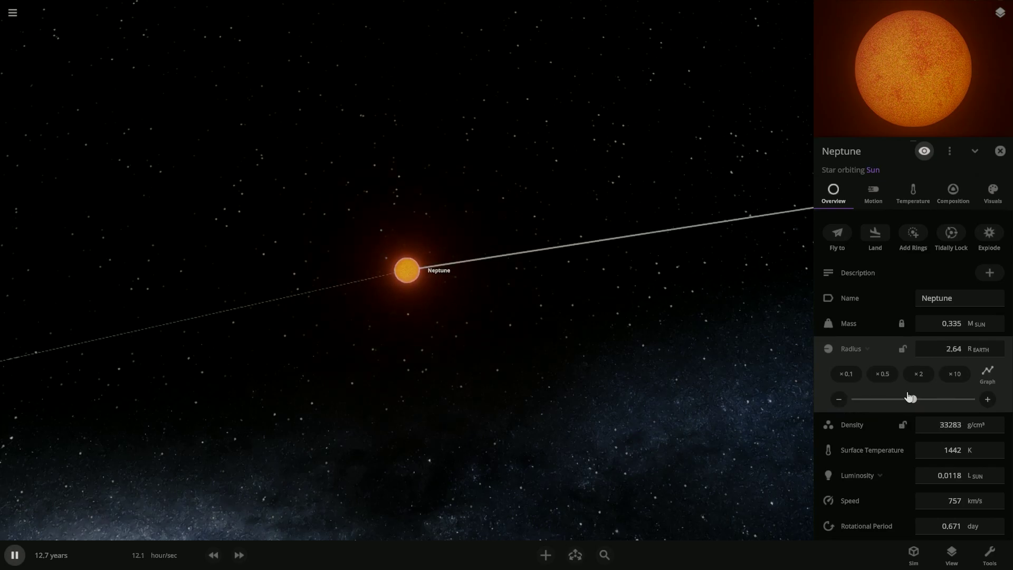
Switch Neptune's surface temperature unit to degrees Celsius and set the temperature to 500 °C.
left_click(934, 458)
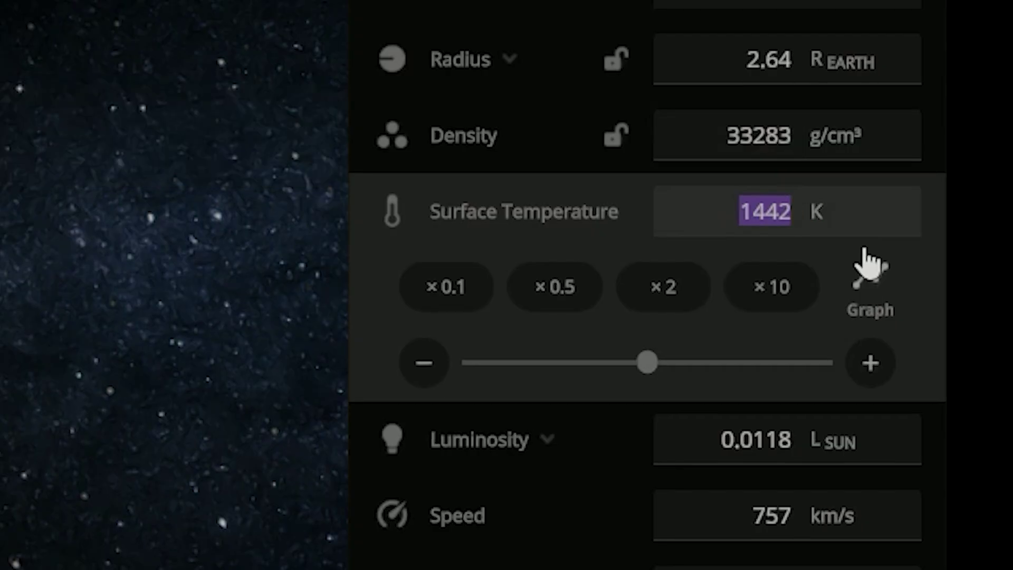
left_click(987, 396)
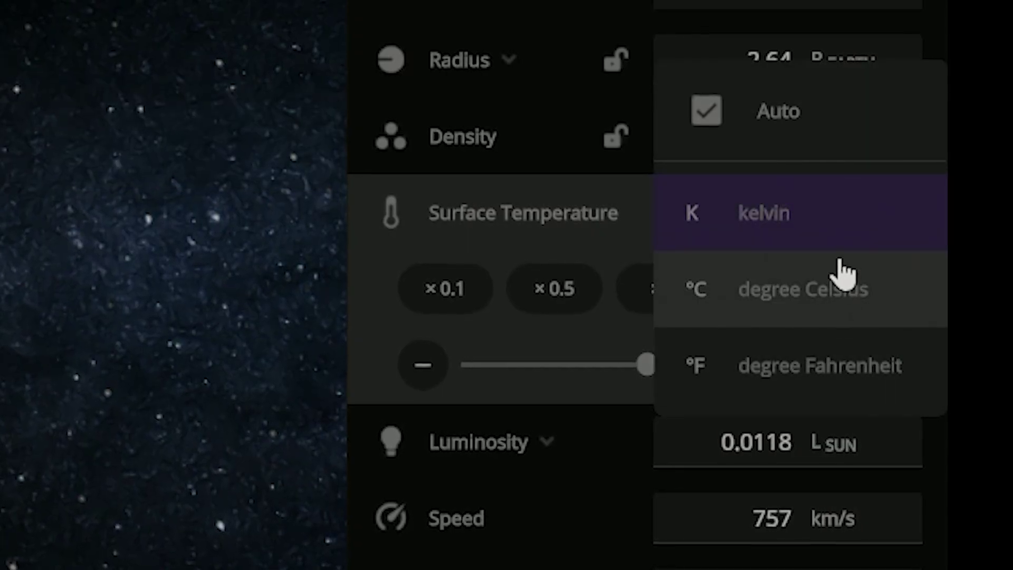
left_click(840, 280)
left_click(801, 206)
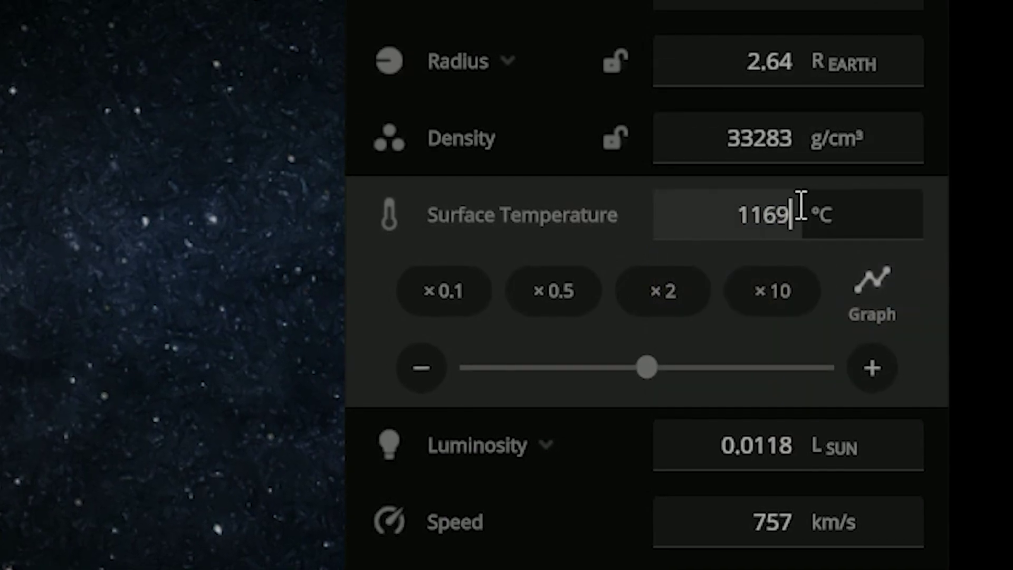
key("BackSpace")
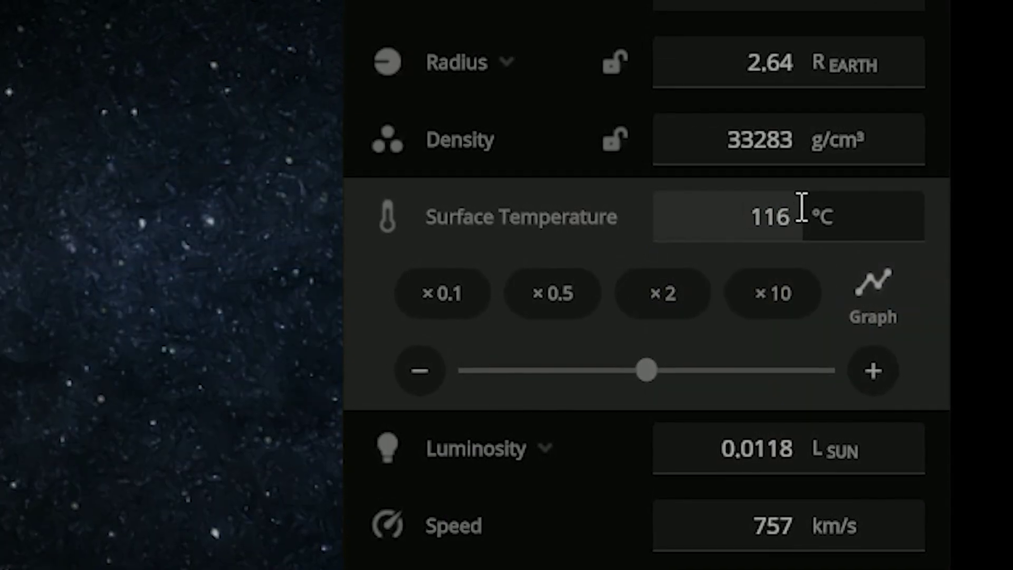
key("BackSpace")
key("BackSpace")
key("BackSpace")
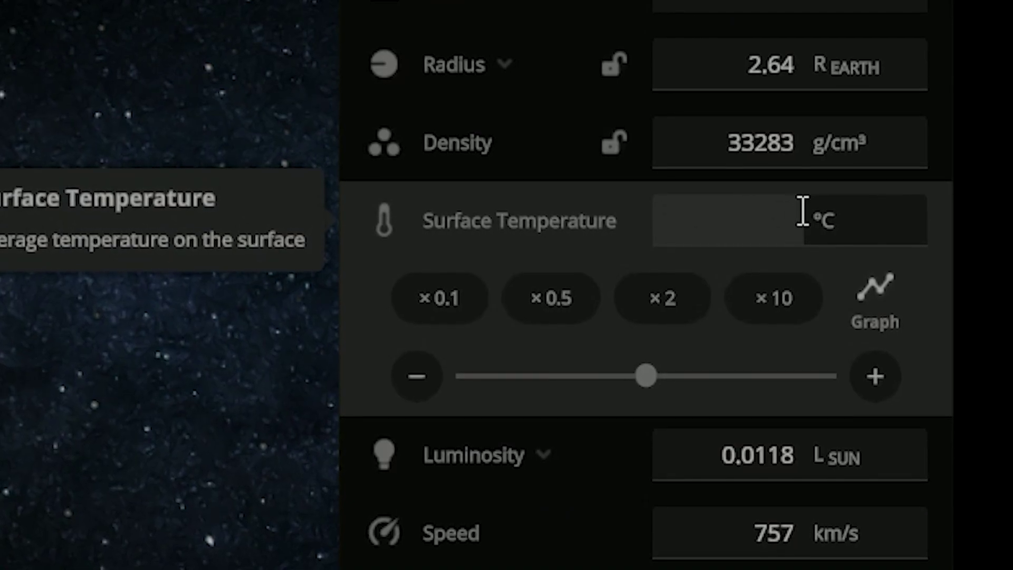
type("500")
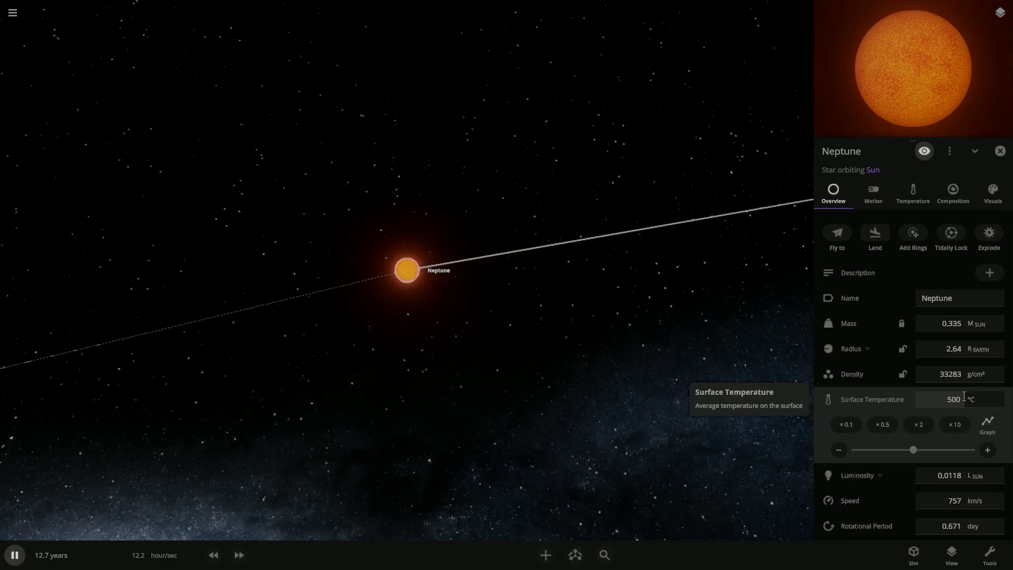
key("Return")
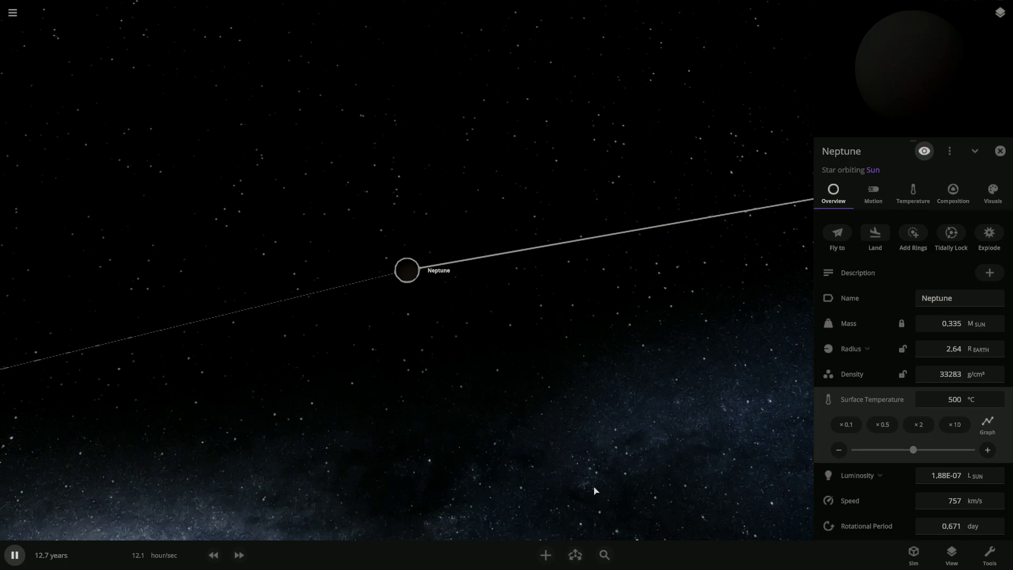
Examine Neptune's surface up close from another angle, toggle the flashlight and pause the simulation.
scroll(503, 379, "up", 5)
scroll(504, 379, "down", 2)
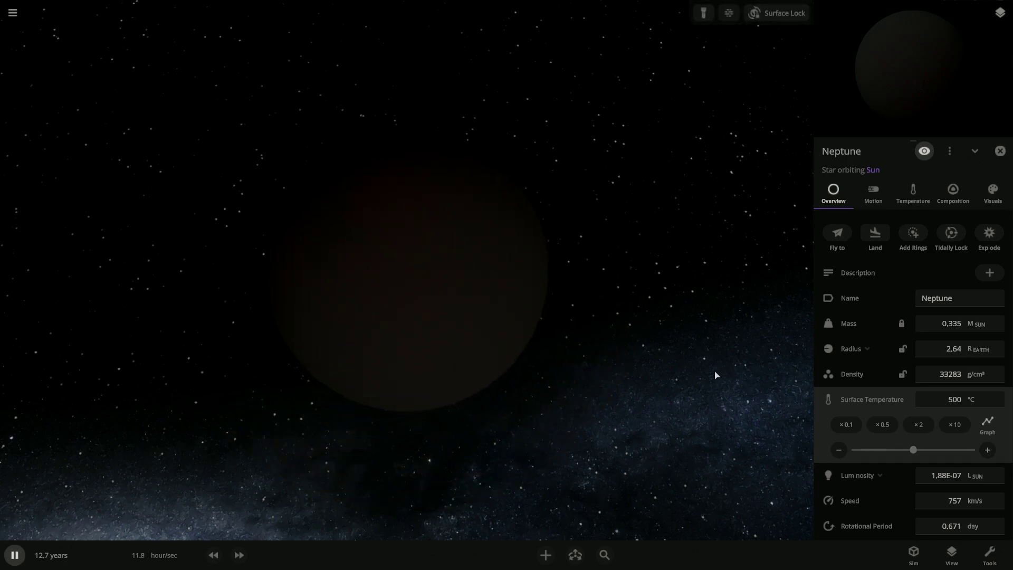
left_click_drag(707, 372, 508, 323)
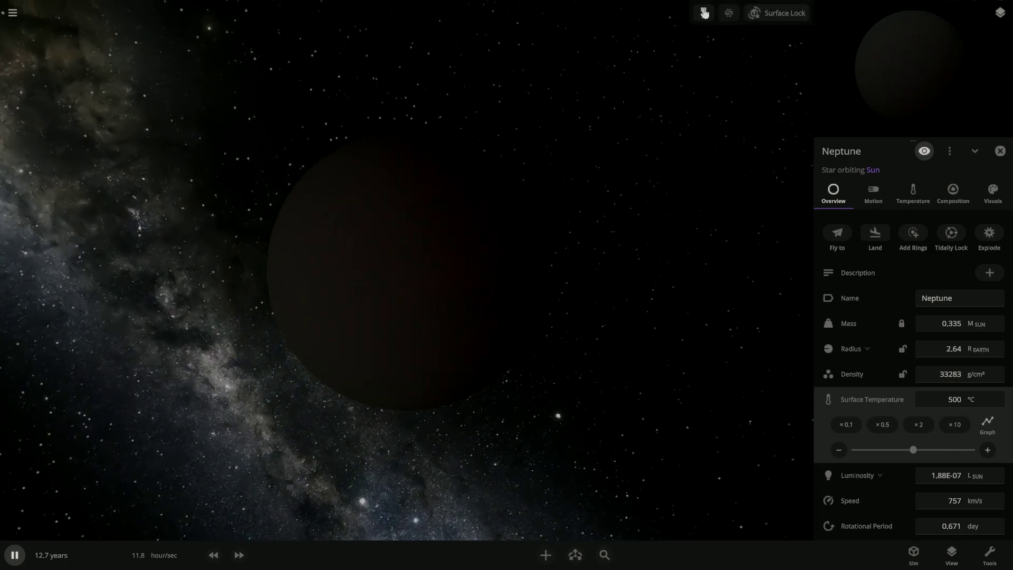
left_click(704, 13)
scroll(502, 285, "up", 5)
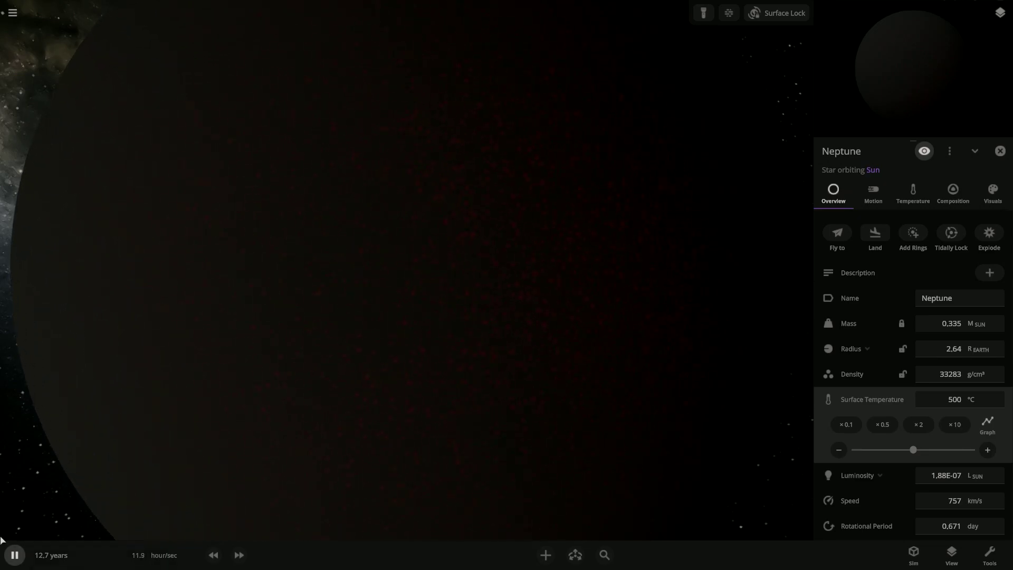
left_click(15, 556)
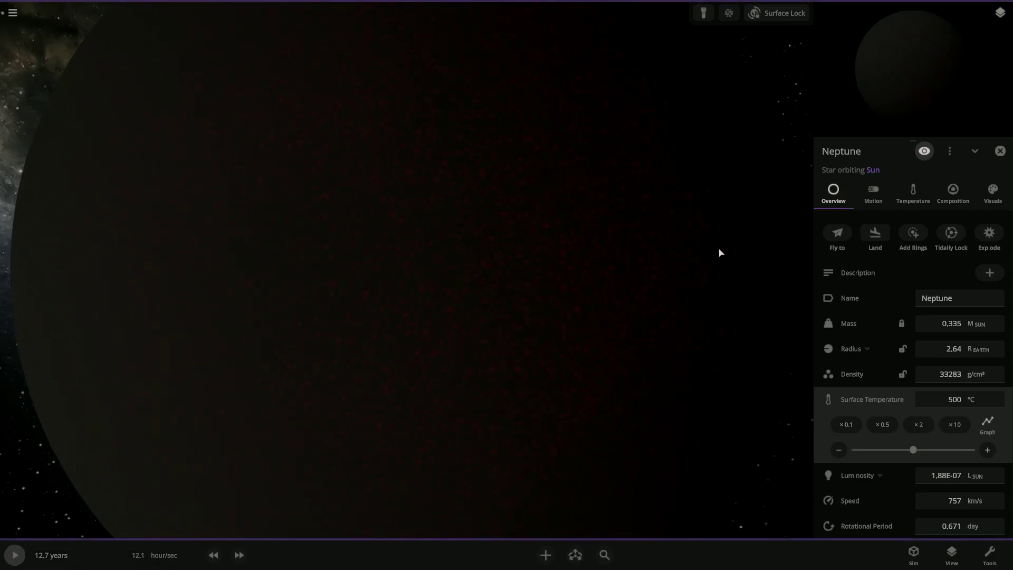
Examine Neptune's surface from several sides, resume the simulation and pull back to show the whole system.
left_click_drag(712, 256, 373, 256)
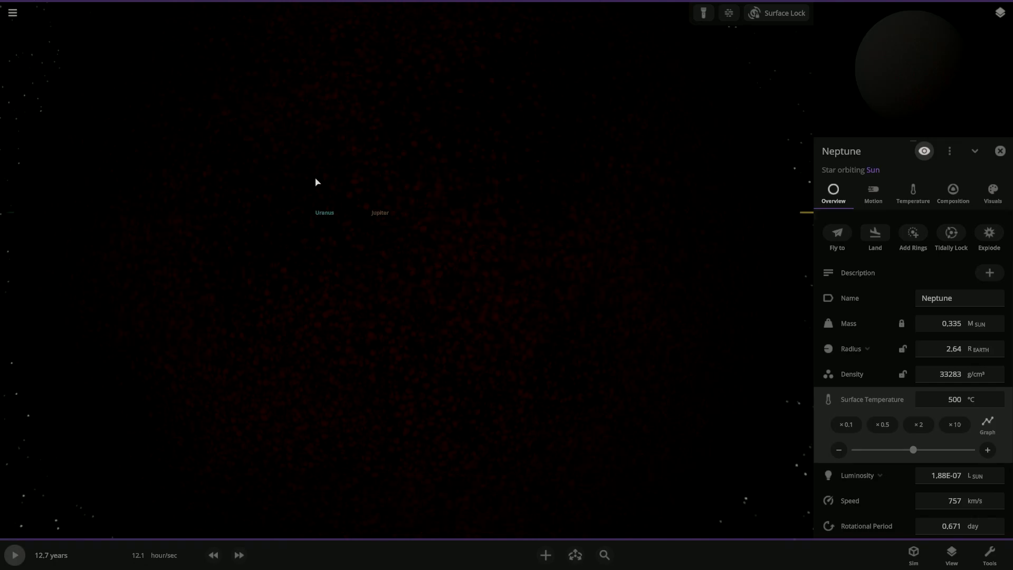
left_click_drag(284, 134, 59, 300)
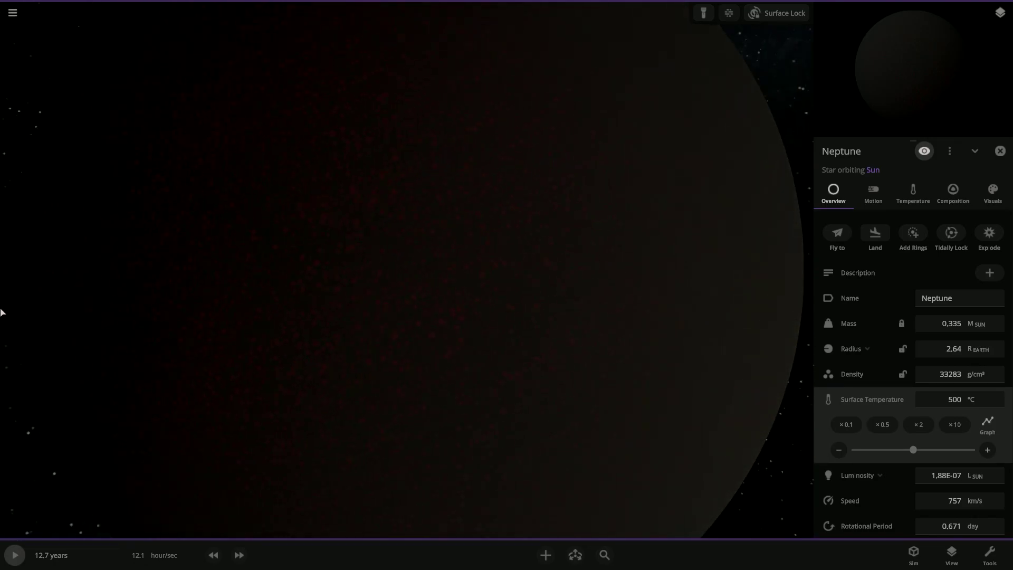
scroll(418, 256, "down", 10)
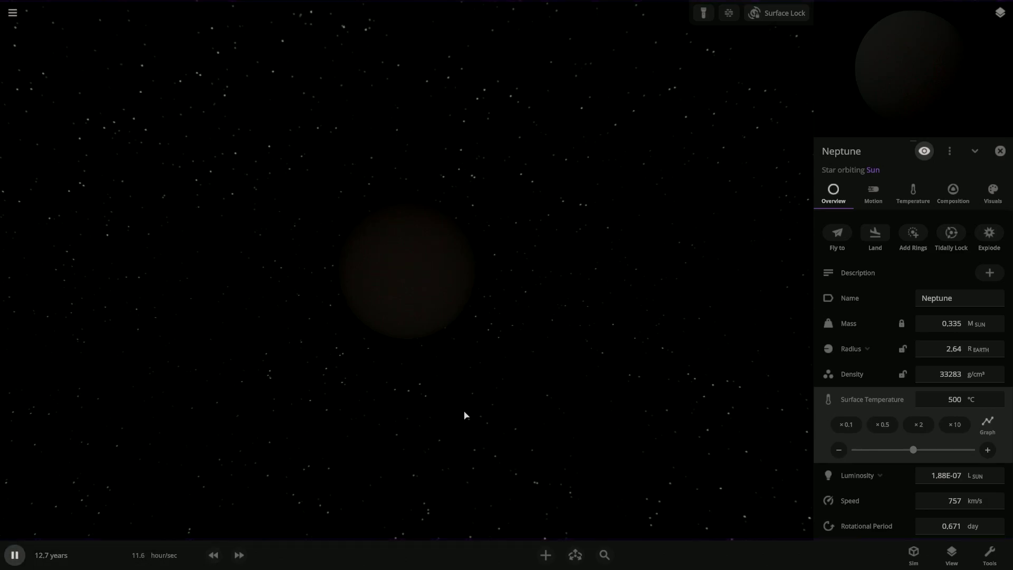
scroll(464, 452, "down", 5)
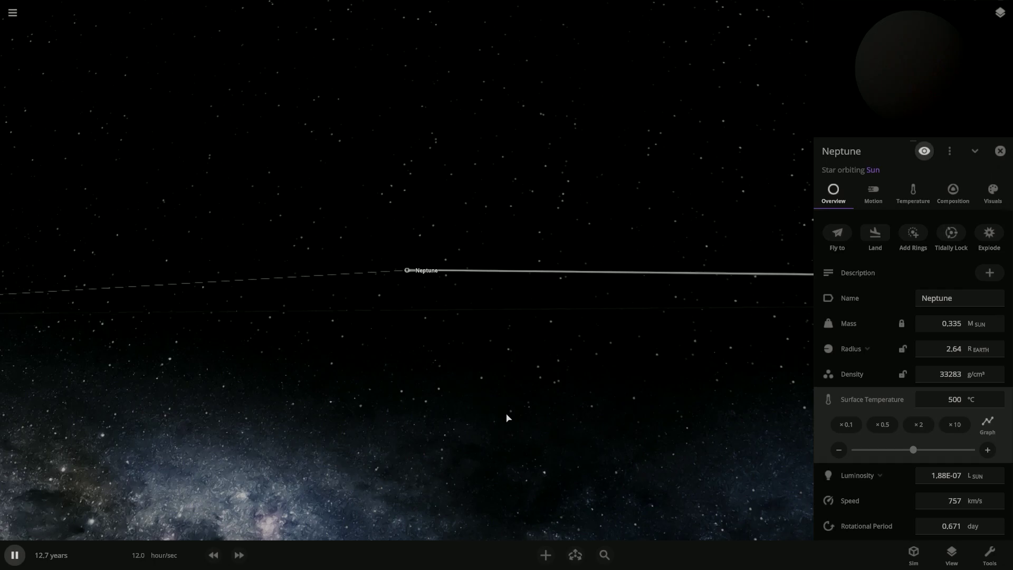
scroll(507, 417, "down", 5)
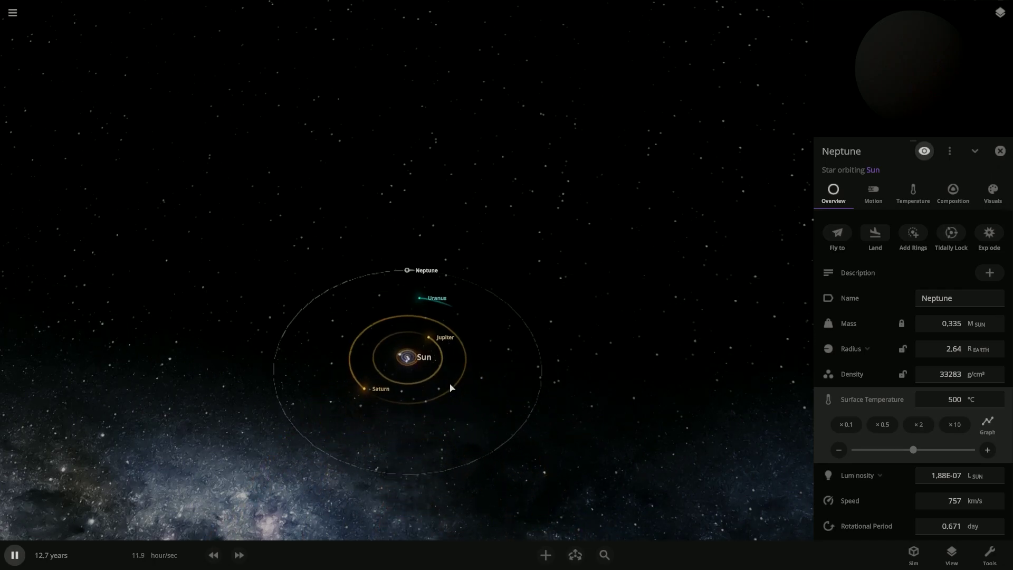
Pause the simulation and add Pluto as a body orbiting the Sun, placed outside Saturn's orbit.
left_click(409, 359)
left_click(546, 554)
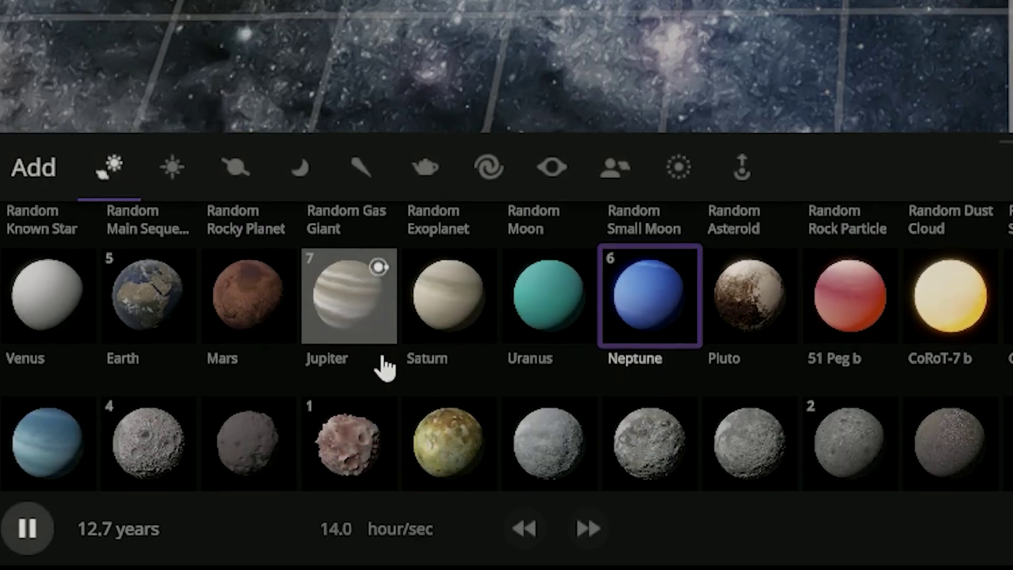
scroll(158, 490, "down", 1)
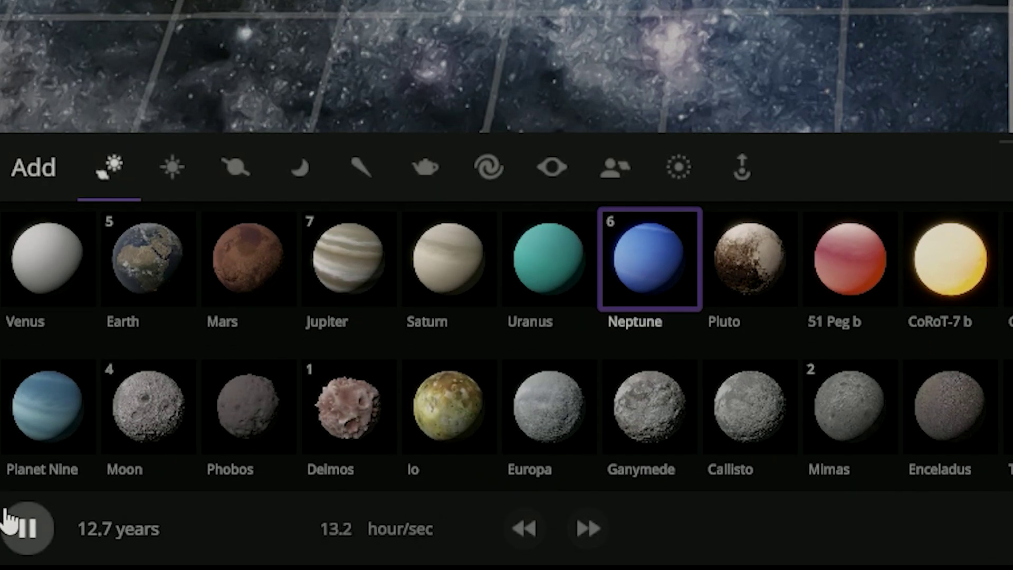
left_click(10, 553)
left_click(771, 291)
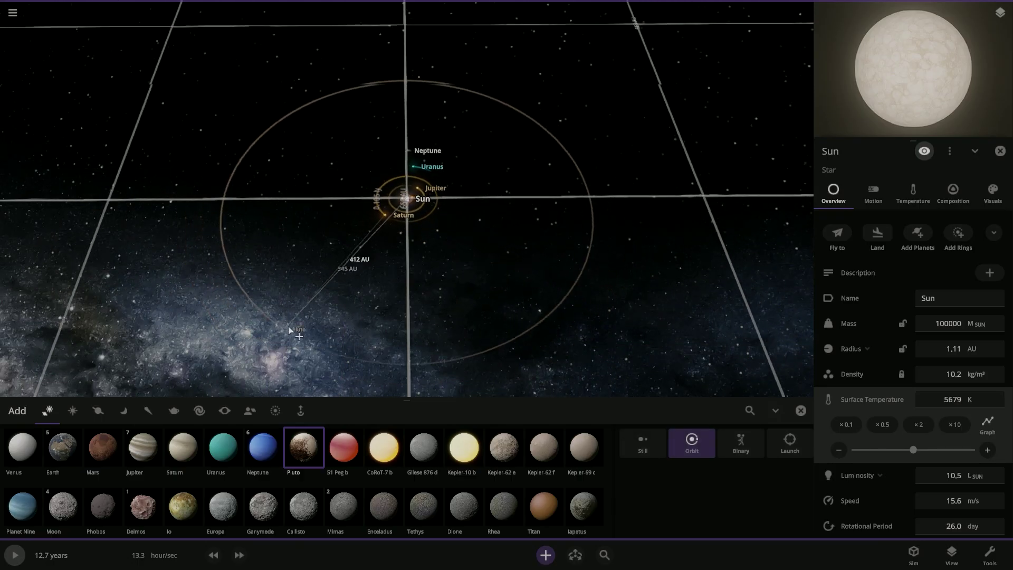
scroll(289, 330, "up", 5)
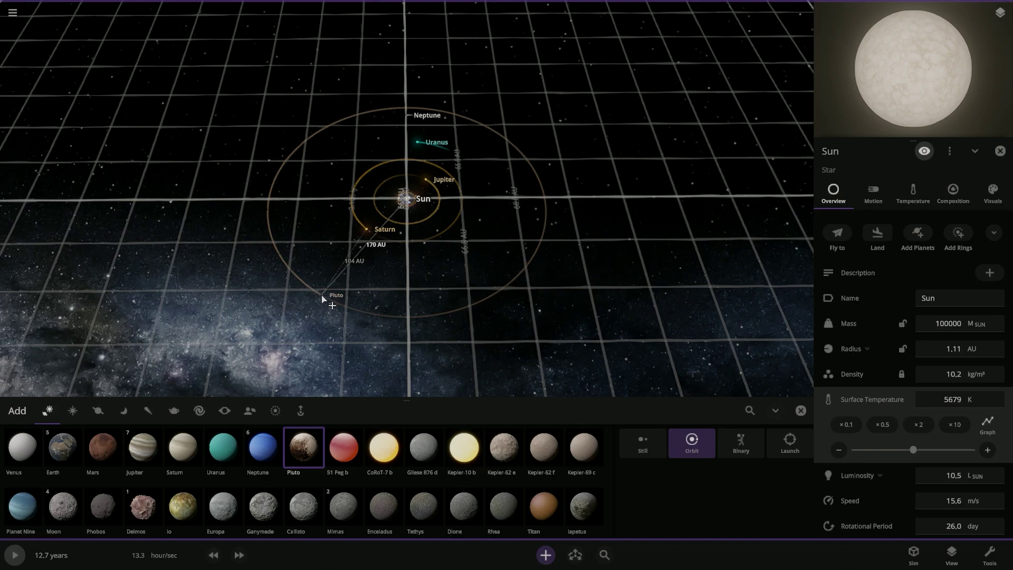
left_click(334, 279)
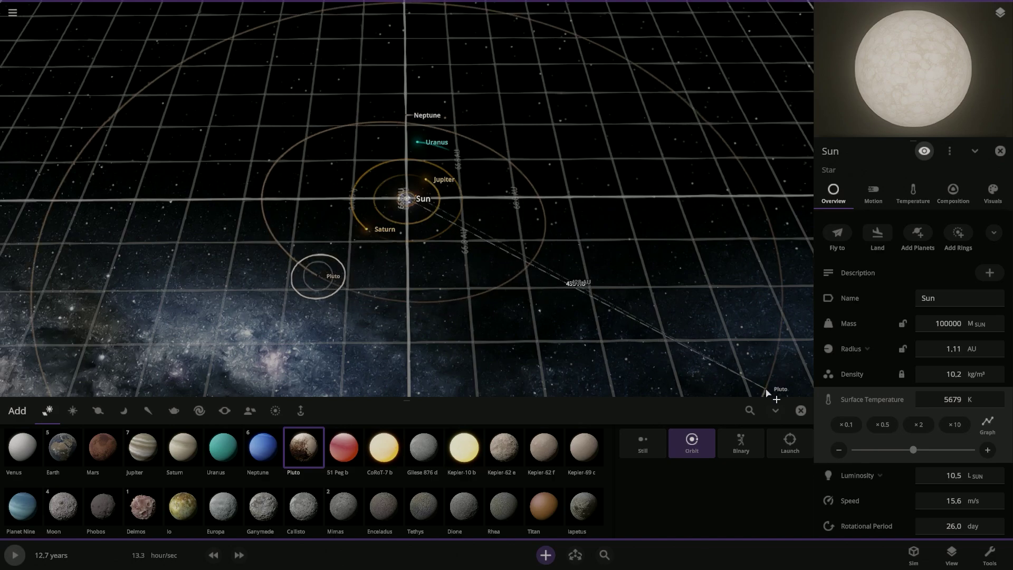
left_click(800, 411)
Select Pluto, raise its mass tenfold eight times and halve it to 0.328 solar masses.
left_click(317, 345)
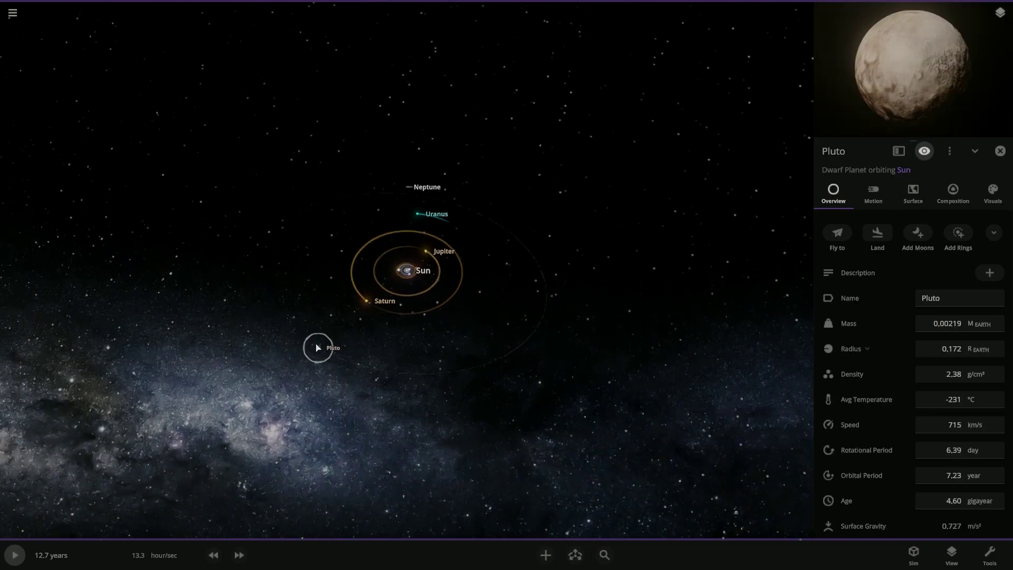
left_click_drag(444, 363, 353, 240)
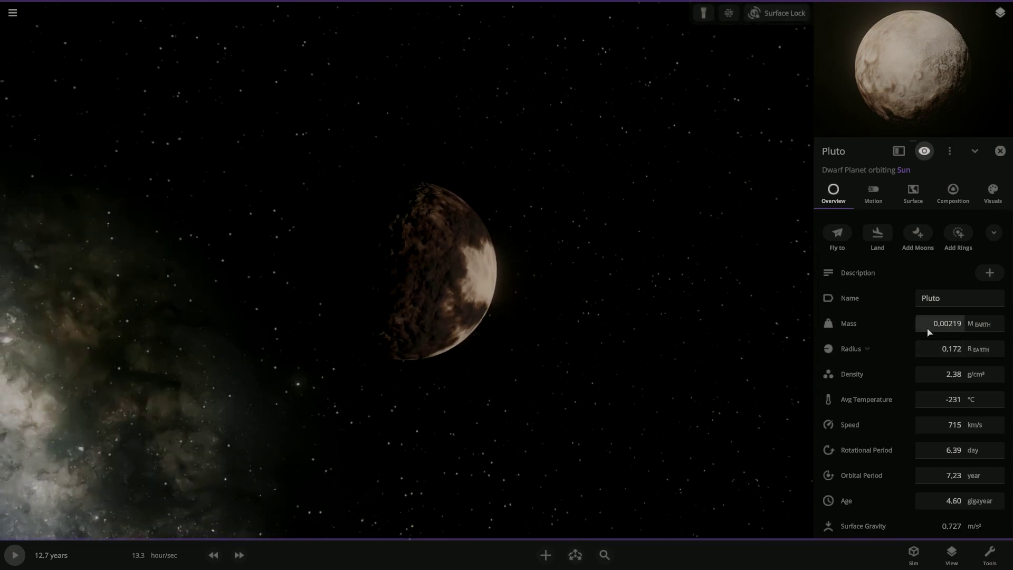
left_click(929, 330)
left_click(954, 349)
left_click(953, 349)
left_click(954, 348)
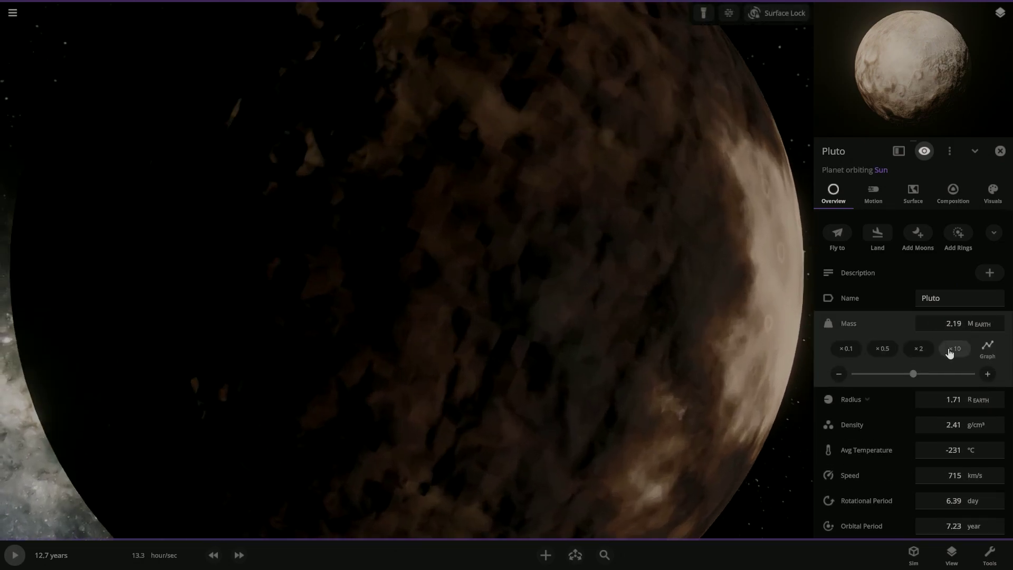
left_click(953, 349)
left_click(954, 349)
left_click(954, 348)
left_click(954, 349)
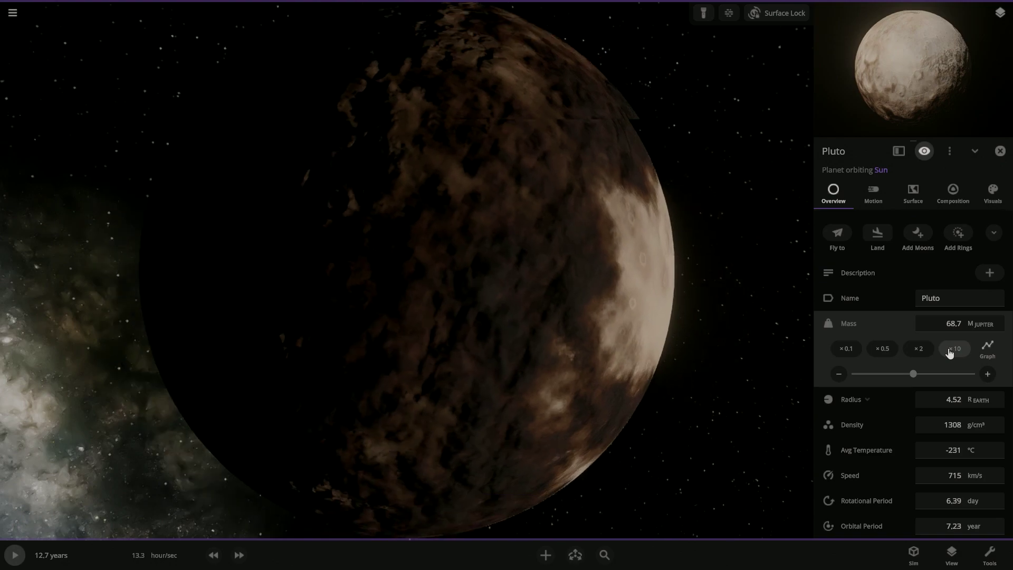
left_click(953, 349)
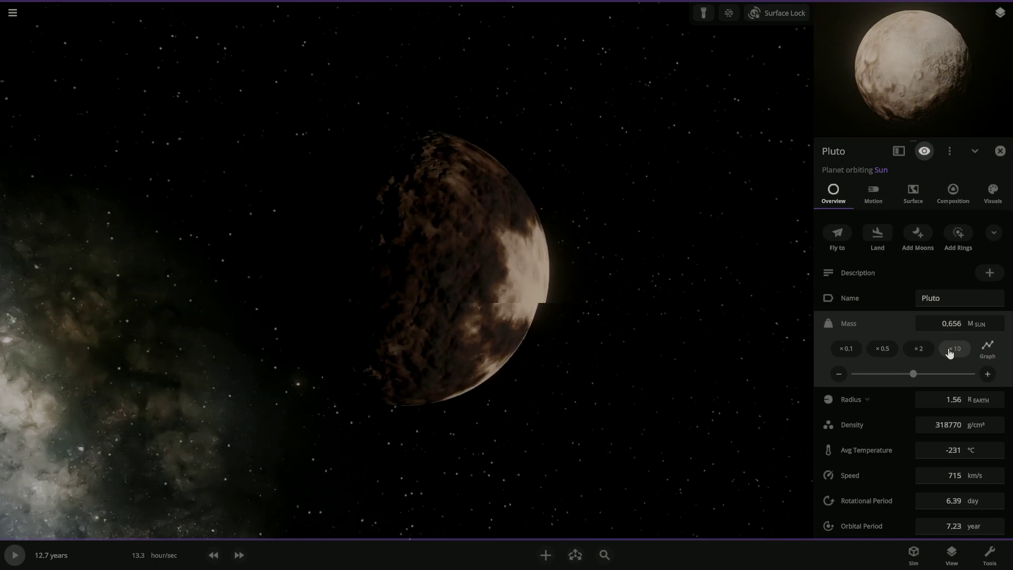
left_click(897, 355)
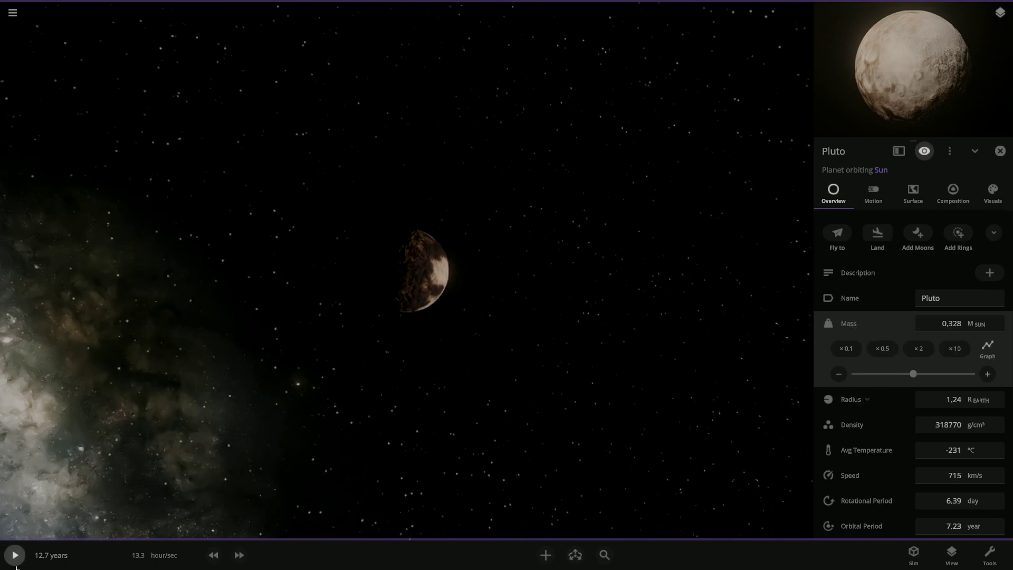
Resume the simulation, set Pluto's radius to 10 Earth radii and lock the radius.
left_click(15, 555)
left_click_drag(625, 426, 475, 482)
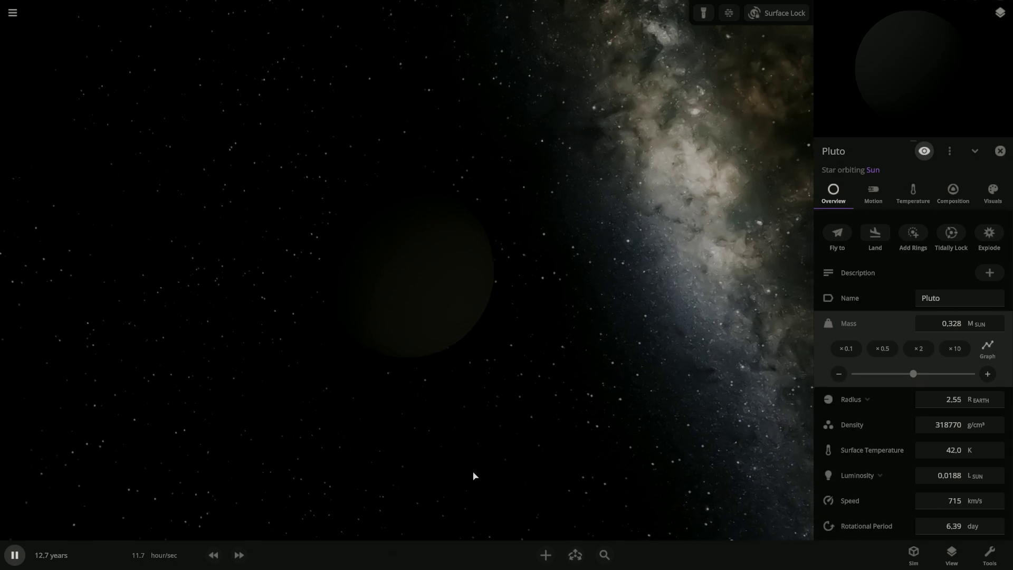
scroll(473, 475, "down", 3)
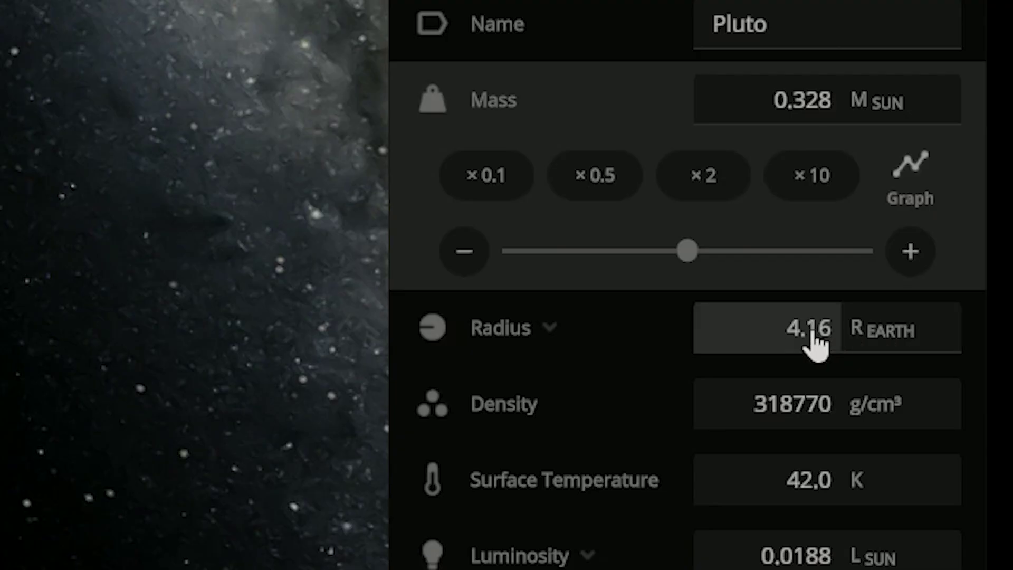
mouse_move(815, 346)
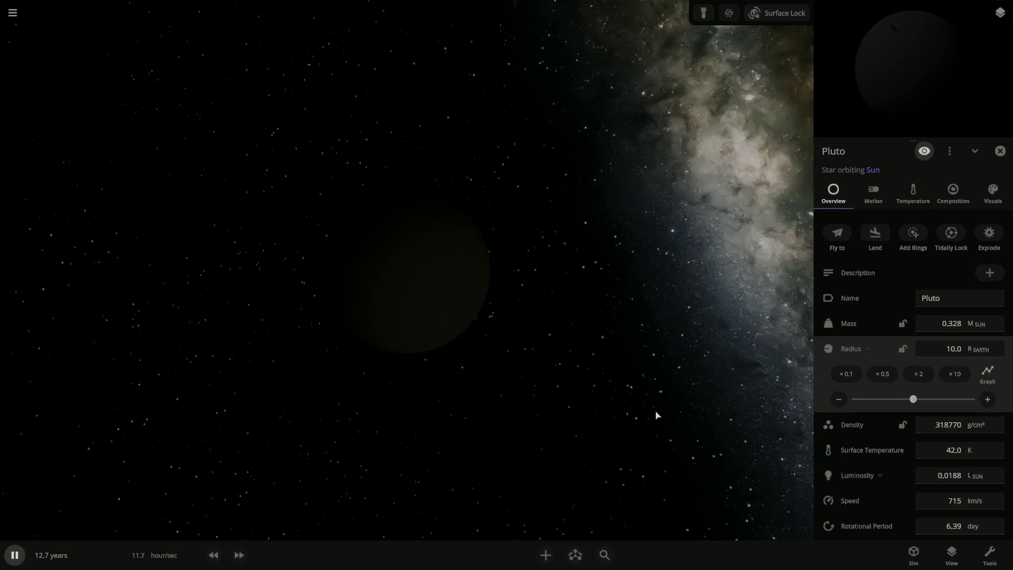
left_click_drag(637, 412, 556, 395)
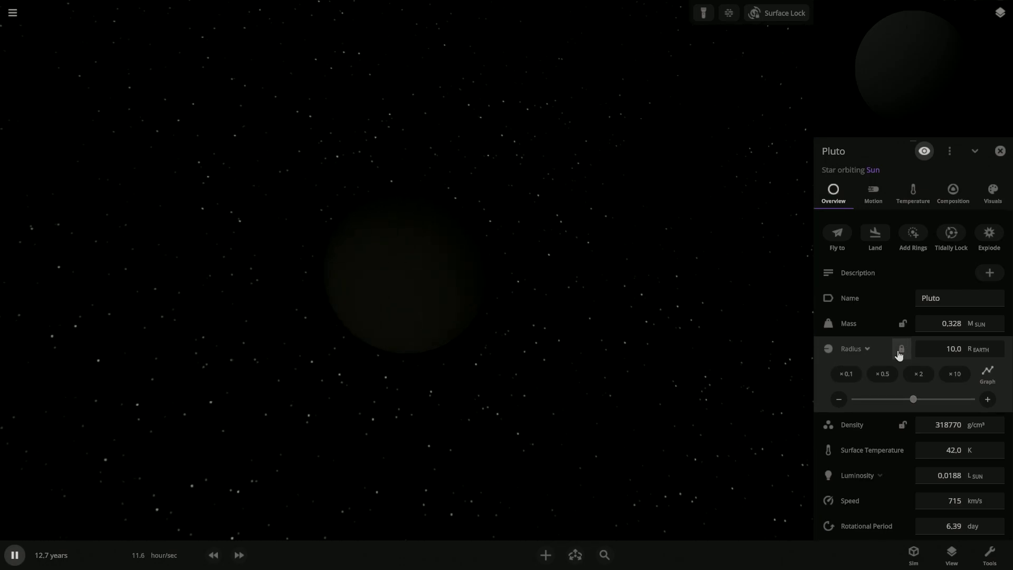
Switch Pluto's surface temperature unit to degrees Celsius and set the temperature to 5500 °C.
left_click(931, 448)
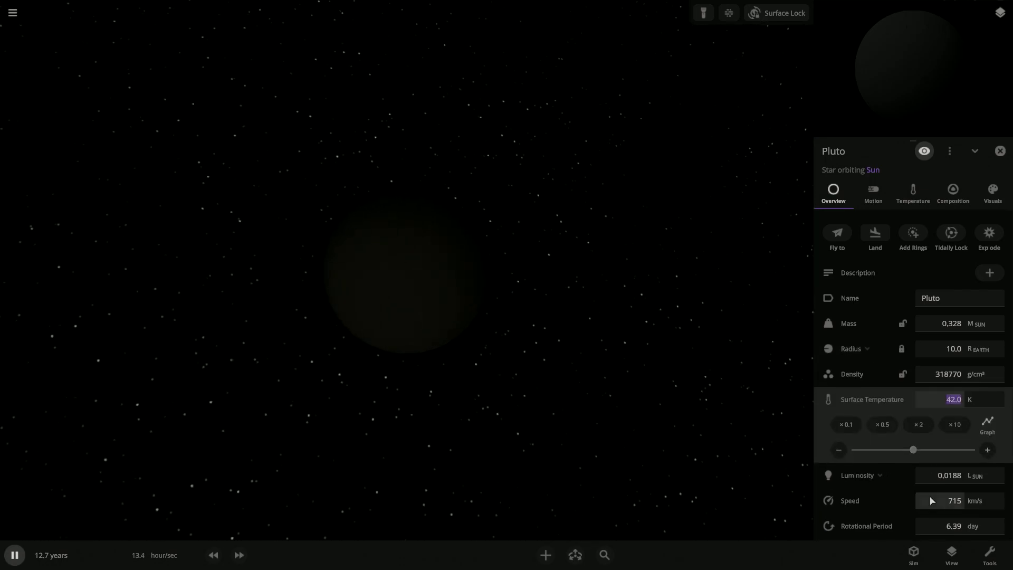
type("5500\\")
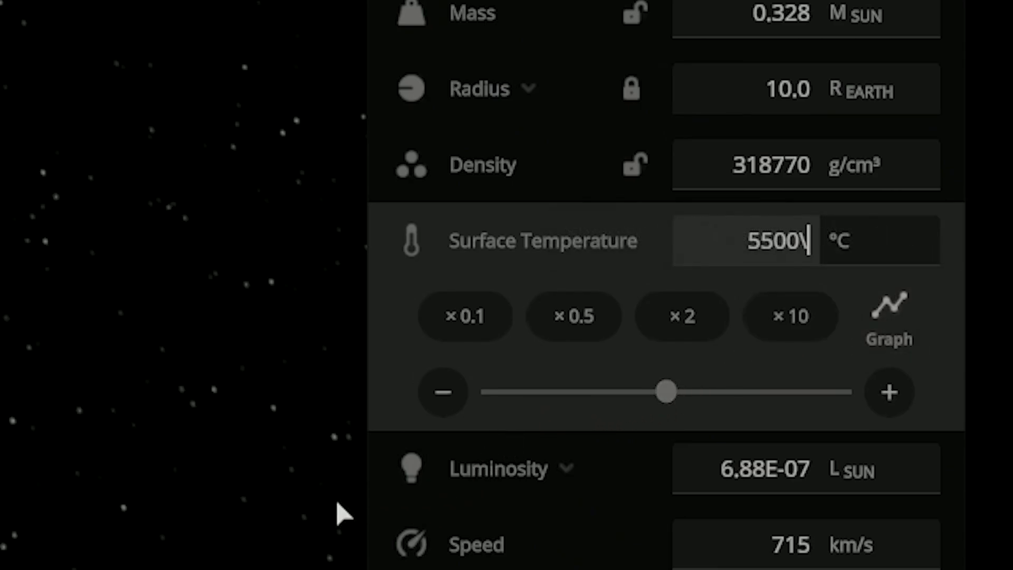
key("Return")
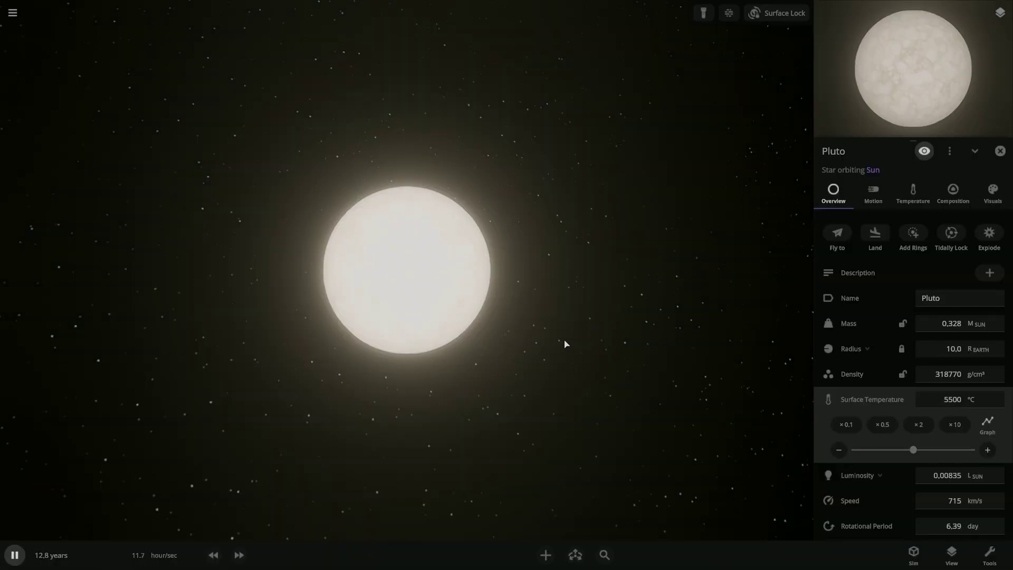
Examine Pluto from several angles, pause the simulation and survey the inner planets' orbits around the Sun.
left_click_drag(274, 454, 414, 402)
scroll(414, 402, "down", 3)
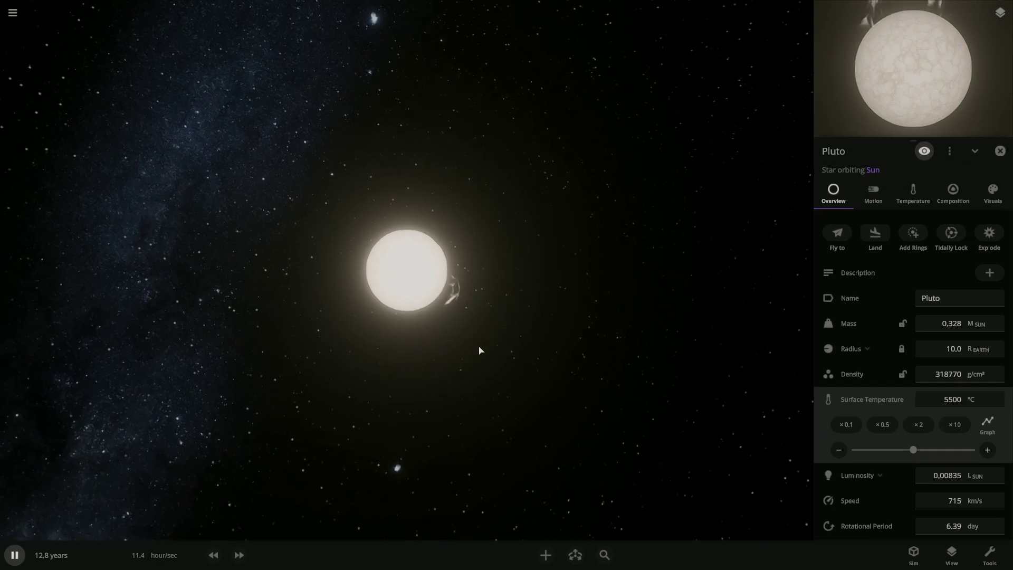
scroll(506, 352, "up", 4)
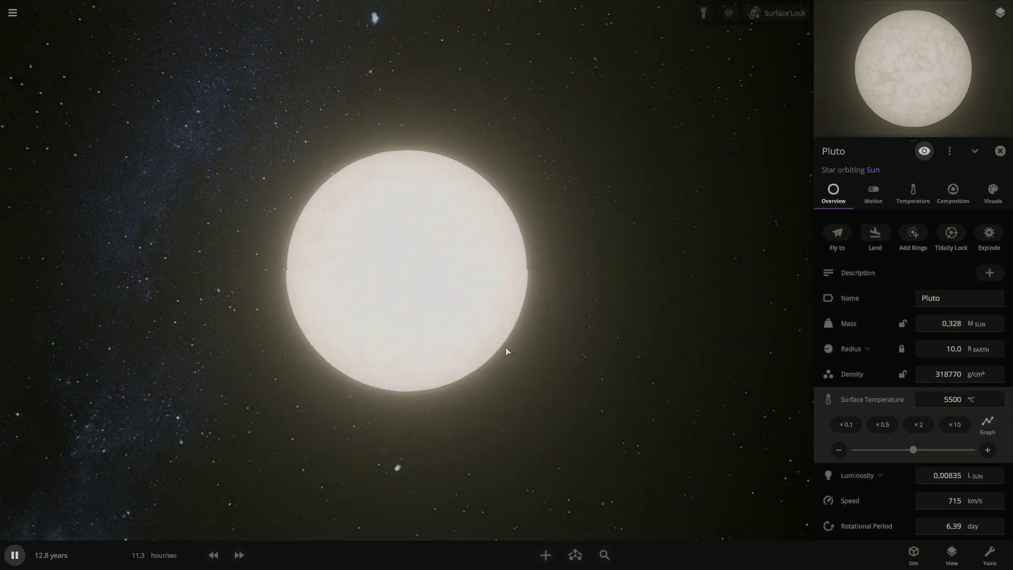
left_click_drag(578, 330, 420, 345)
scroll(421, 344, "down", 4)
scroll(421, 329, "down", 4)
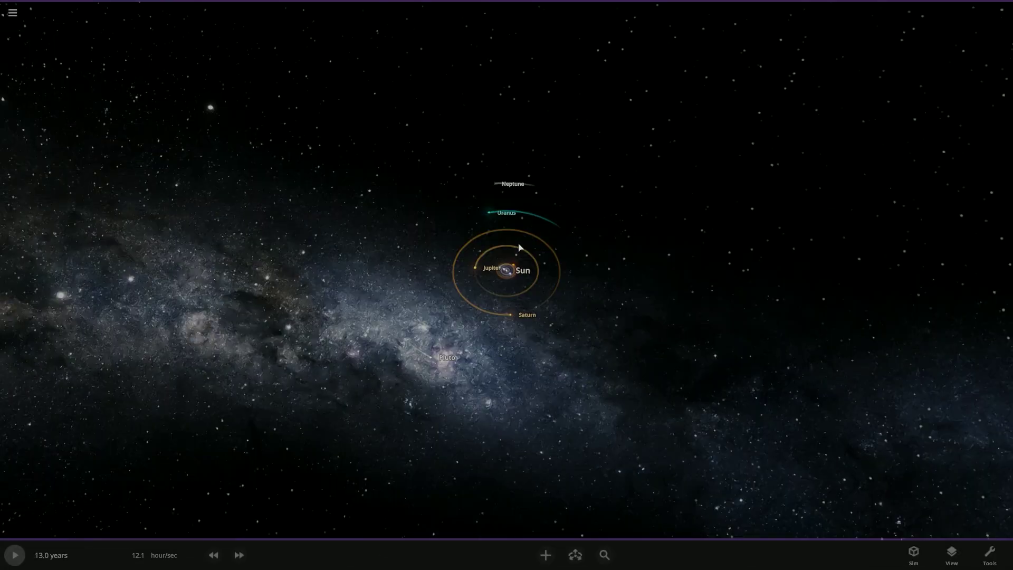
scroll(527, 289, "up", 2)
scroll(529, 289, "up", 10)
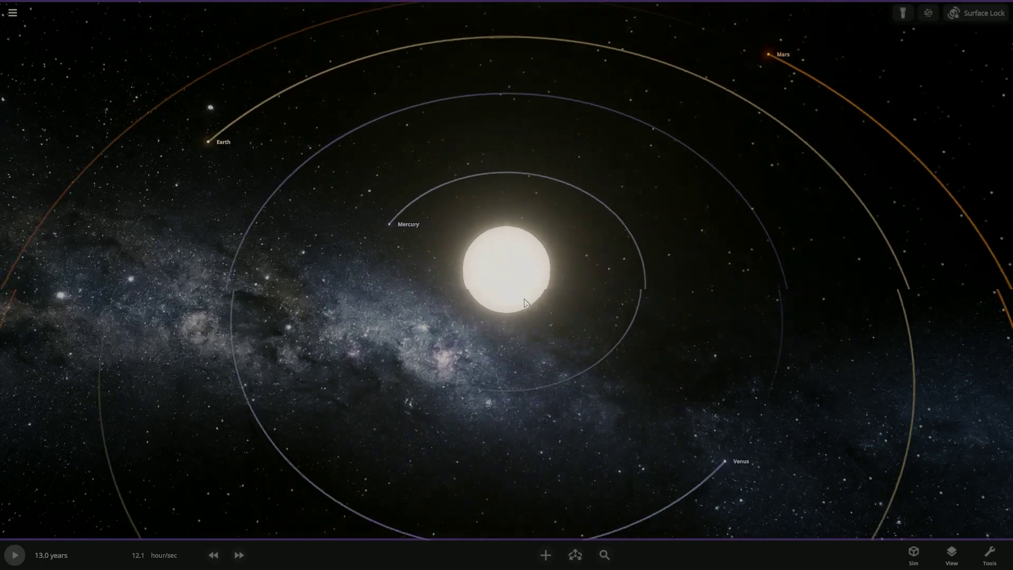
scroll(535, 291, "down", 5)
scroll(483, 286, "up", 5)
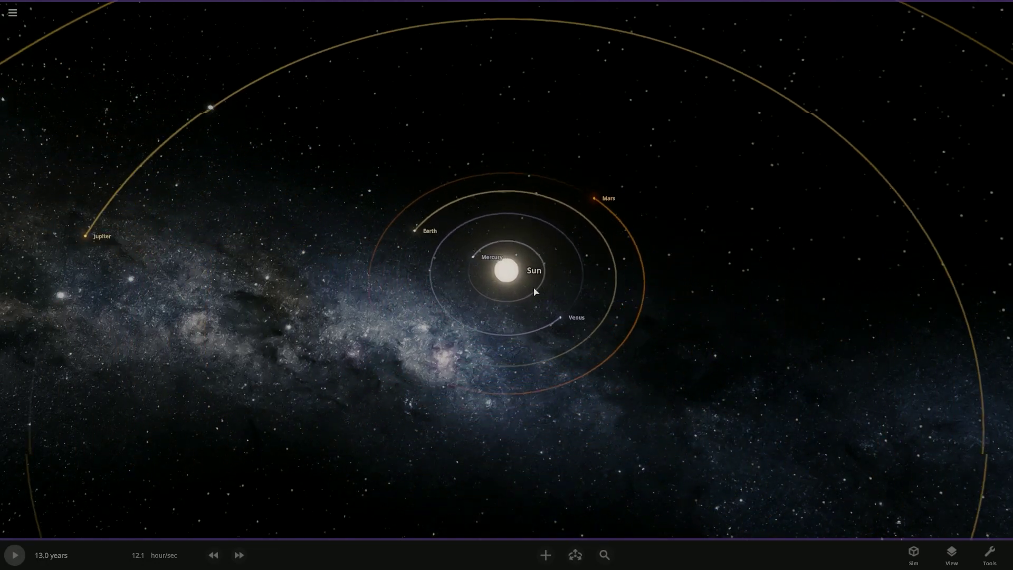
Select Mercury and recolour its heat glow to a dark reddish brown (#6D3012).
double_click(466, 255)
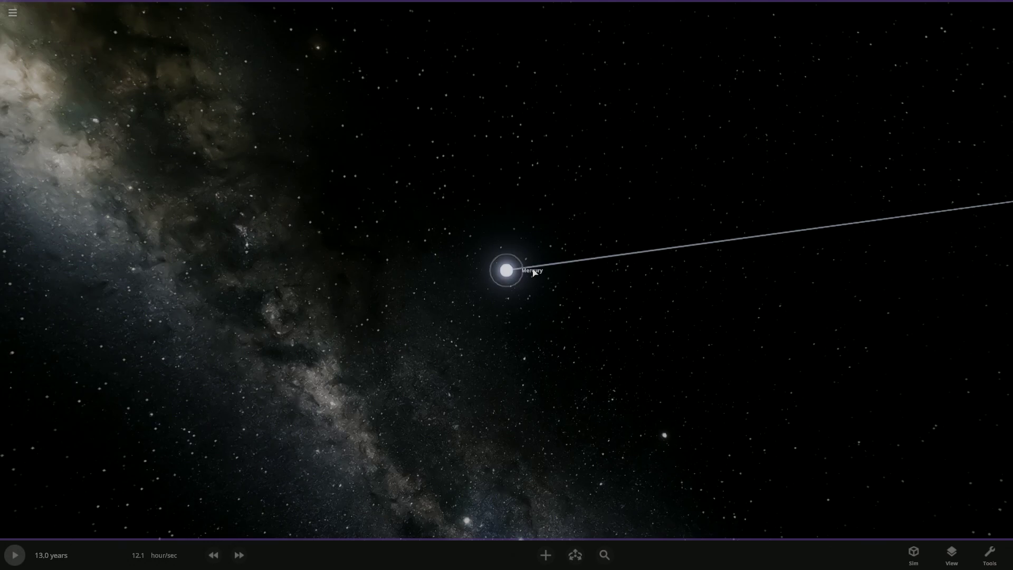
left_click(532, 272)
left_click(991, 192)
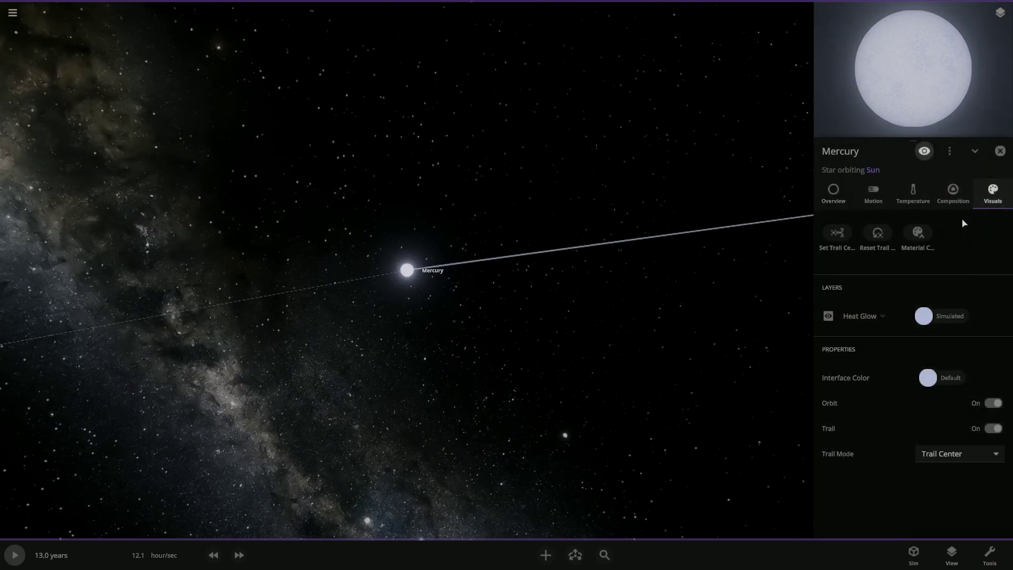
left_click(888, 315)
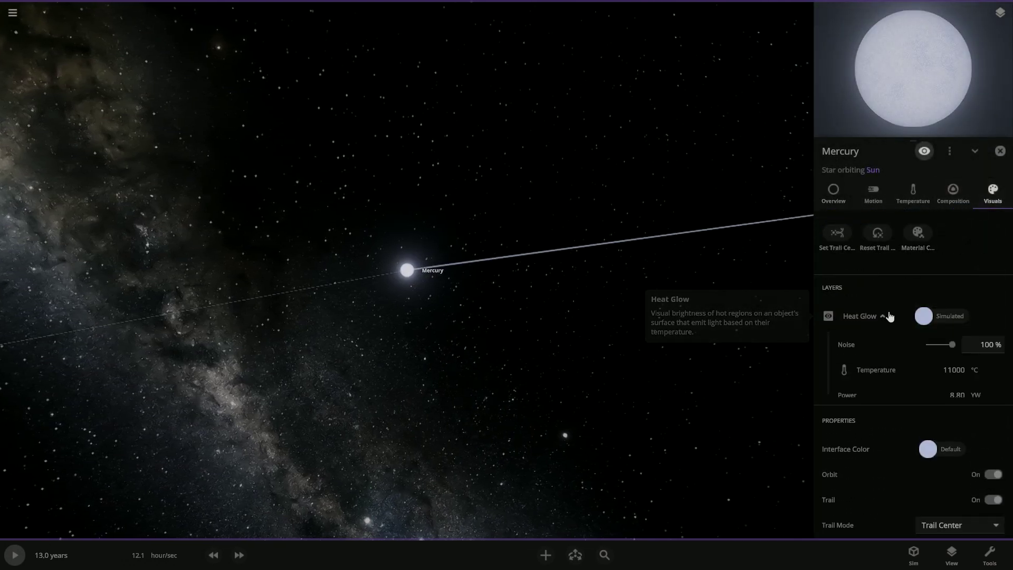
left_click(924, 316)
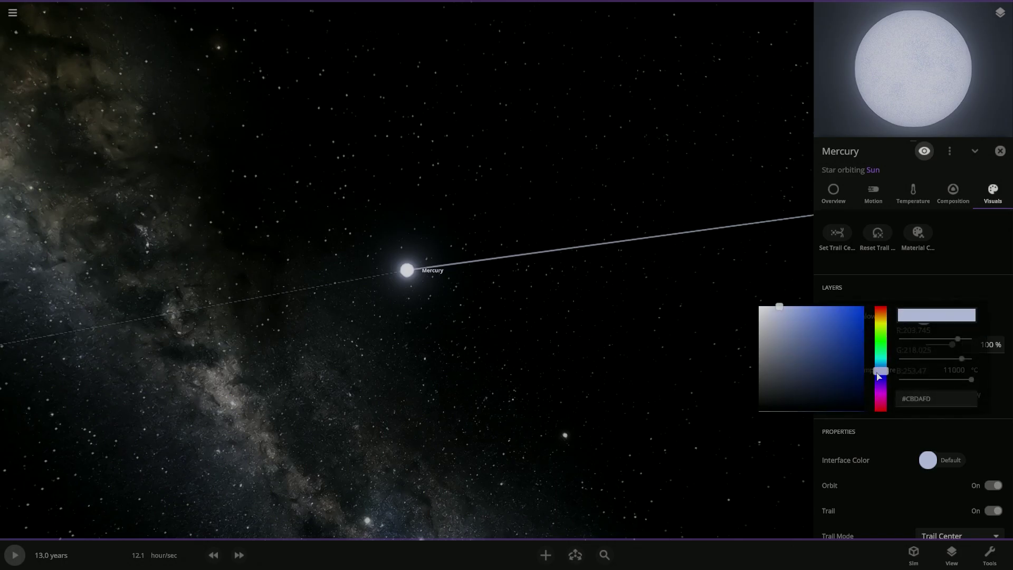
left_click_drag(878, 375, 886, 312)
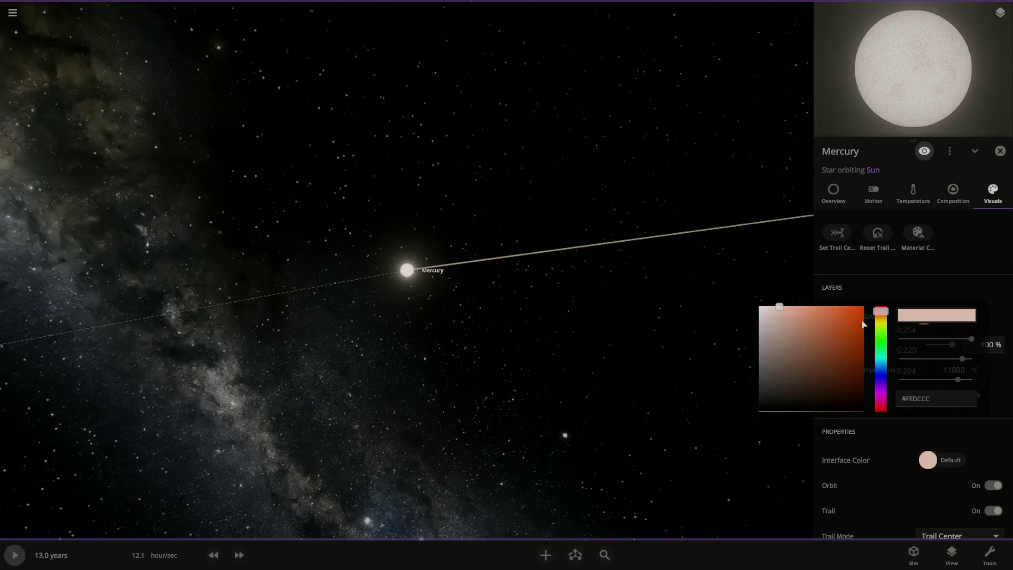
left_click(780, 300)
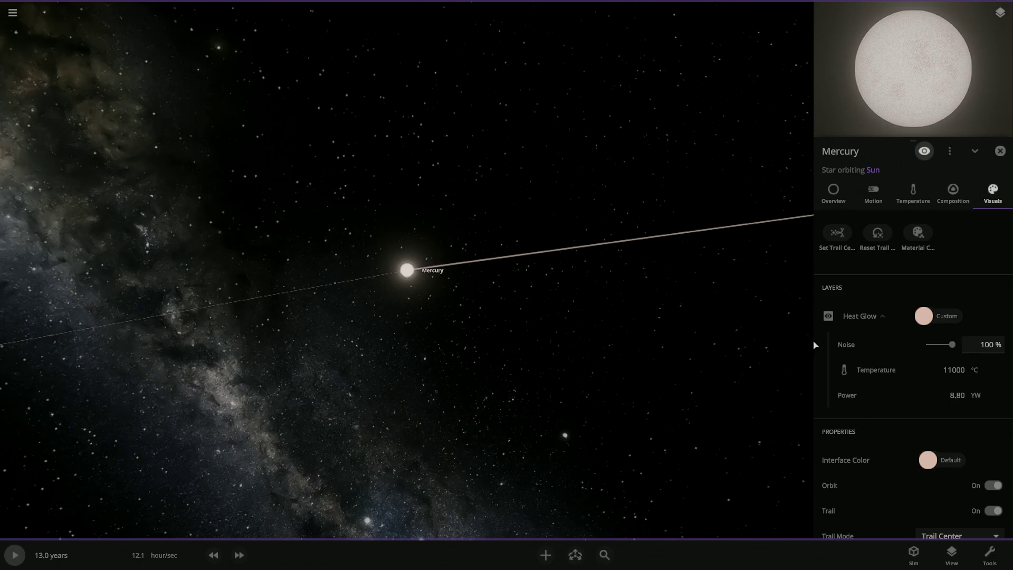
left_click(920, 316)
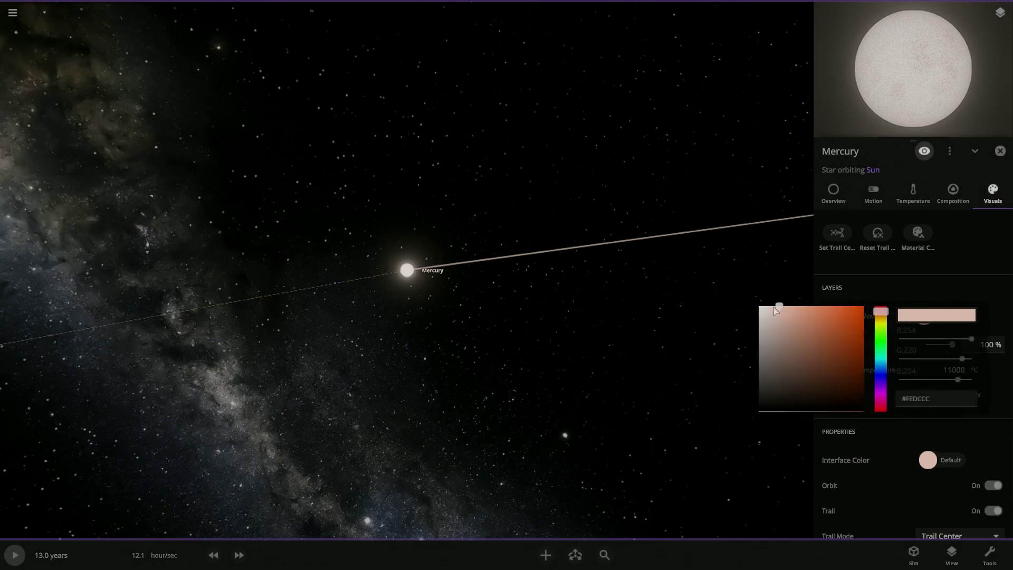
left_click_drag(778, 307, 851, 365)
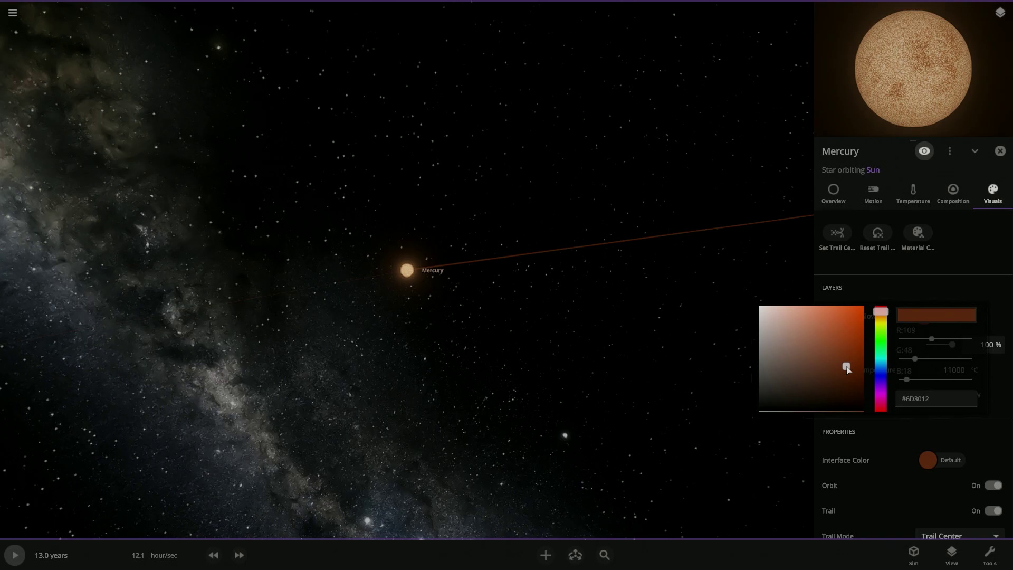
left_click(596, 354)
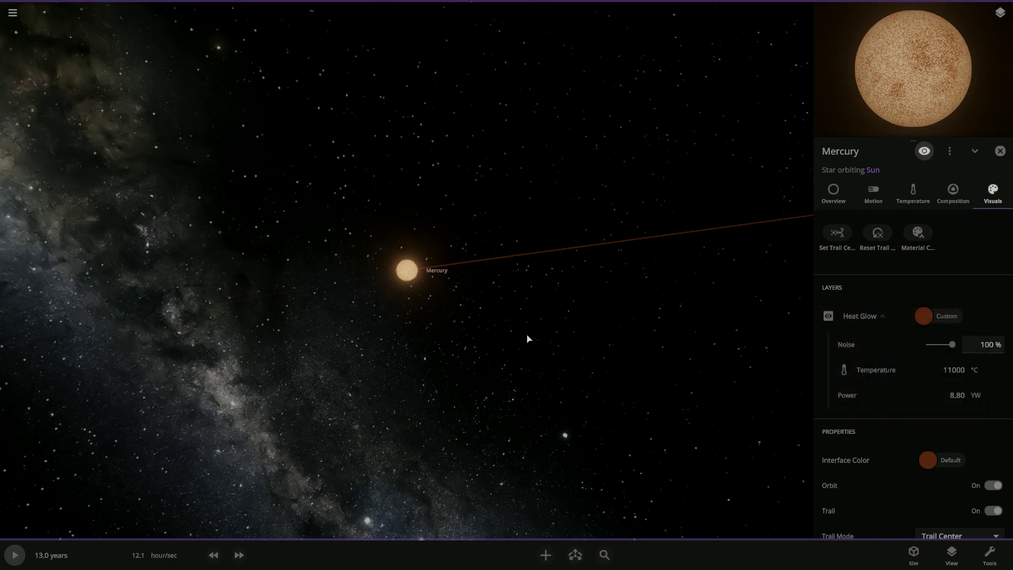
Select Venus and change its heat glow to a saturated yellow.
scroll(527, 339, "up", 5)
scroll(534, 344, "down", 3)
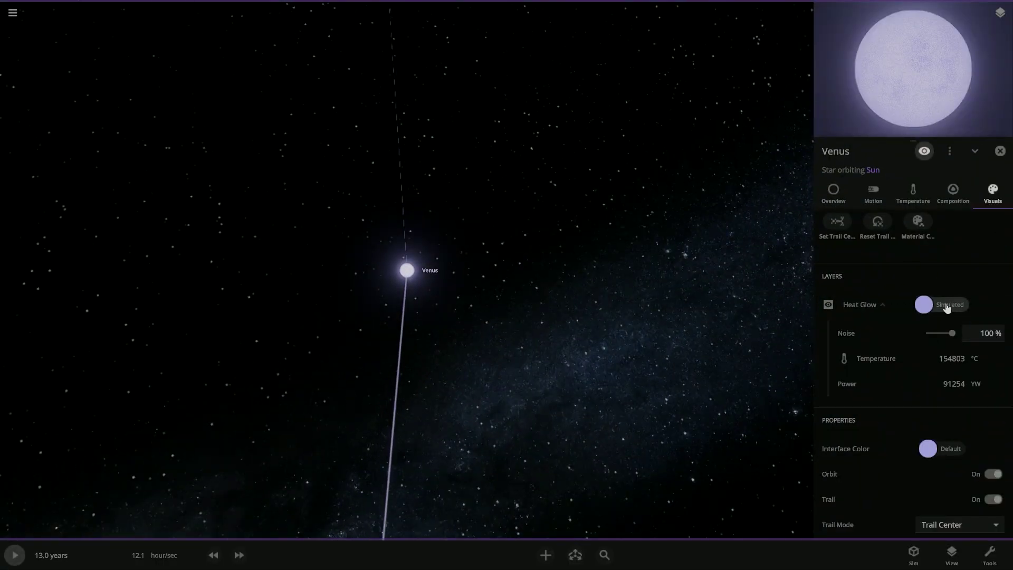
left_click(944, 309)
left_click_drag(881, 365, 881, 318)
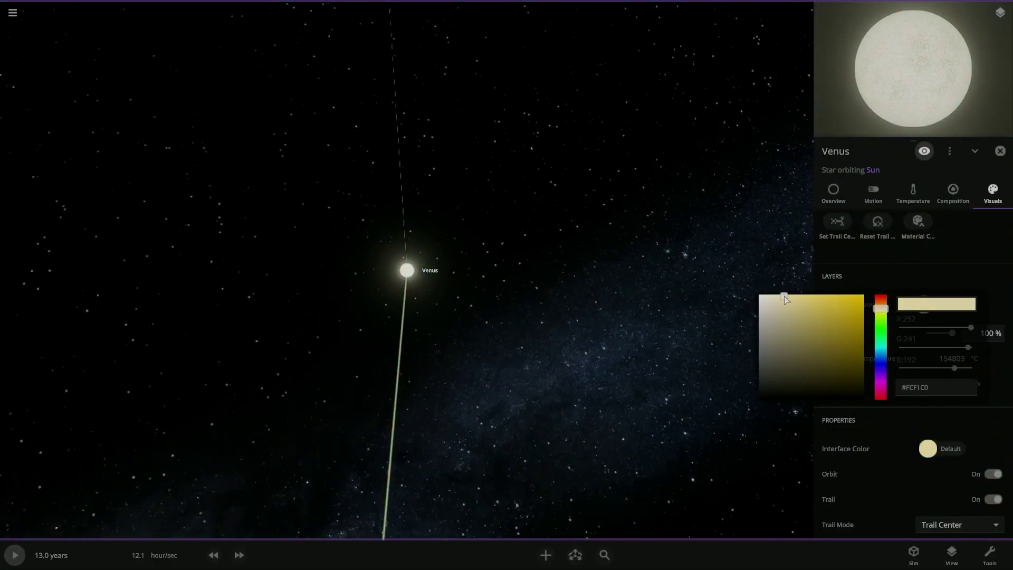
left_click_drag(784, 299, 834, 294)
left_click(644, 281)
Select Earth and change its heat glow to a vivid, fully saturated green.
left_click_drag(548, 430, 380, 411)
scroll(624, 248, "up", 5)
scroll(615, 264, "down", 2)
scroll(380, 411, "down", 3)
scroll(380, 411, "down", 10)
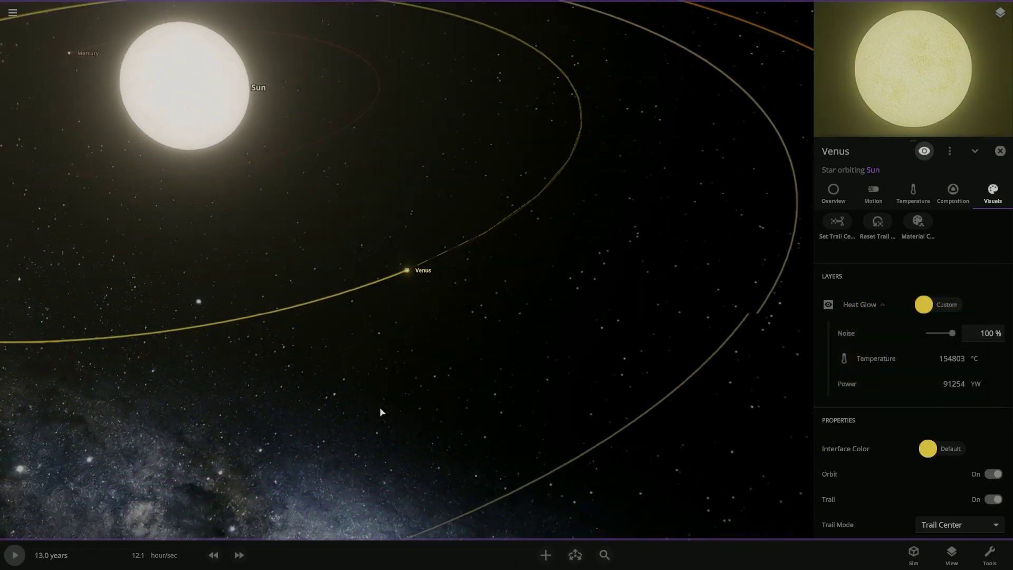
scroll(382, 411, "down", 5)
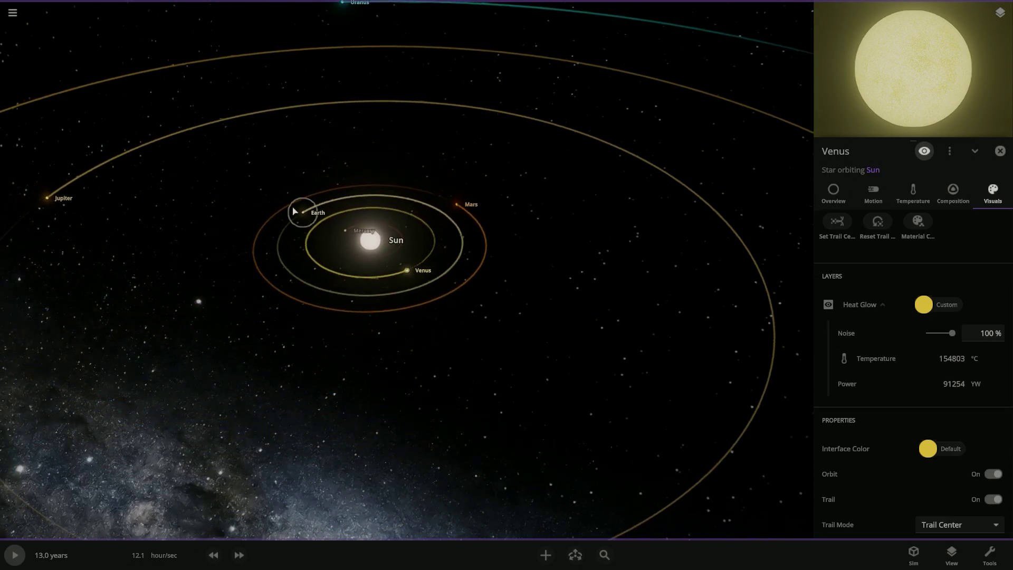
double_click(302, 213)
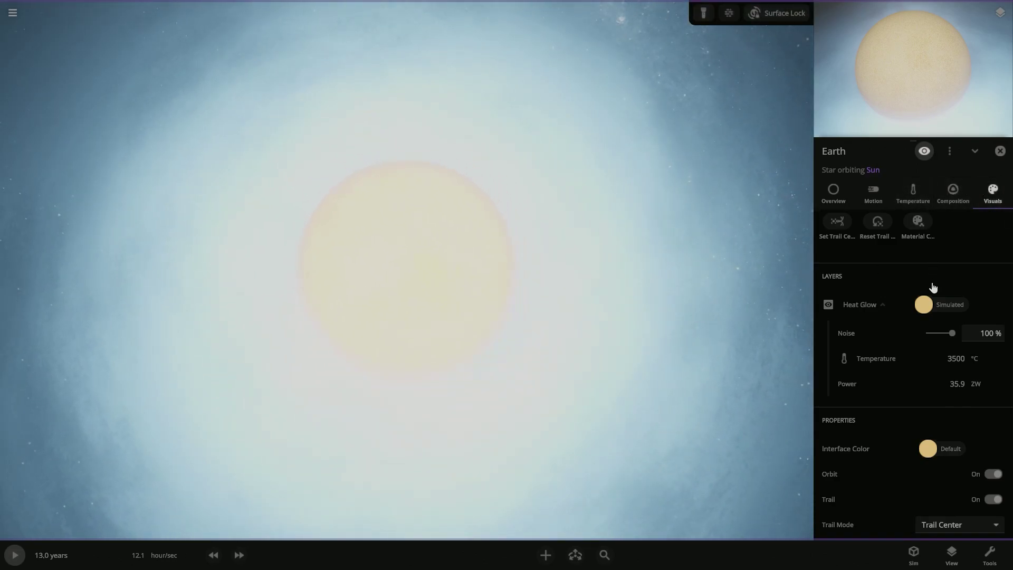
left_click(923, 304)
left_click_drag(887, 305, 886, 330)
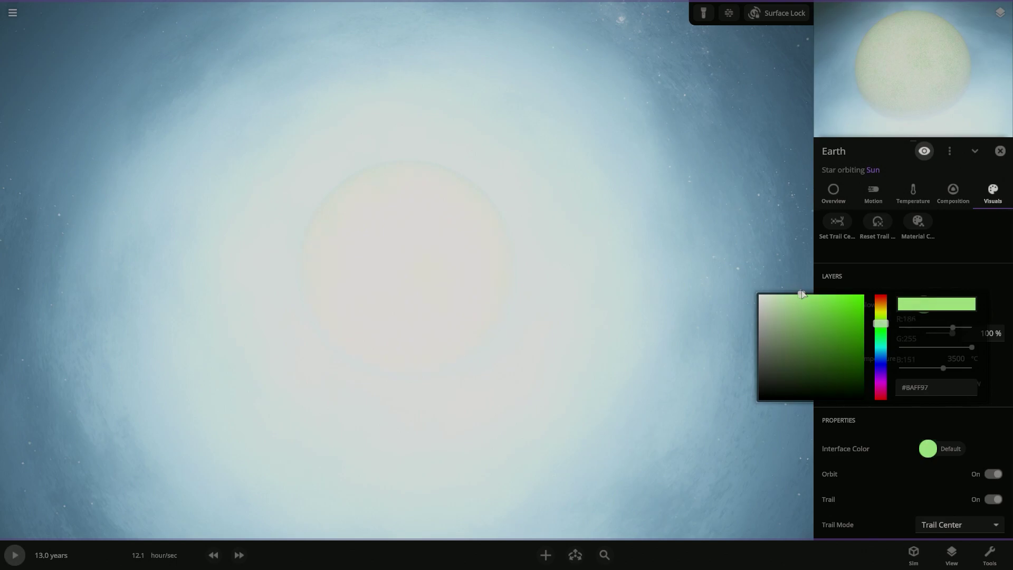
left_click(652, 371)
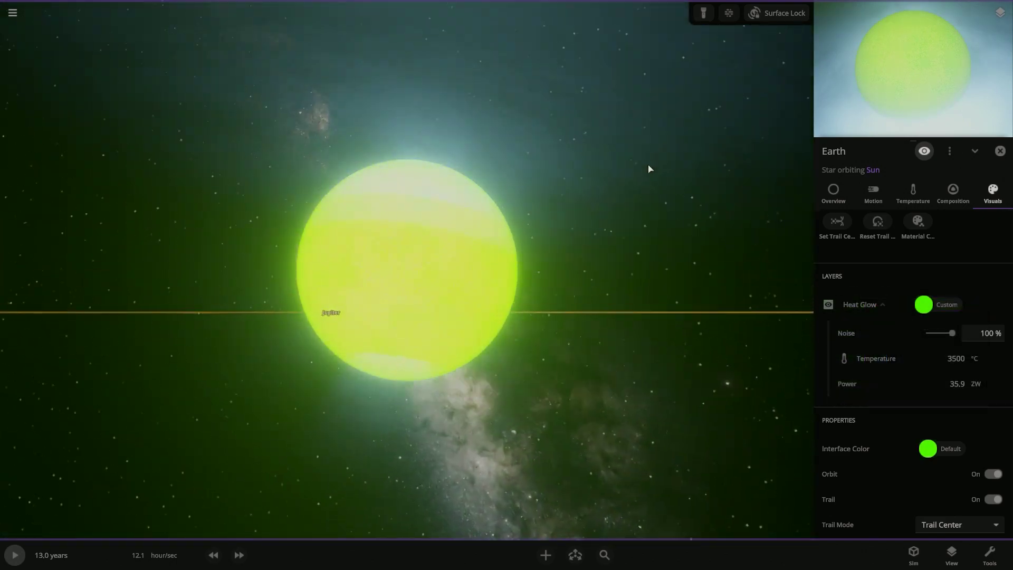
Select Mars and change its heat glow to an orange-tinted red (#FF2109).
left_click_drag(648, 165, 483, 369)
scroll(482, 369, "down", 10)
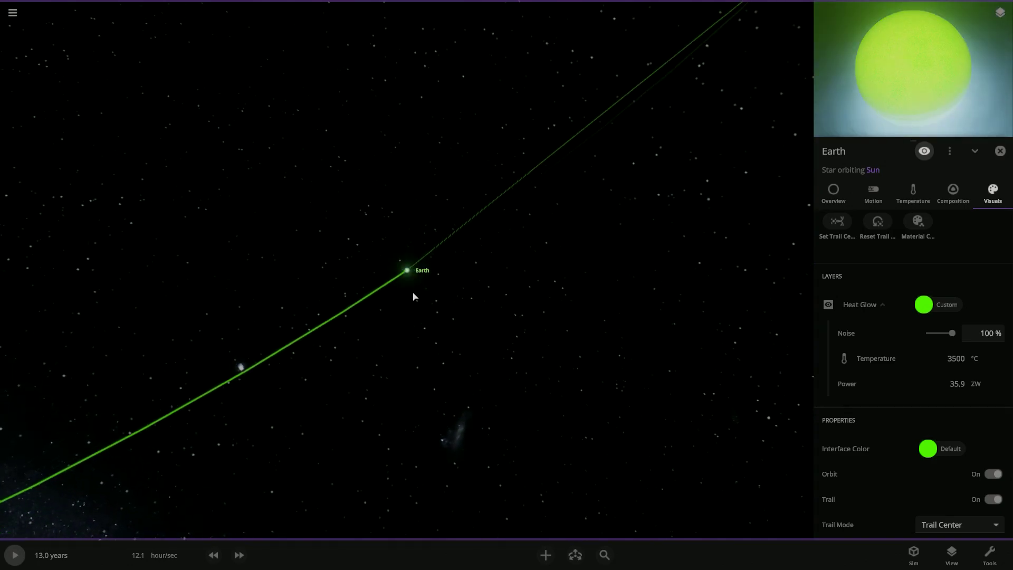
scroll(414, 296, "down", 5)
left_click(294, 244)
double_click(295, 245)
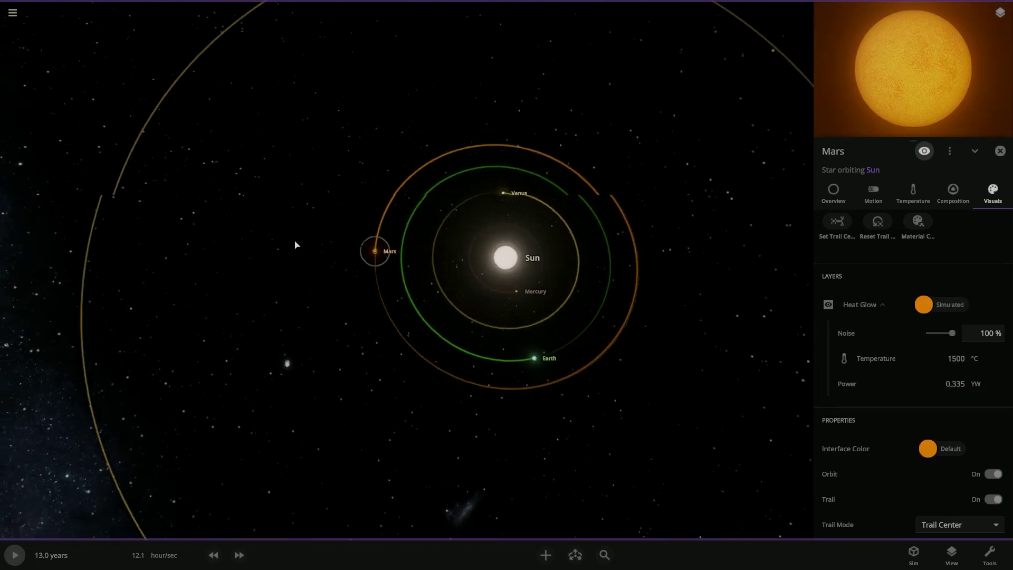
scroll(669, 328, "down", 2)
left_click(934, 306)
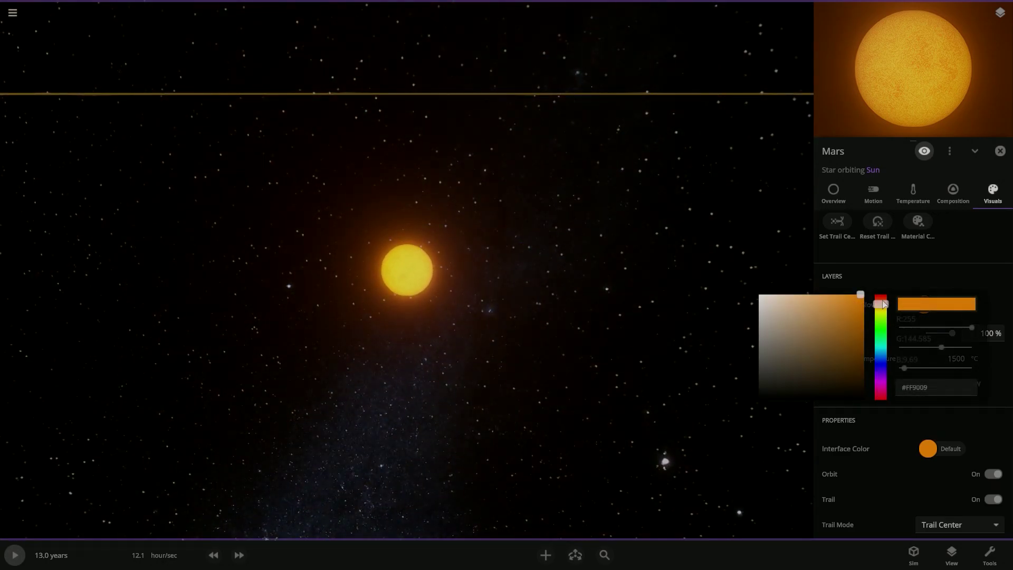
mouse_move(884, 304)
left_mouse_down()
mouse_move(894, 284)
mouse_move(881, 301)
left_mouse_up()
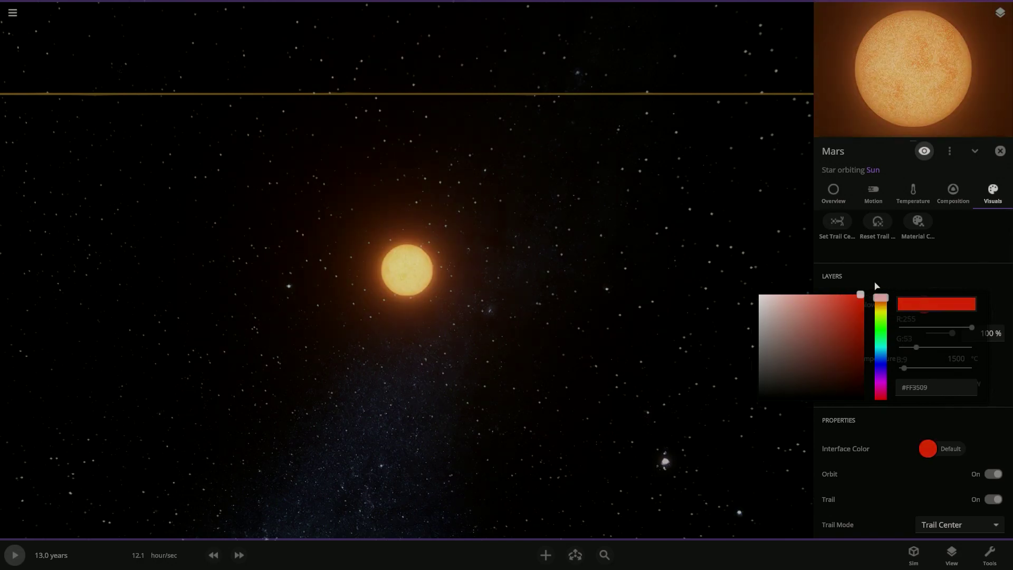
left_click_drag(878, 300, 903, 296)
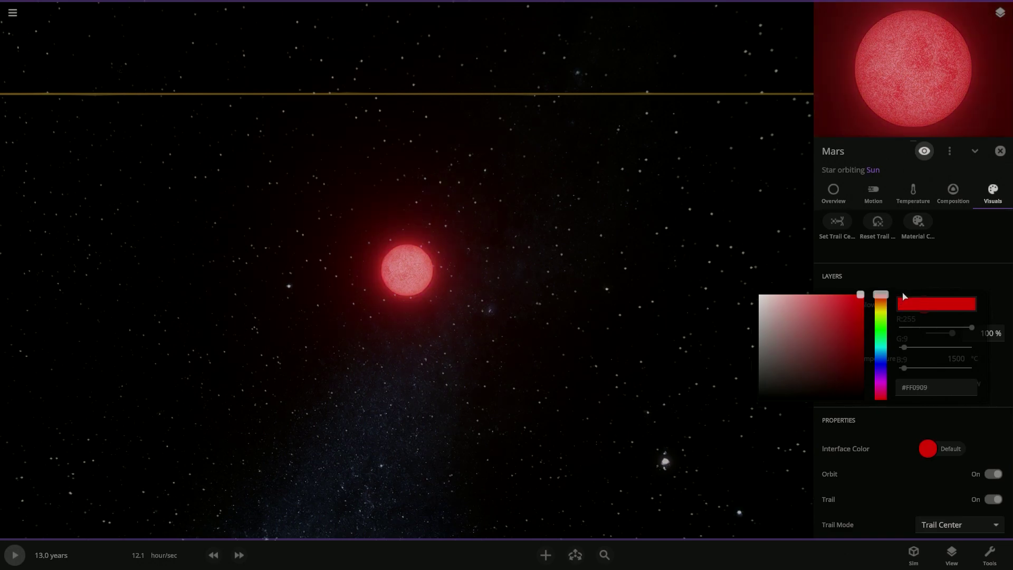
left_click_drag(903, 297, 905, 300)
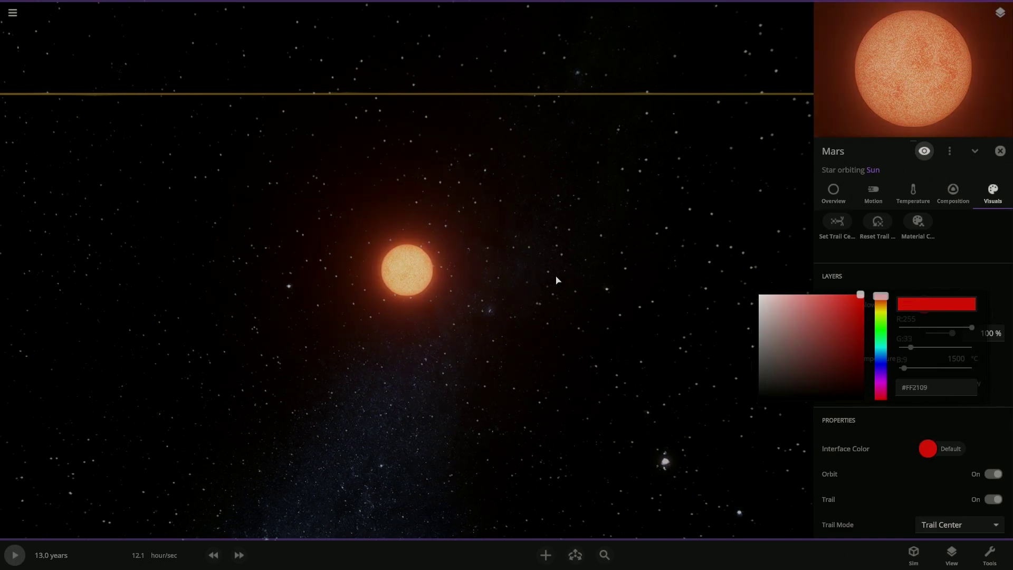
left_click(596, 286)
Inspect Mars up close and shift its heat glow hue to a pure red.
left_click_drag(596, 286, 252, 246)
scroll(253, 247, "up", 3)
scroll(253, 246, "up", 5)
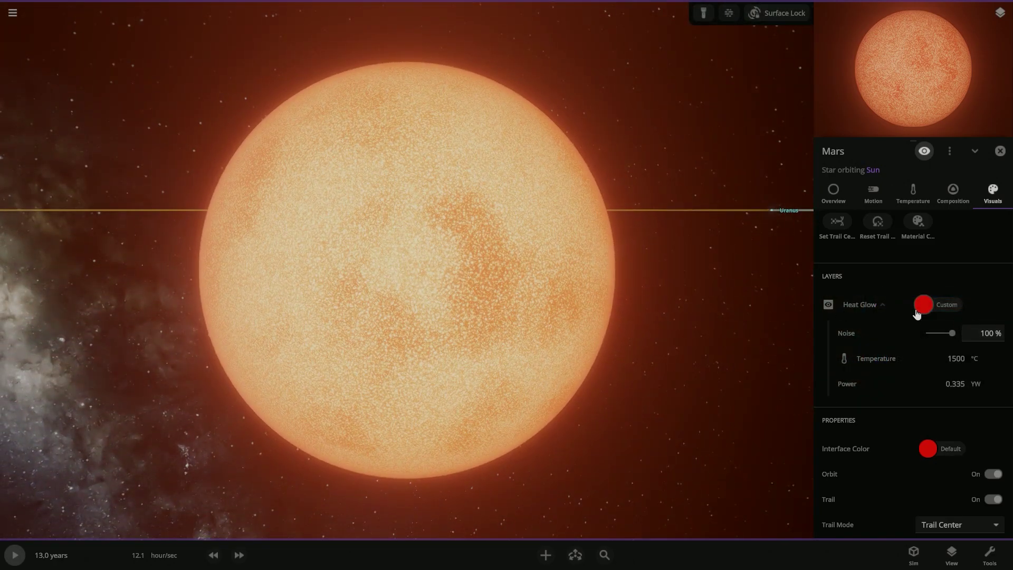
left_click(932, 307)
left_click(913, 291)
left_click(922, 315)
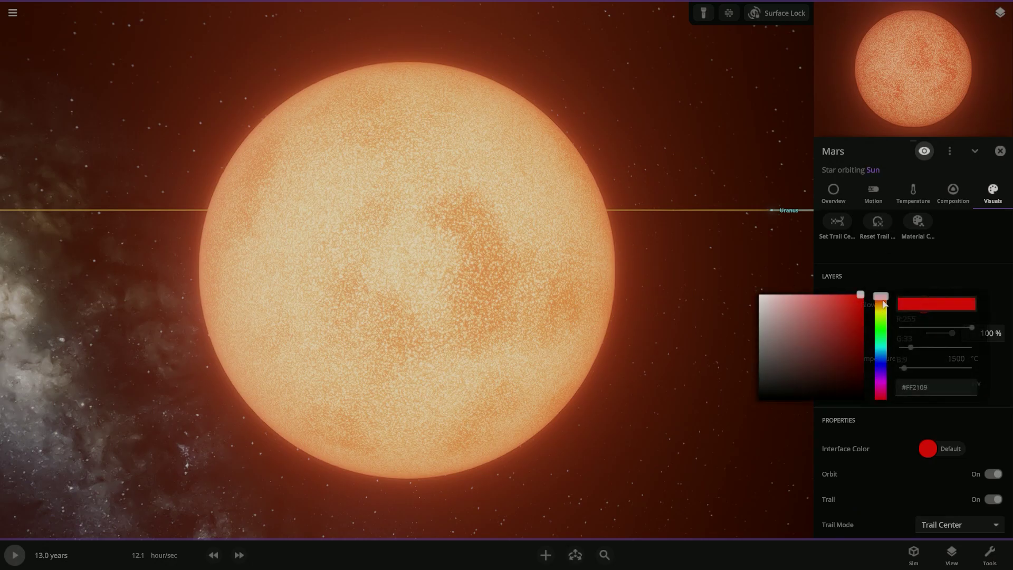
left_click(881, 295)
left_click(703, 289)
Select Jupiter and open its heat glow colour for editing.
scroll(664, 348, "down", 10)
scroll(612, 327, "down", 3)
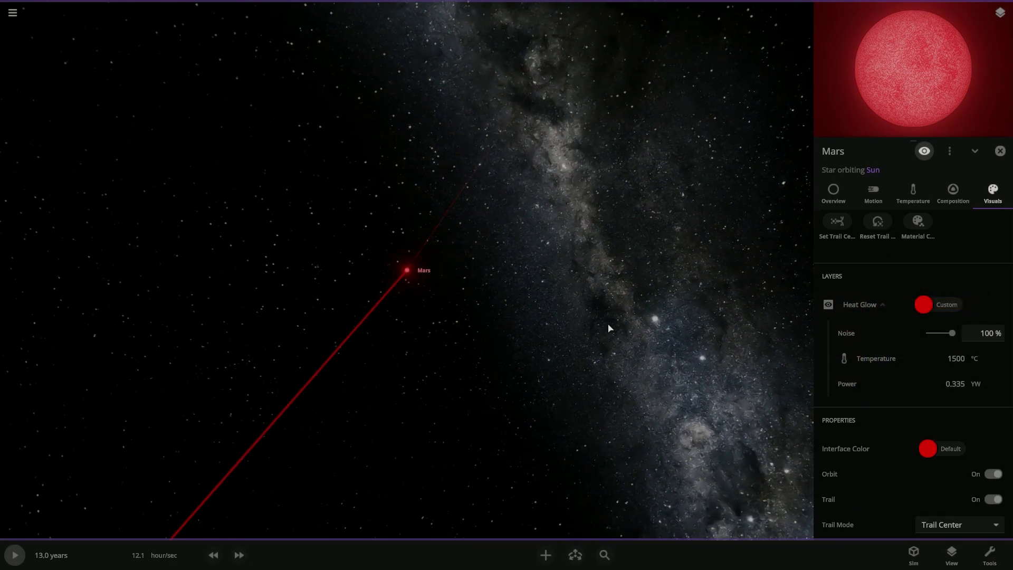
scroll(635, 323, "down", 5)
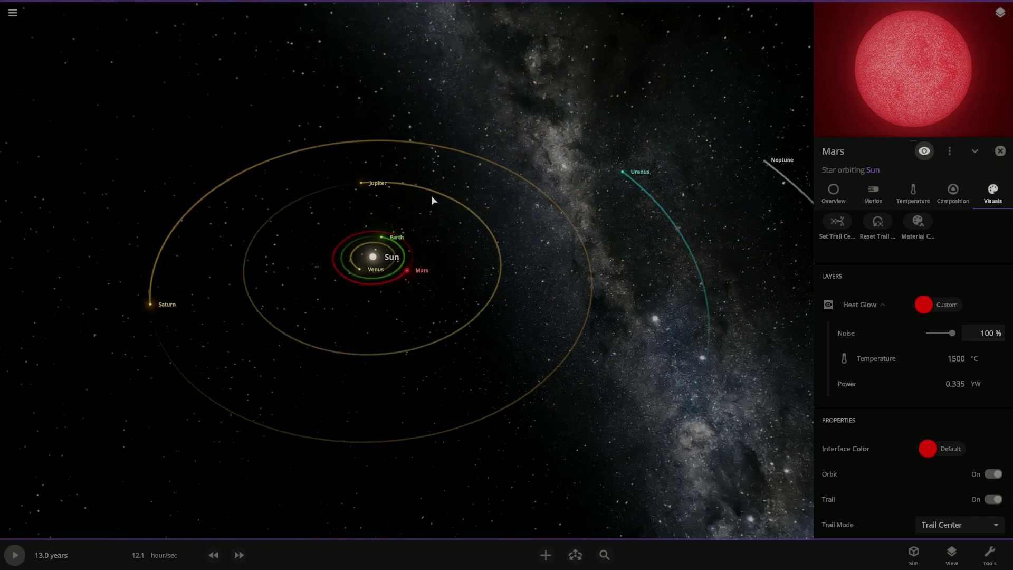
double_click(367, 189)
left_click(923, 304)
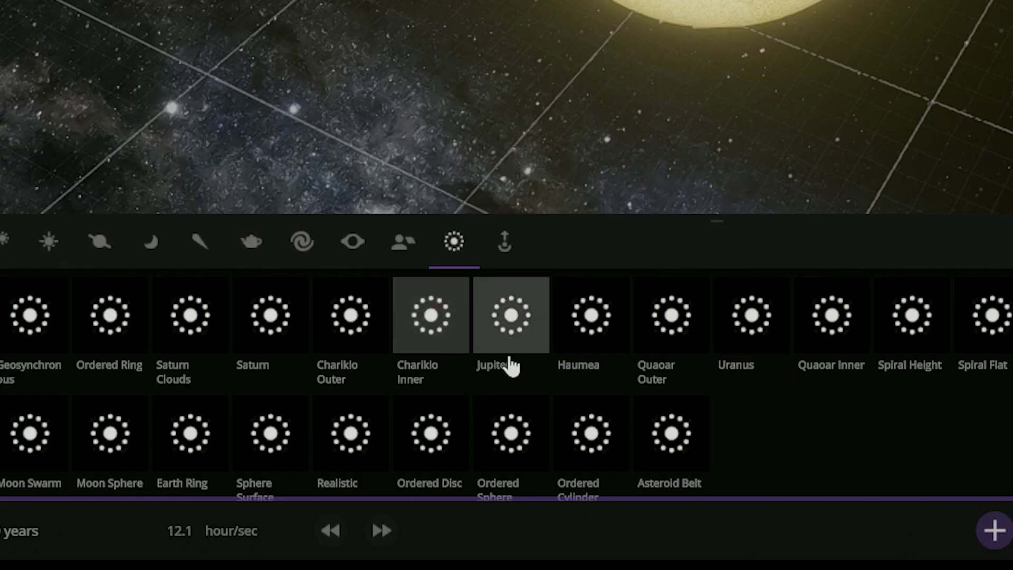
Add a ring to Jupiter using the Jupiter ring preset.
left_click(514, 345)
scroll(572, 309, "down", 5)
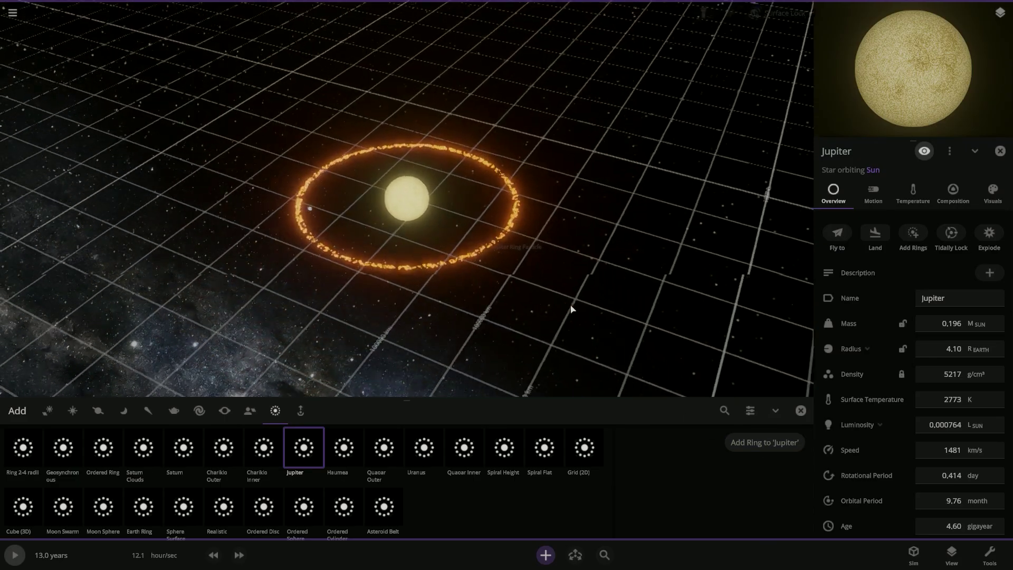
left_click_drag(571, 309, 508, 302)
left_click(798, 412)
left_click(479, 306)
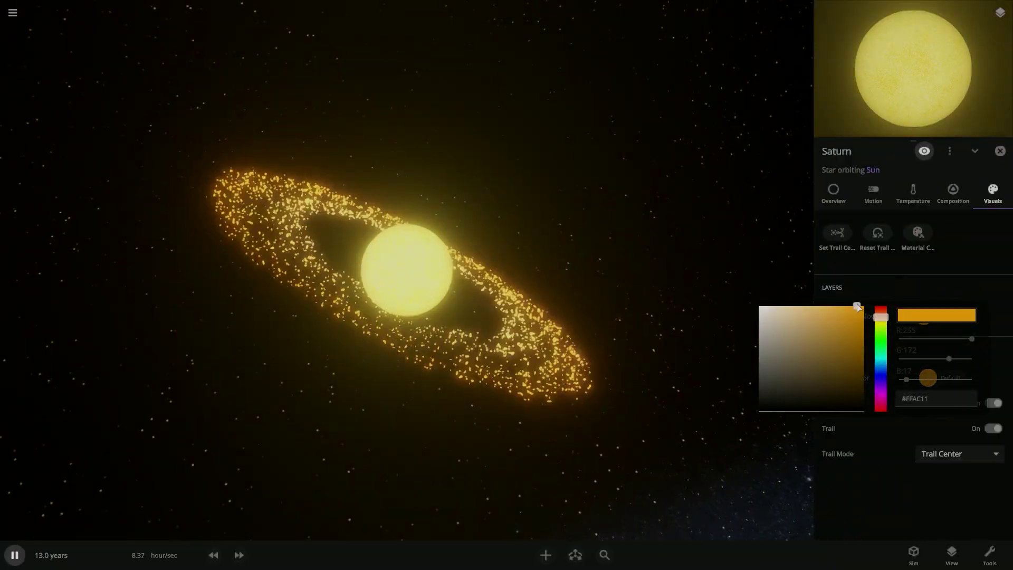
Apply orange #FFAC11 as Saturn's heat glow colour and inspect the star and its rings.
left_click(698, 283)
left_click_drag(698, 283, 300, 308)
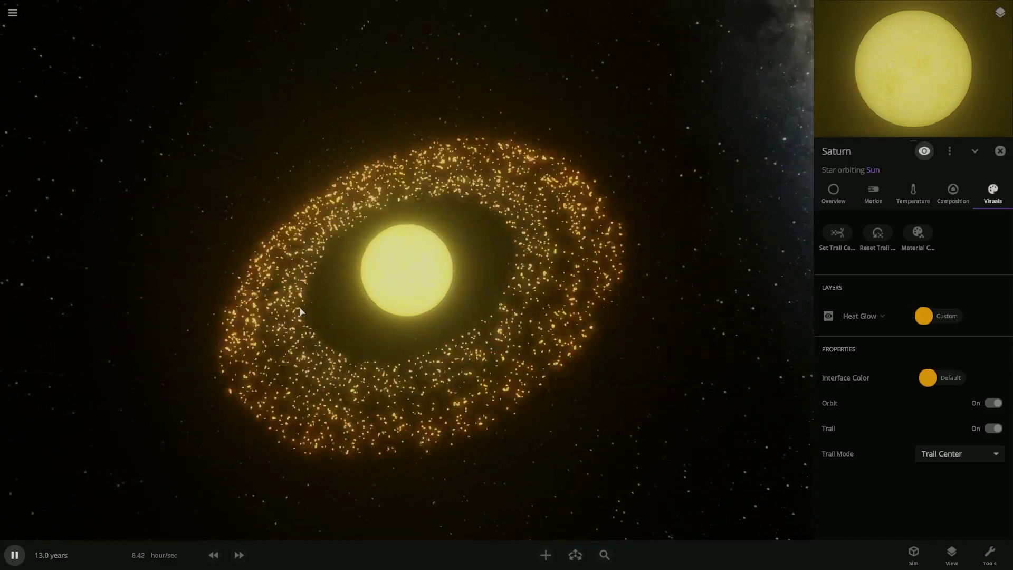
scroll(317, 175, "down", 3)
scroll(346, 273, "up", 5)
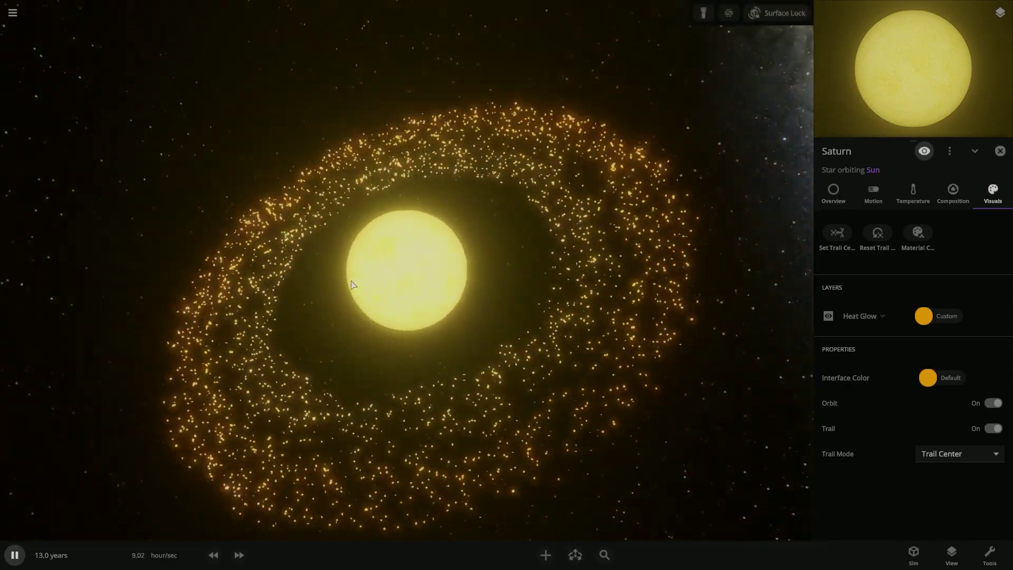
Focus on Uranus and add a ring to it.
scroll(352, 283, "down", 6)
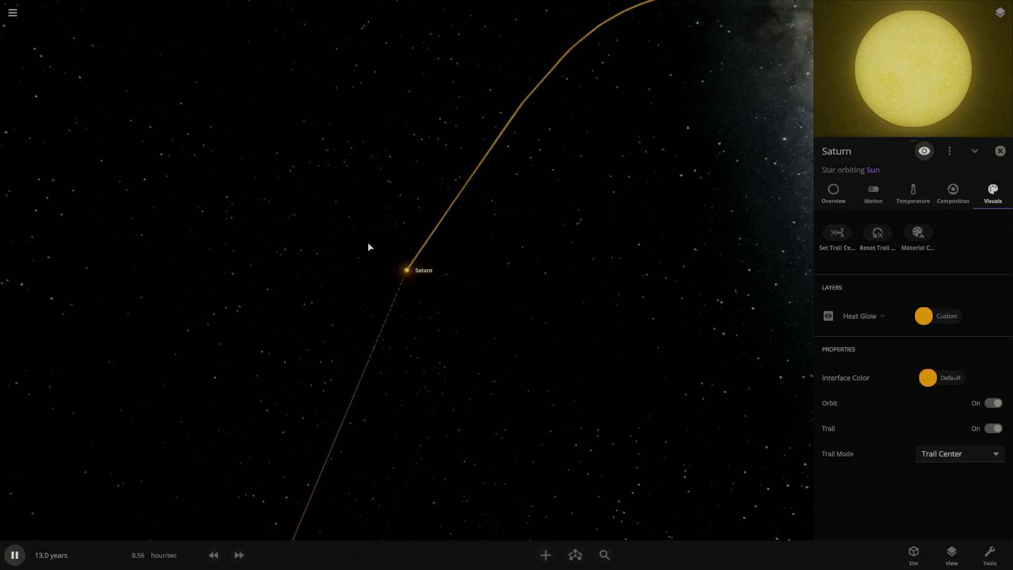
scroll(368, 251, "down", 5)
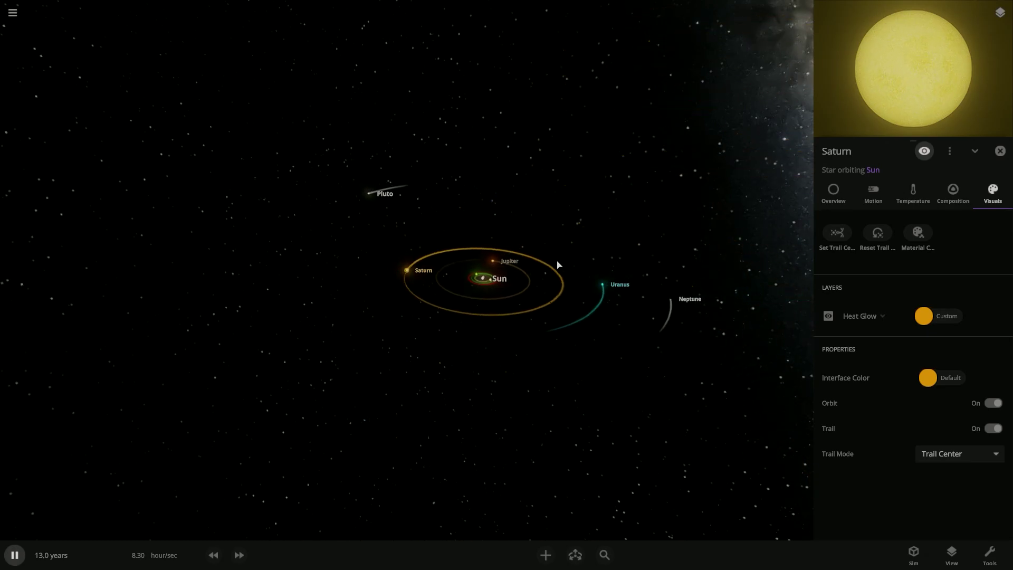
double_click(601, 290)
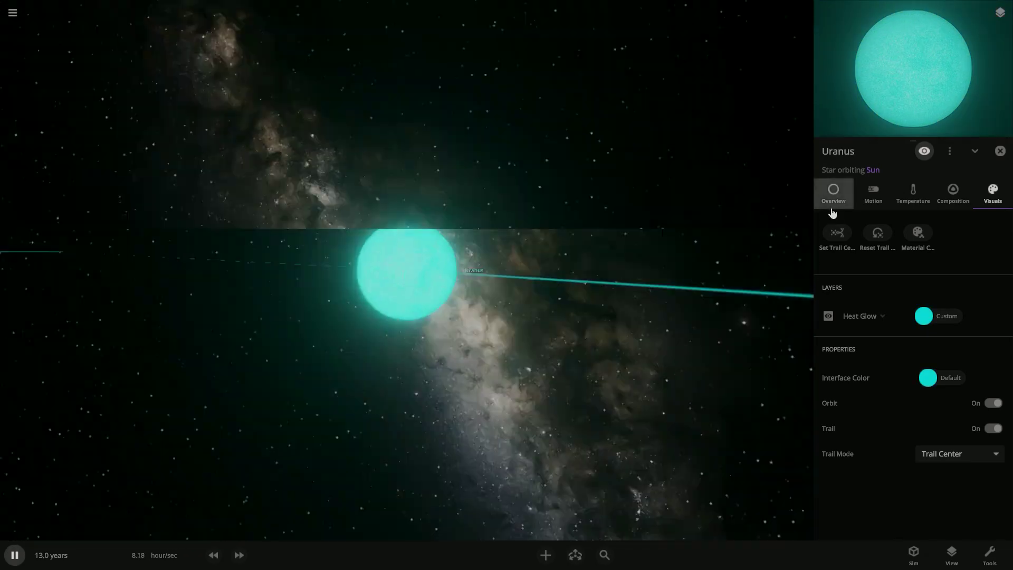
left_click(832, 207)
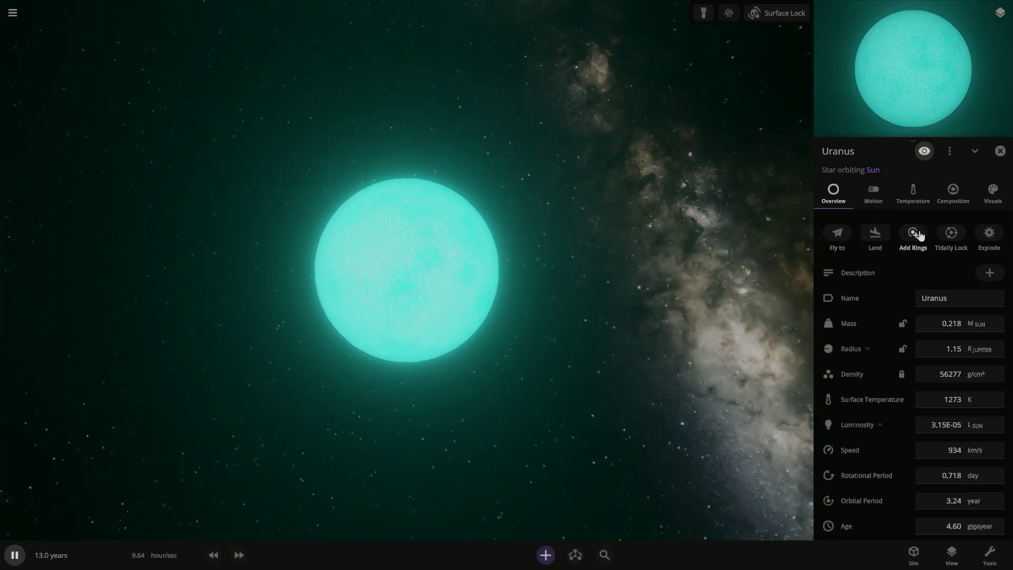
left_click(918, 235)
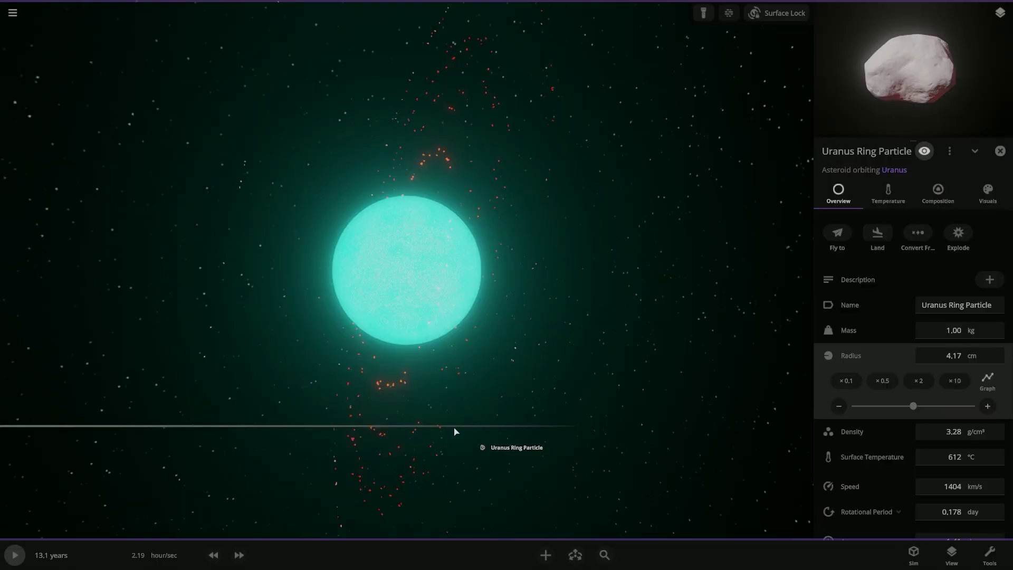
Set Neptune's heat glow to the custom blue-violet colour #1200FF.
scroll(488, 381, "down", 10)
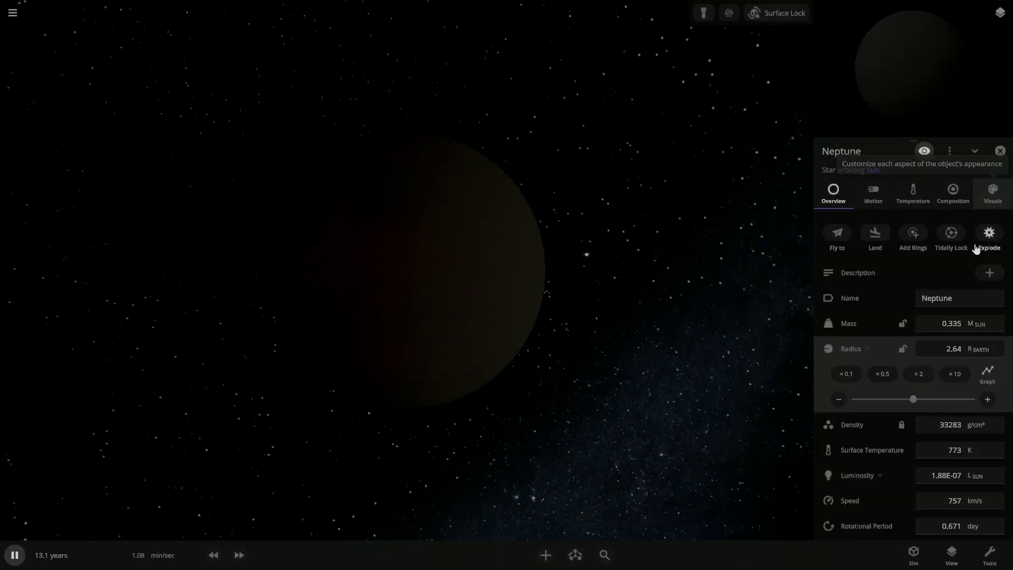
left_click(992, 196)
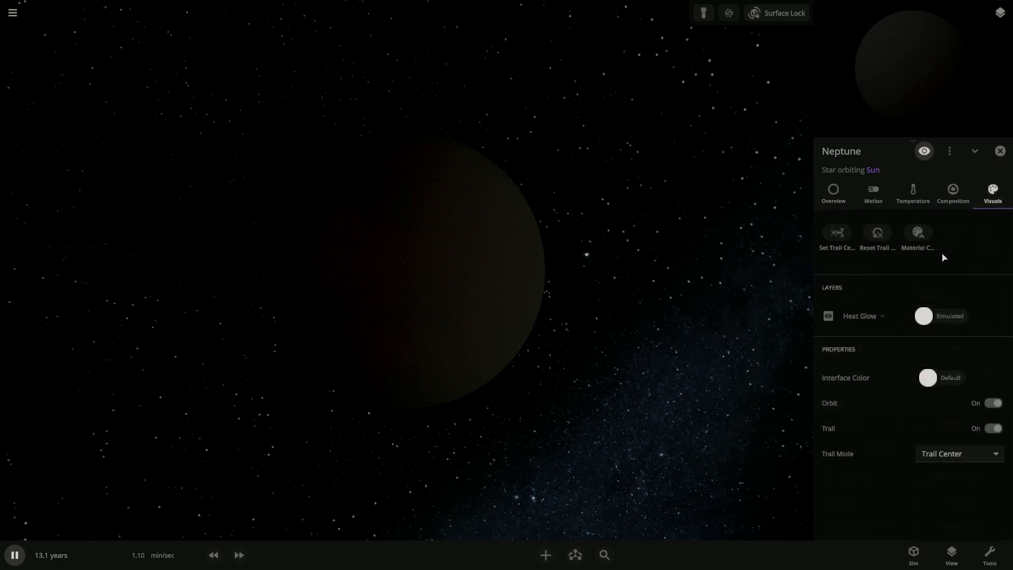
left_click(924, 316)
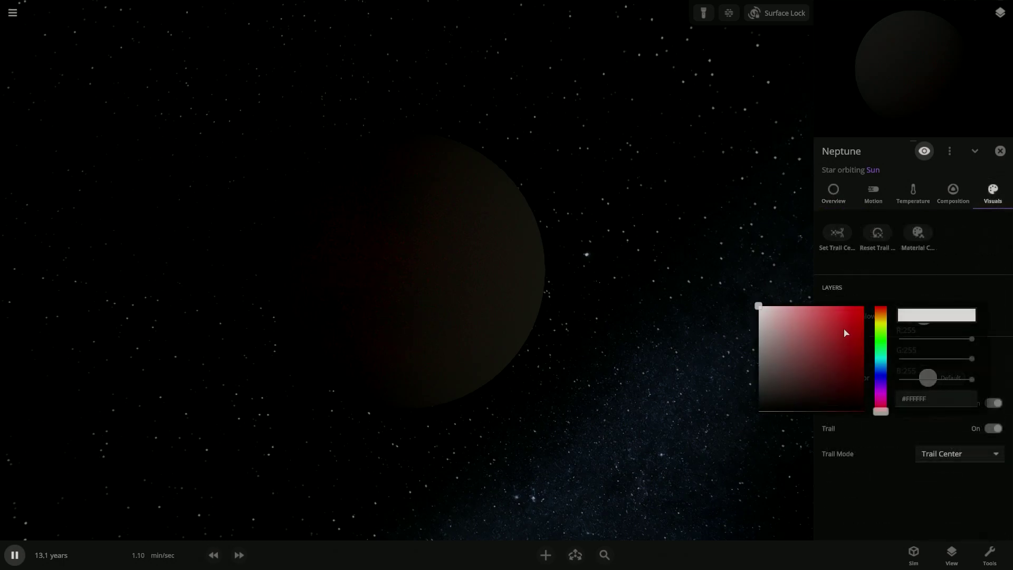
left_click(884, 410)
mouse_move(888, 383)
left_mouse_down()
mouse_move(891, 368)
mouse_move(891, 379)
left_mouse_up()
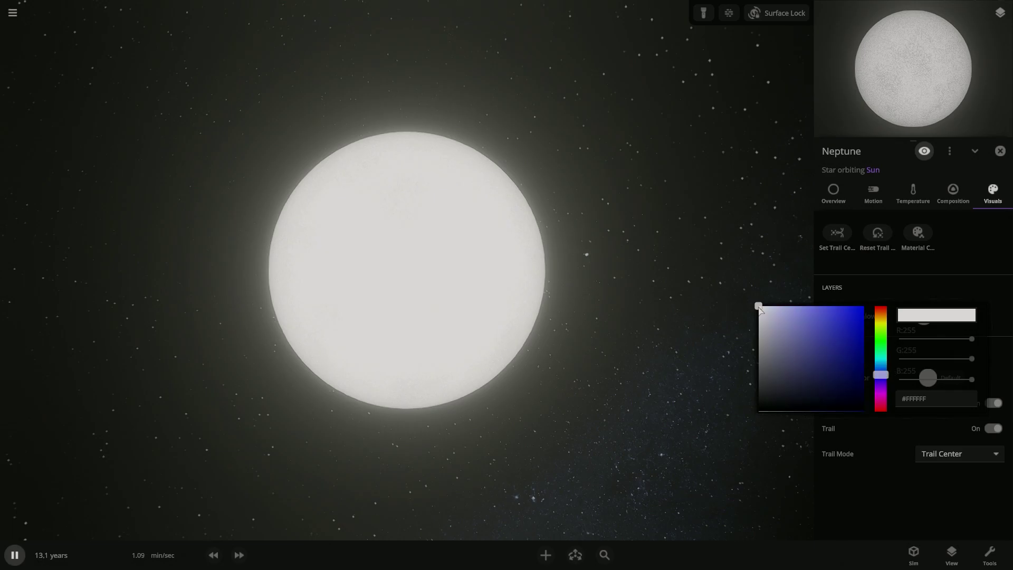
left_click_drag(789, 308, 895, 299)
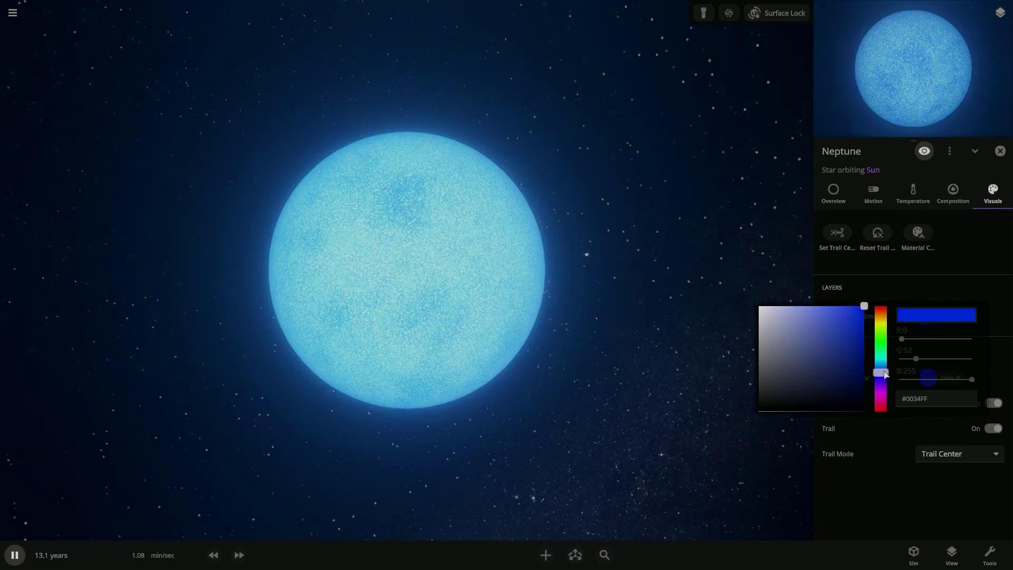
left_click_drag(884, 378, 885, 382)
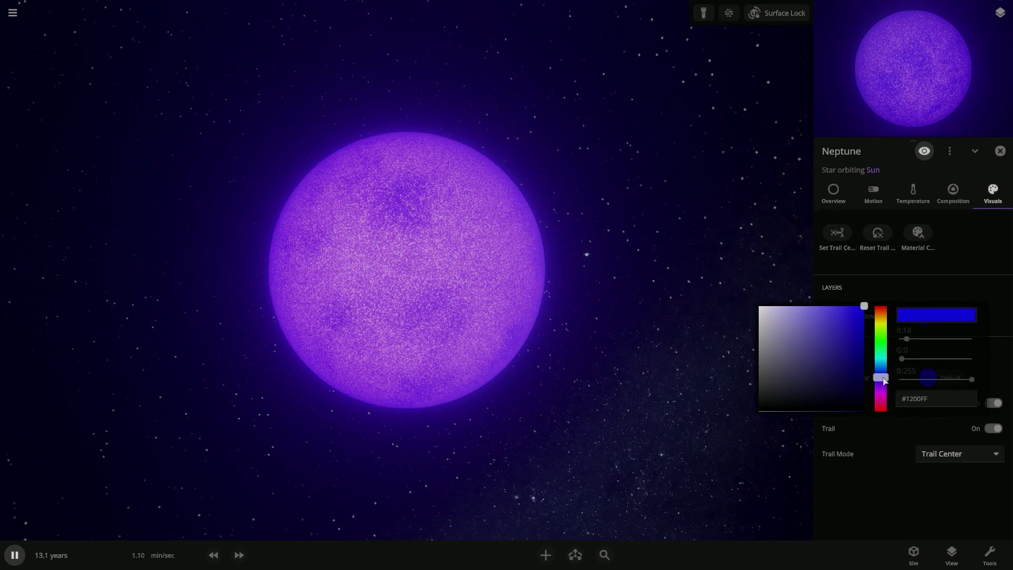
left_click(591, 349)
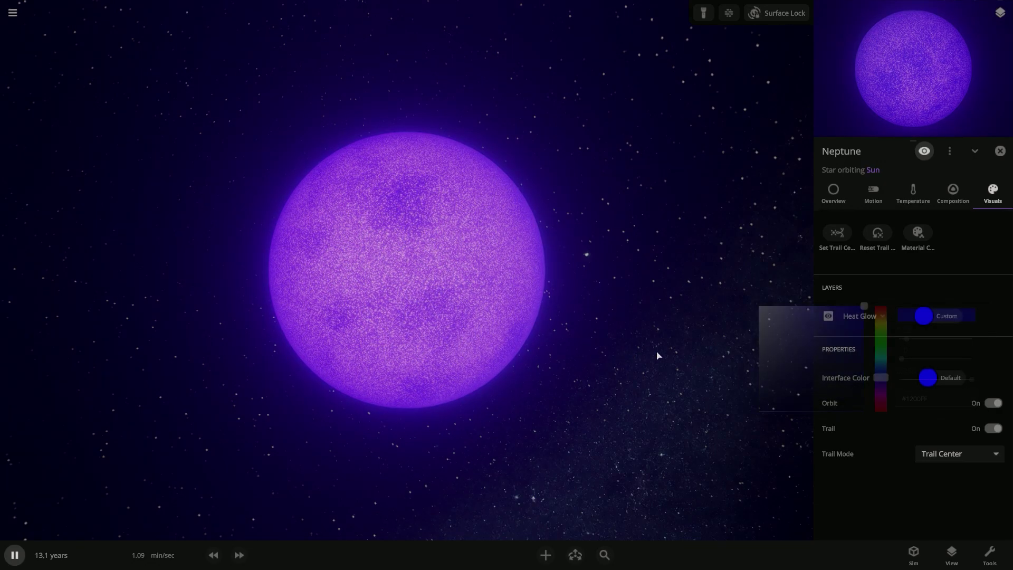
Add a ring to Neptune with the Ring 2-4 radii preset, using target radius as the unit for its inner and outer radius.
left_click_drag(655, 351, 653, 150)
scroll(664, 443, "down", 5)
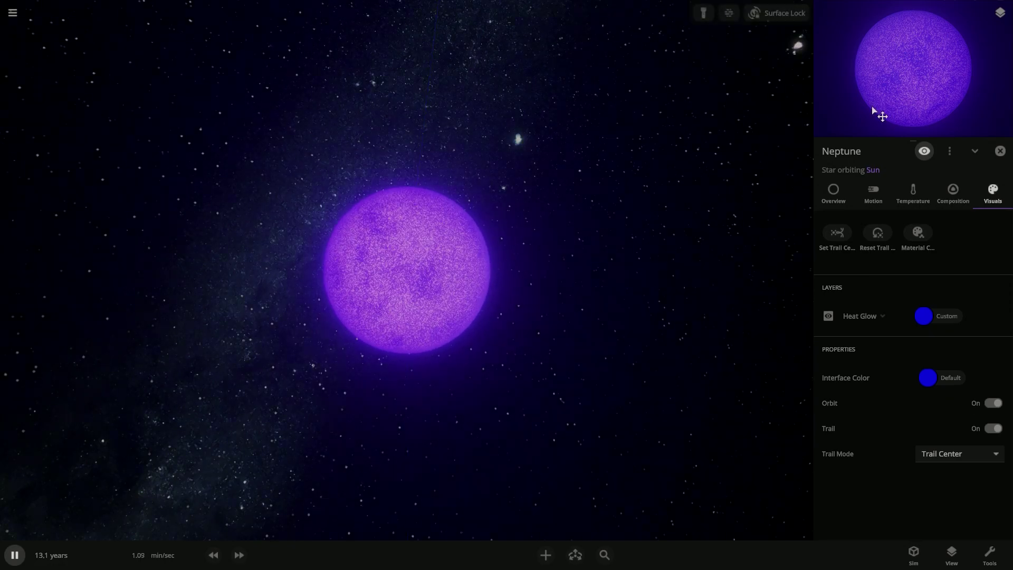
left_click(823, 201)
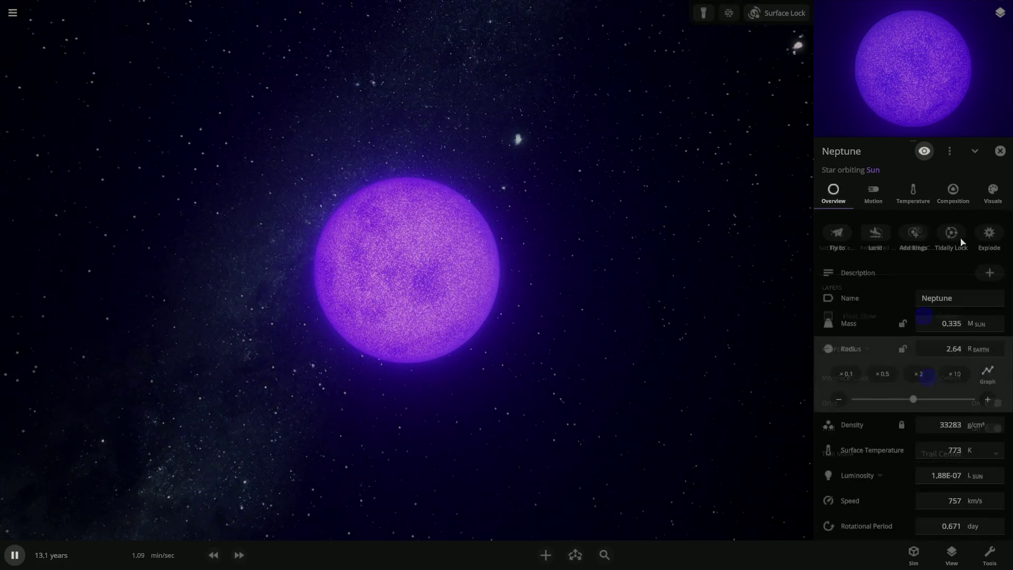
left_click(924, 233)
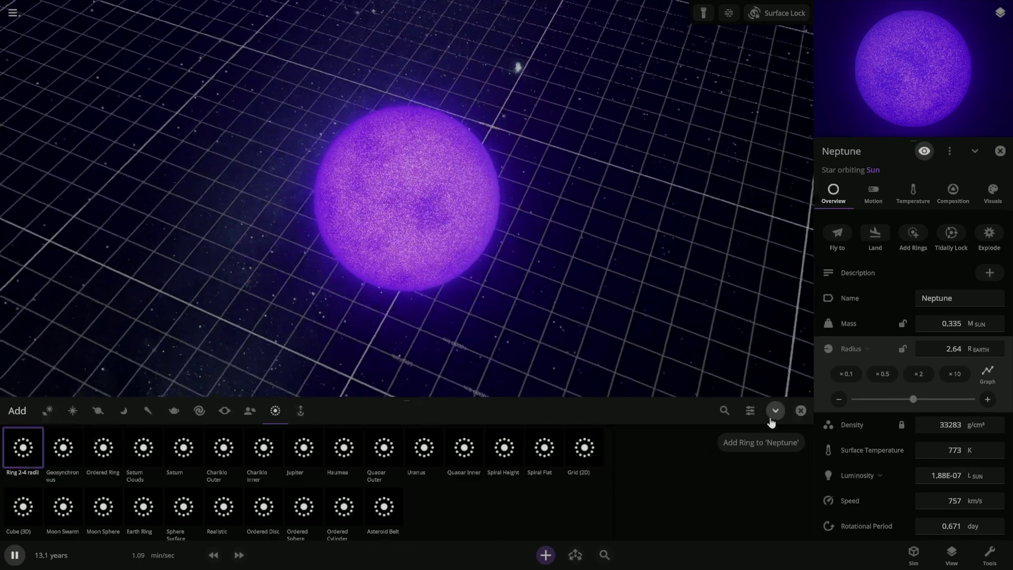
left_click(749, 413)
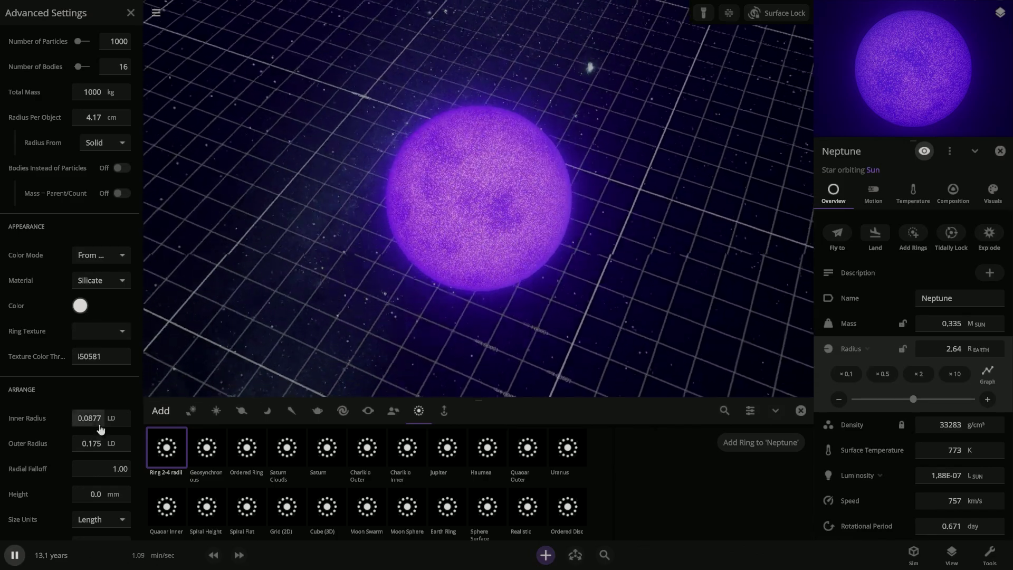
left_click(116, 447)
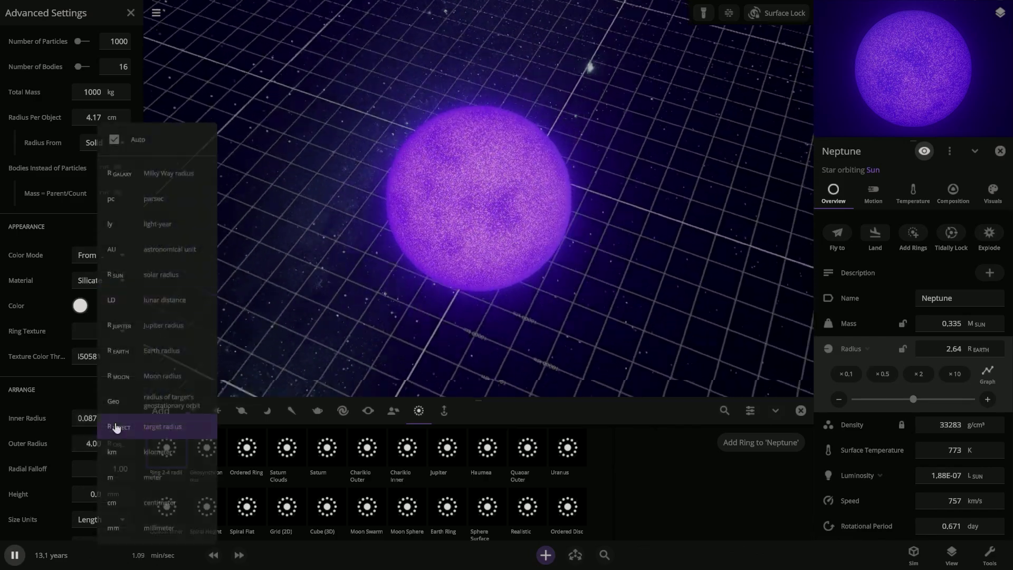
left_click(117, 420)
left_click(117, 419)
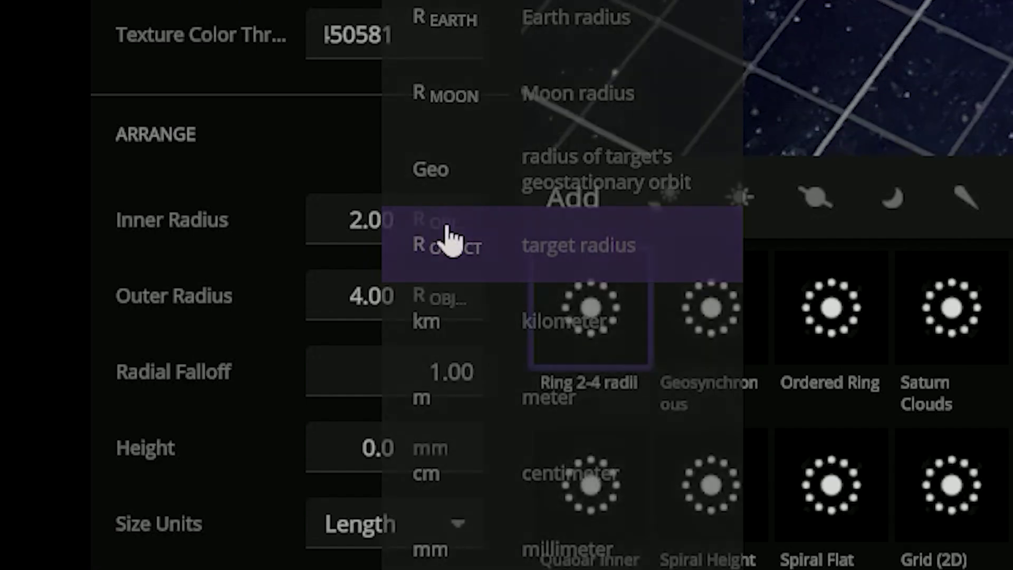
left_click(120, 424)
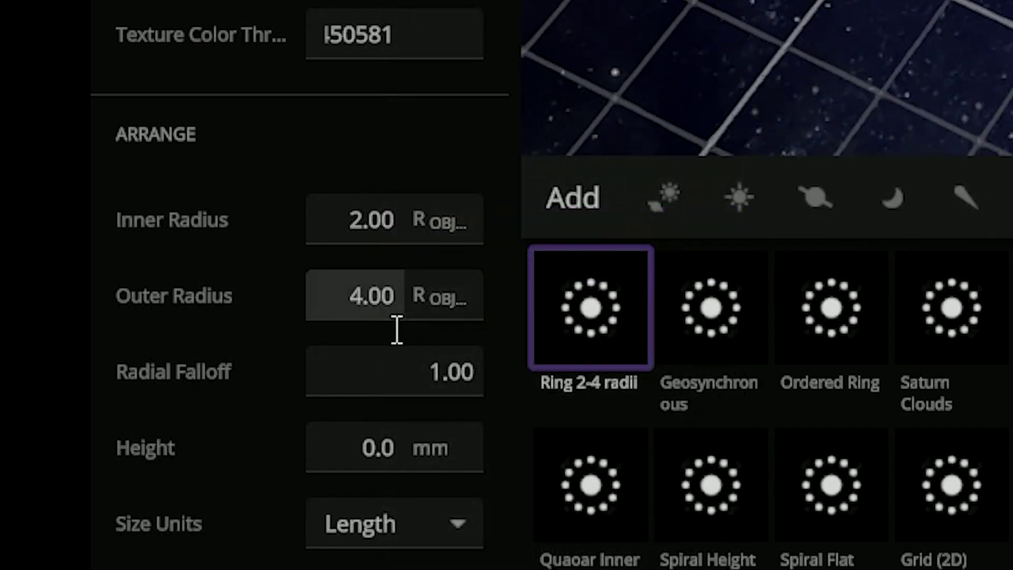
left_click(402, 285)
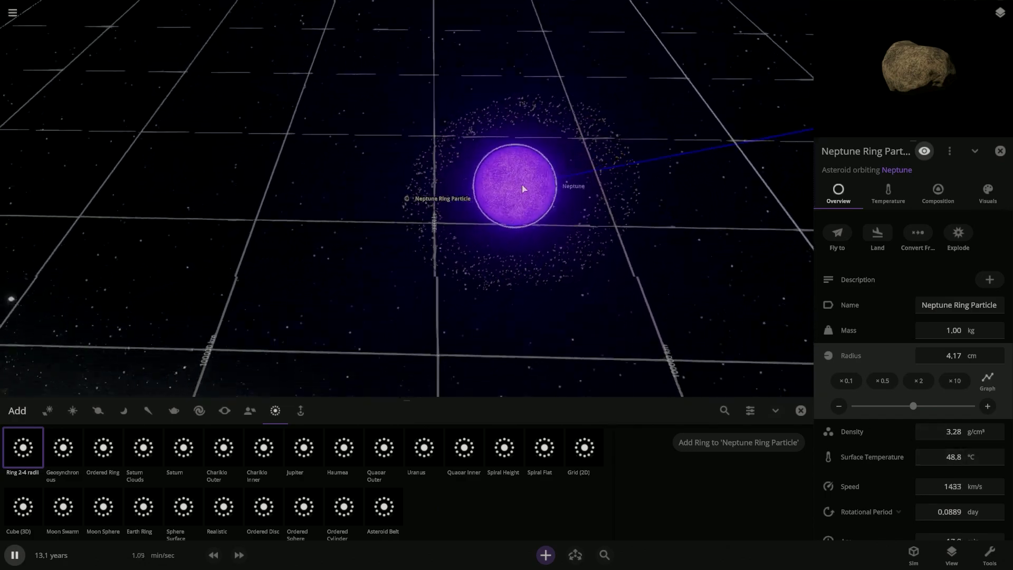
Examine Neptune's ring up close and from across the system, and close the ring presets.
left_click(490, 127)
left_click_drag(478, 232, 330, 278)
left_click(349, 286)
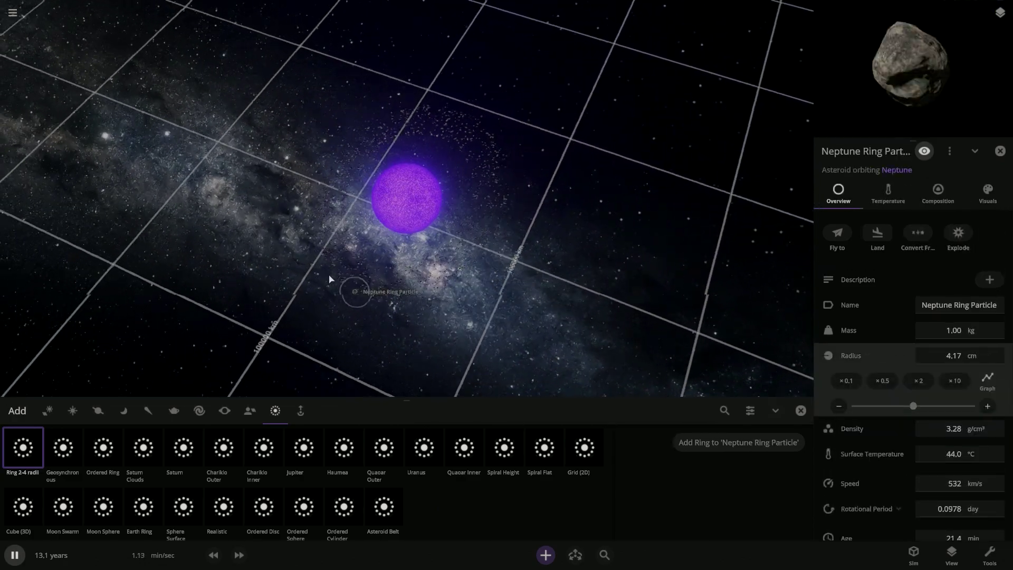
scroll(398, 132, "down", 12)
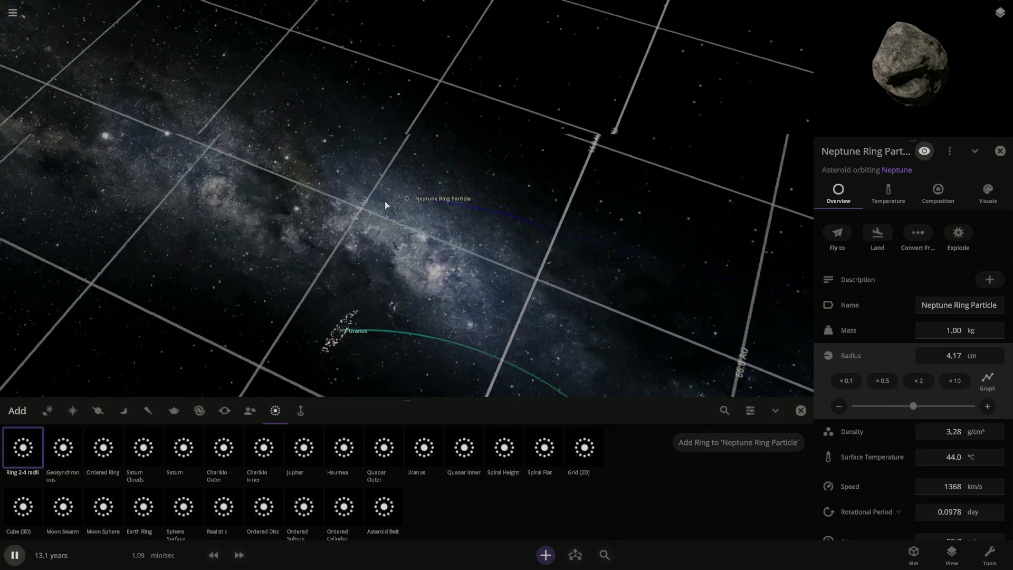
scroll(385, 205, "down", 3)
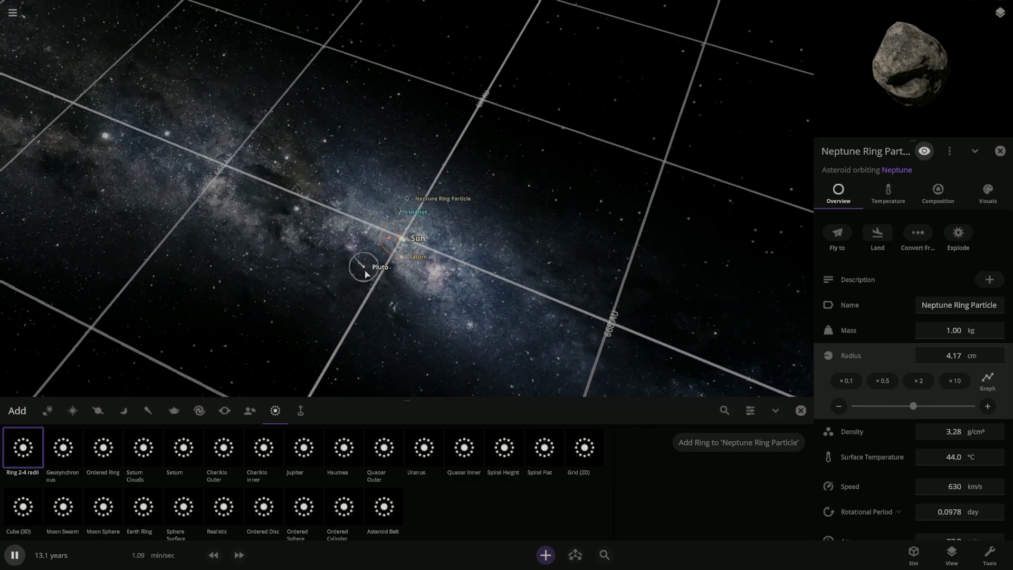
scroll(386, 263, "up", 5)
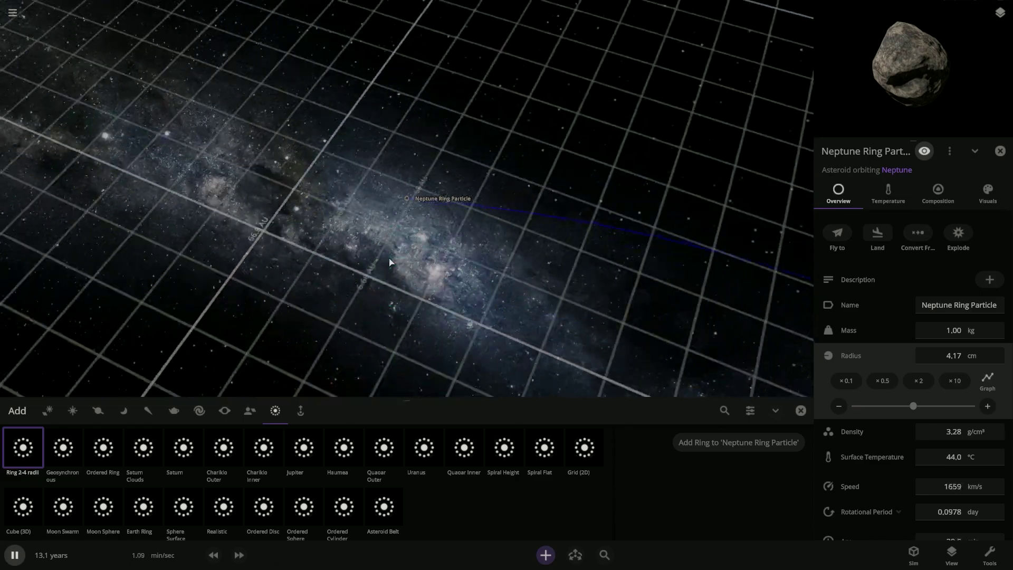
scroll(393, 256, "up", 5)
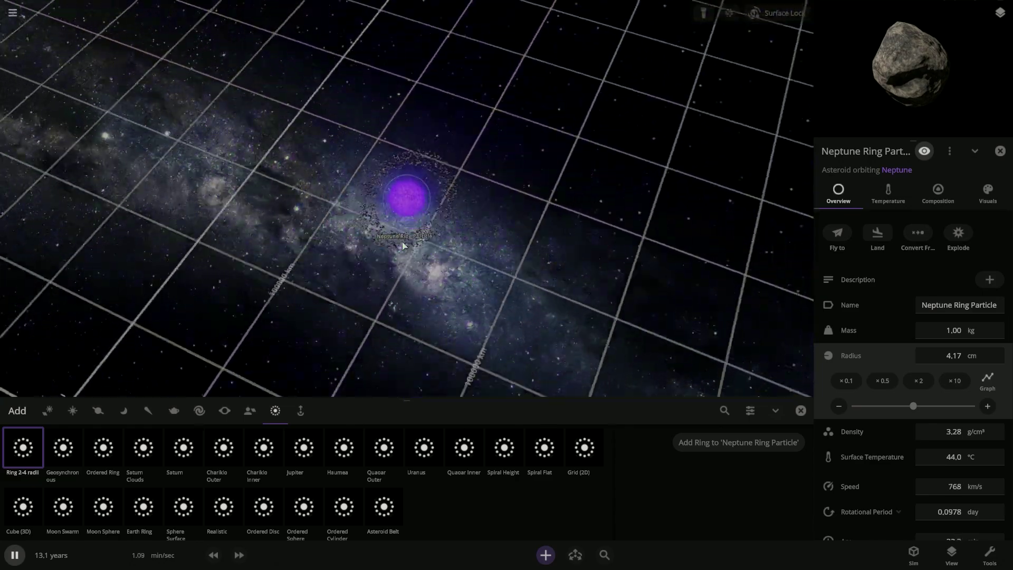
scroll(402, 245, "up", 3)
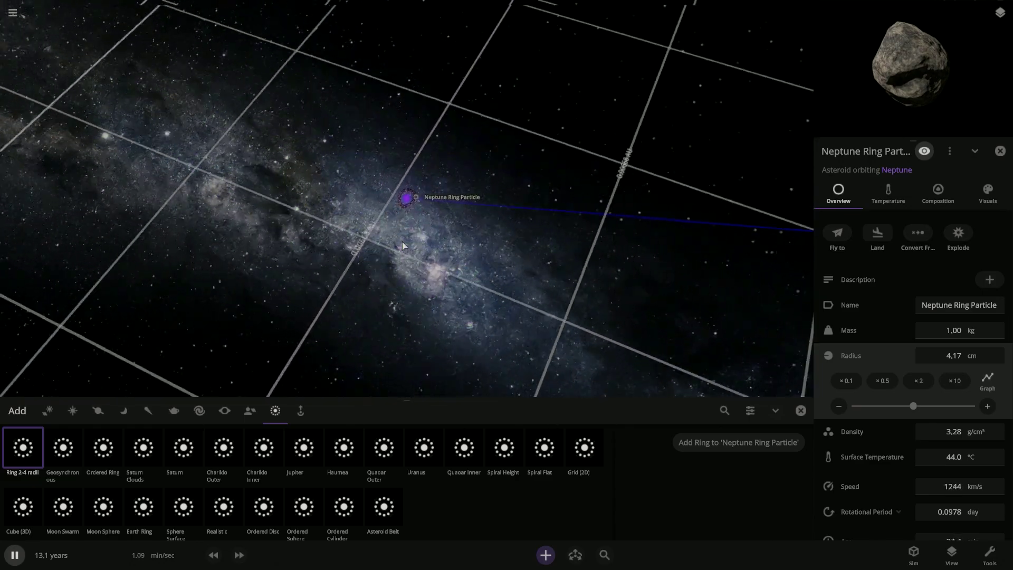
scroll(401, 241, "down", 5)
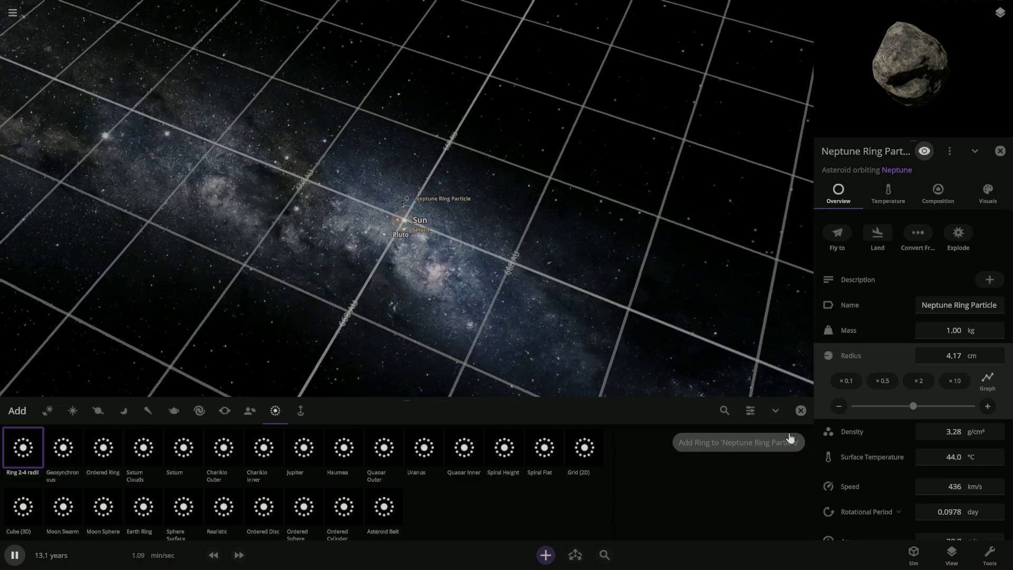
left_click(800, 411)
Focus on the Sun and on Mercury, and examine the inner planets' orbits around the Sun.
double_click(407, 300)
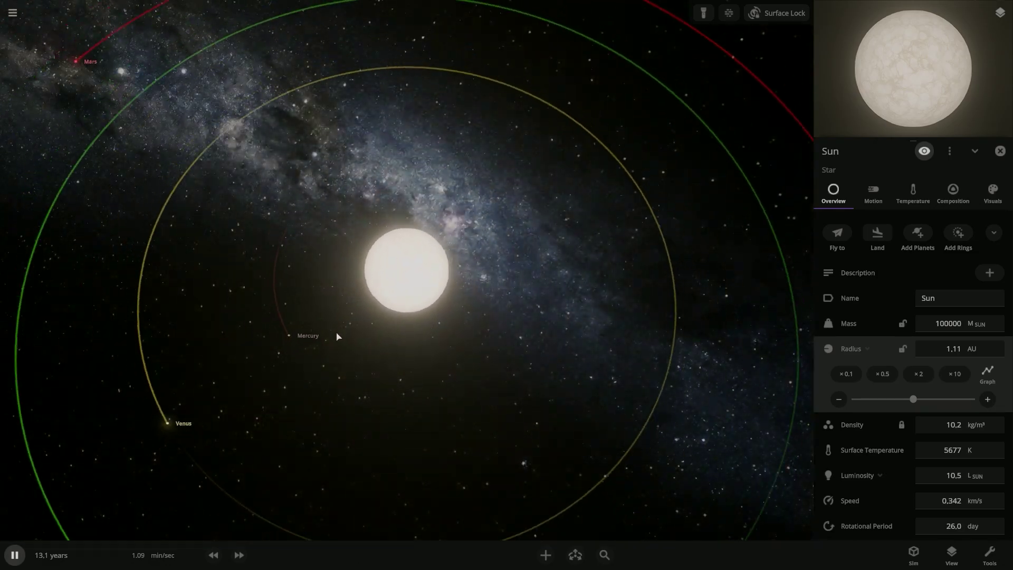
double_click(312, 322)
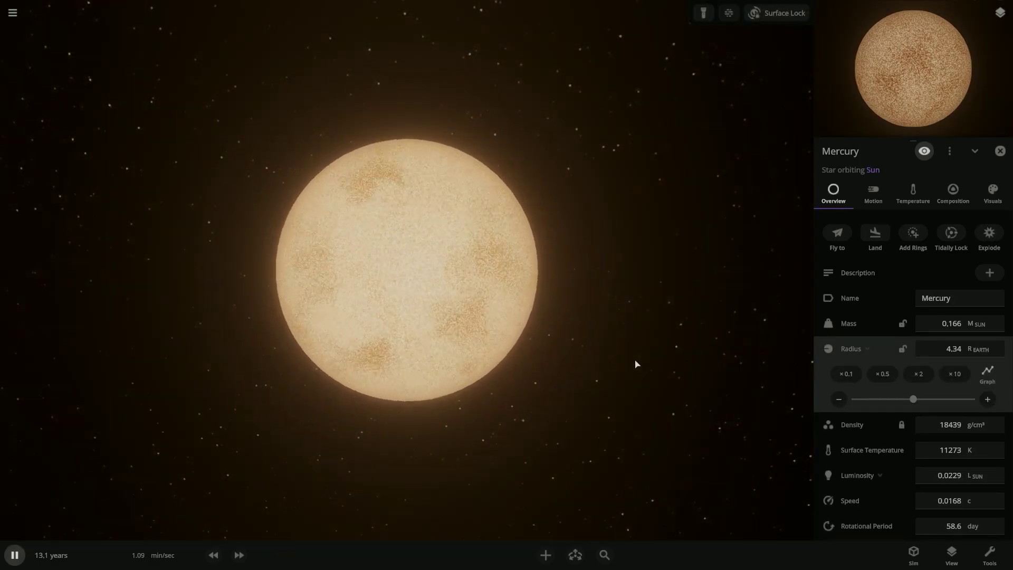
scroll(458, 236, "down", 10)
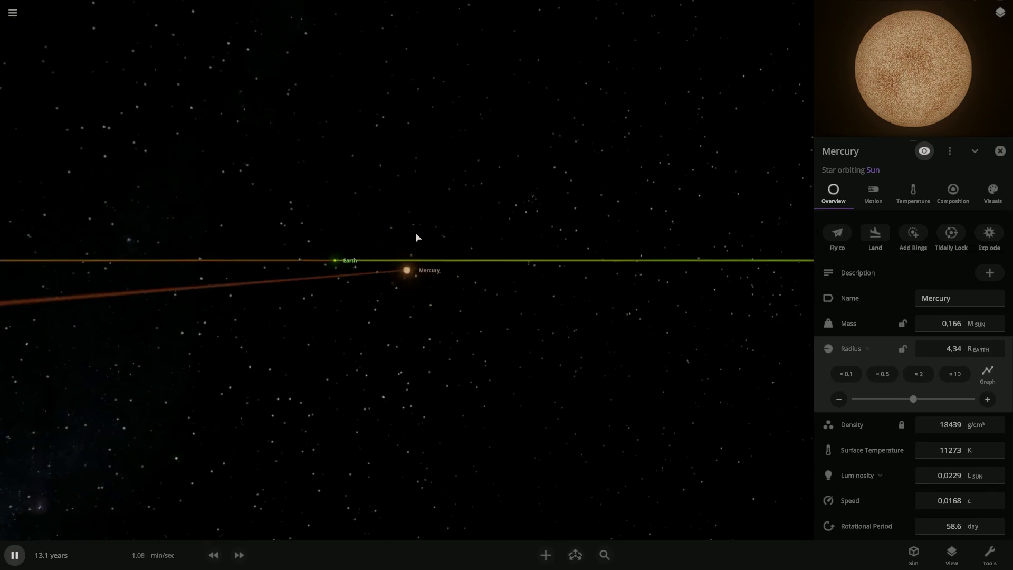
left_click_drag(291, 309, 9, 321)
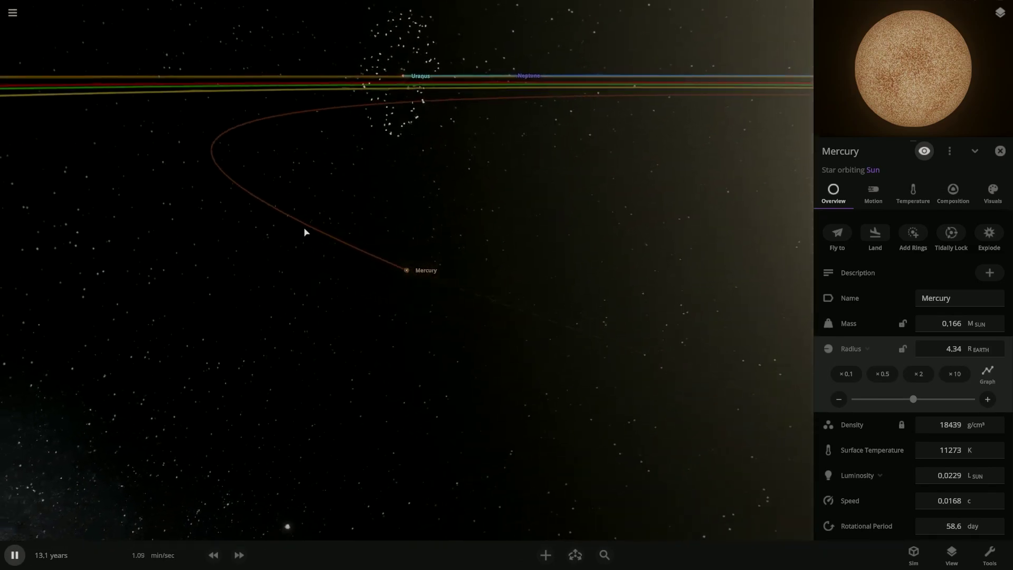
scroll(443, 191, "down", 8)
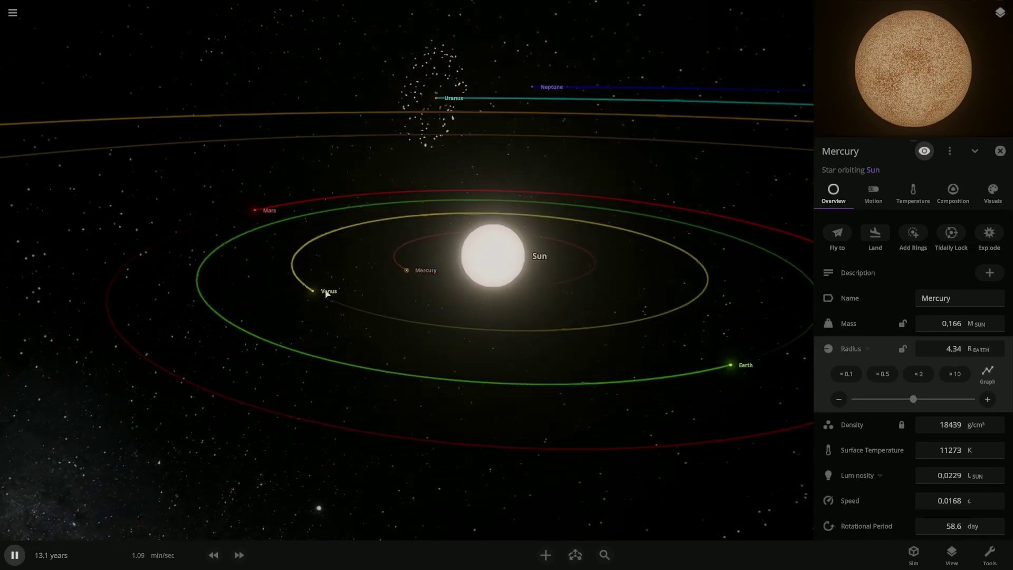
Focus on Venus and on Earth to examine how each star glows.
double_click(317, 291)
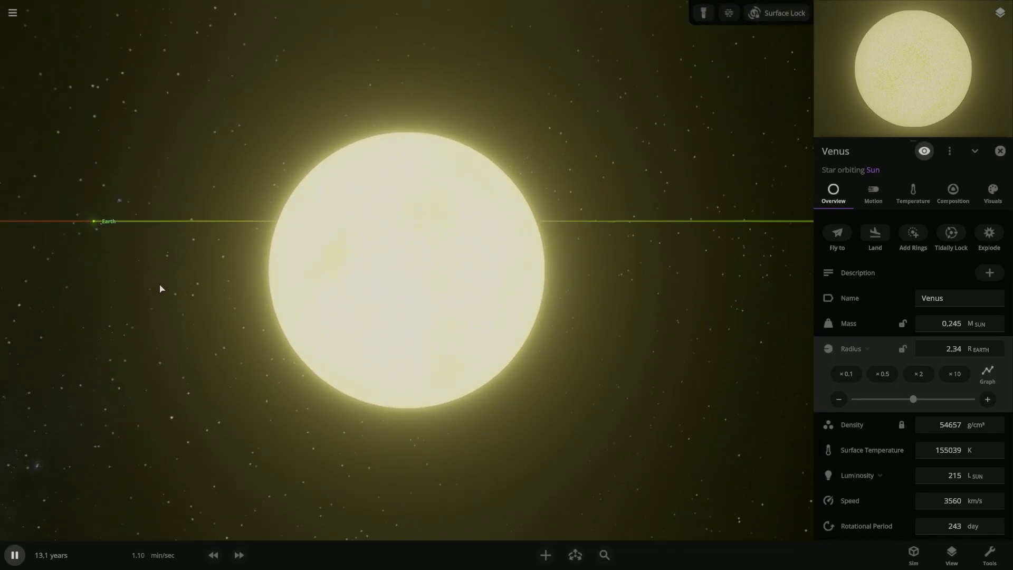
double_click(149, 125)
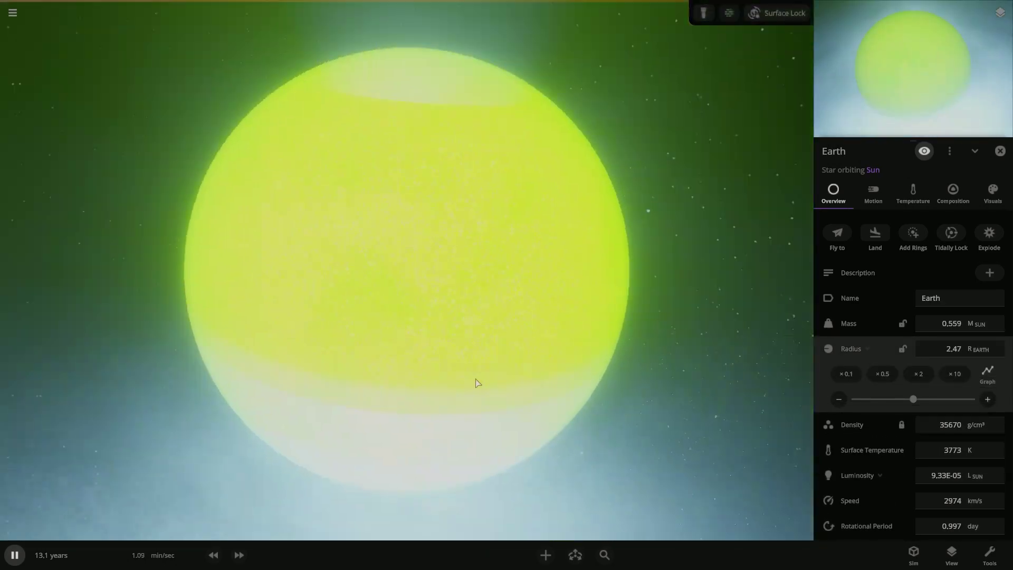
scroll(476, 382, "down", 5)
left_click_drag(524, 205, 556, 183)
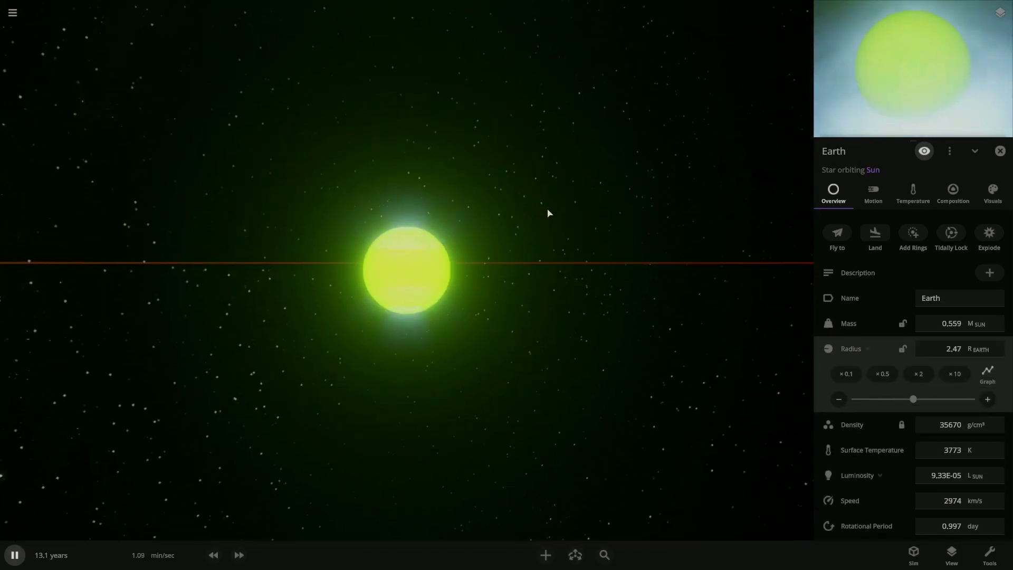
Focus on Mars and examine its glowing surface against the Sun and the inner planets.
left_click_drag(591, 303, 746, 247)
double_click(466, 195)
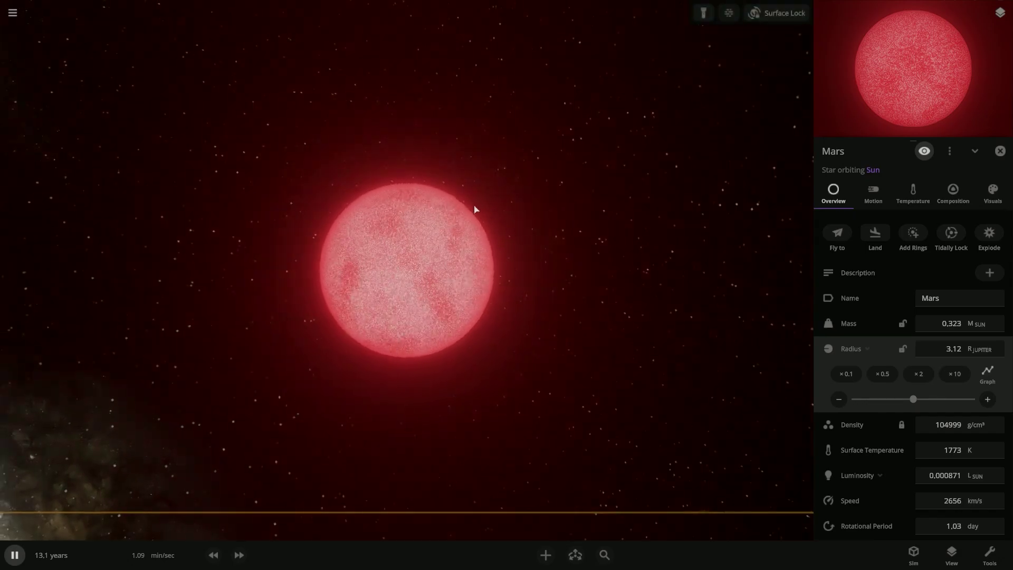
left_click_drag(478, 211, 1, 308)
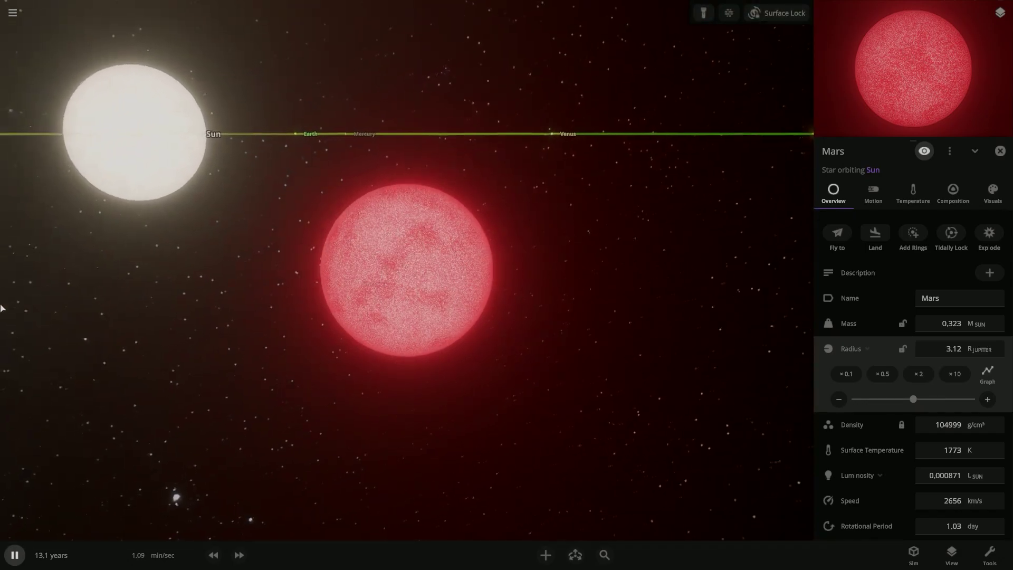
Focus on Jupiter and examine its narrow ring from above and edge-on.
left_click_drag(1, 307, 355, 299)
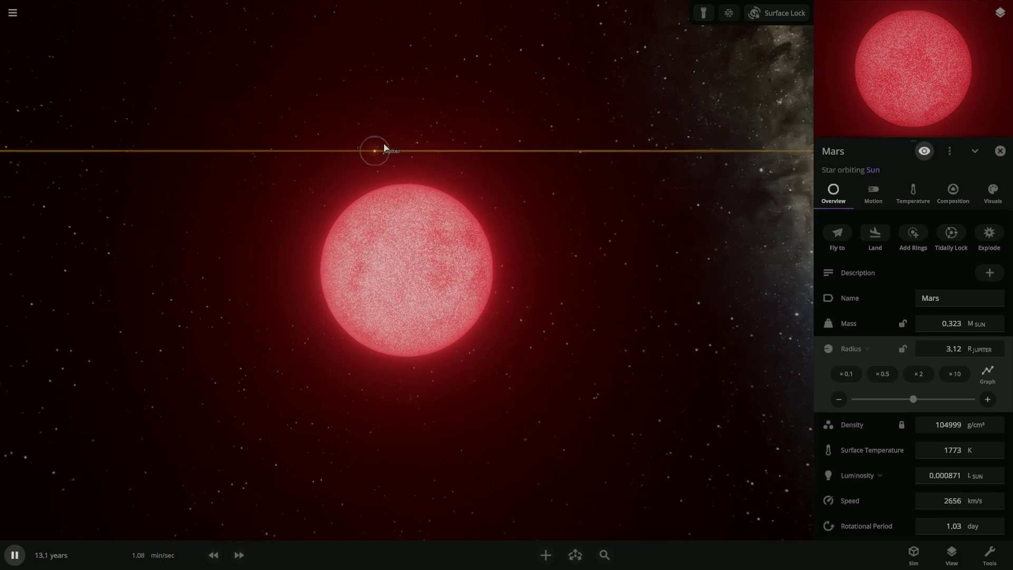
double_click(382, 151)
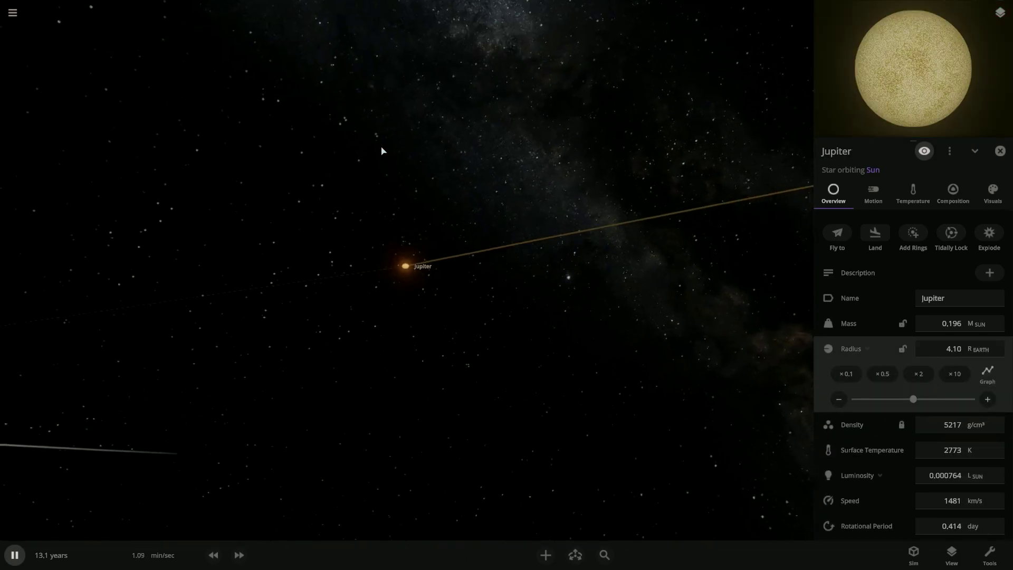
scroll(385, 146, "up", 10)
scroll(373, 165, "down", 4)
left_click_drag(482, 151, 465, 404)
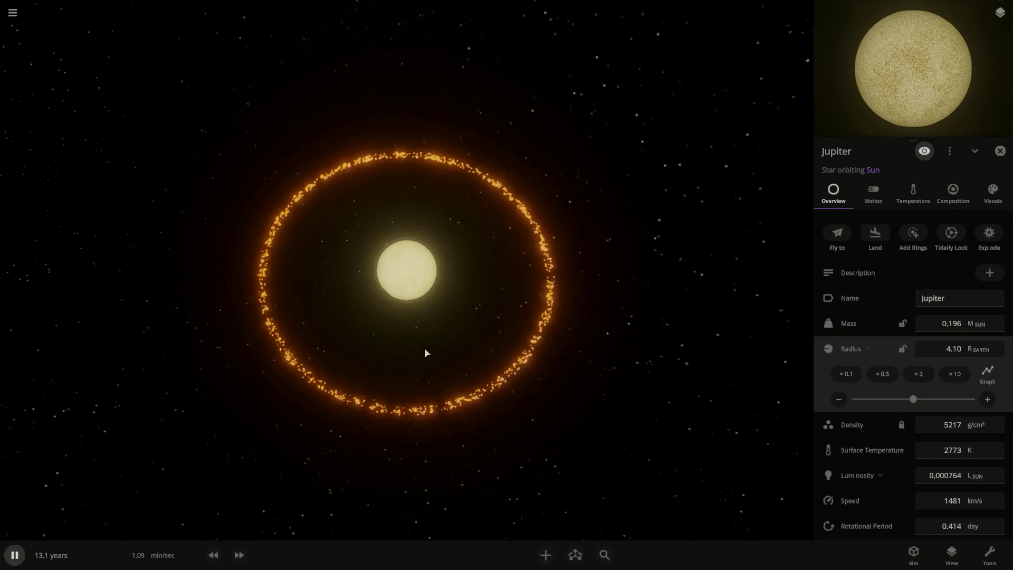
left_click_drag(425, 350, 379, 233)
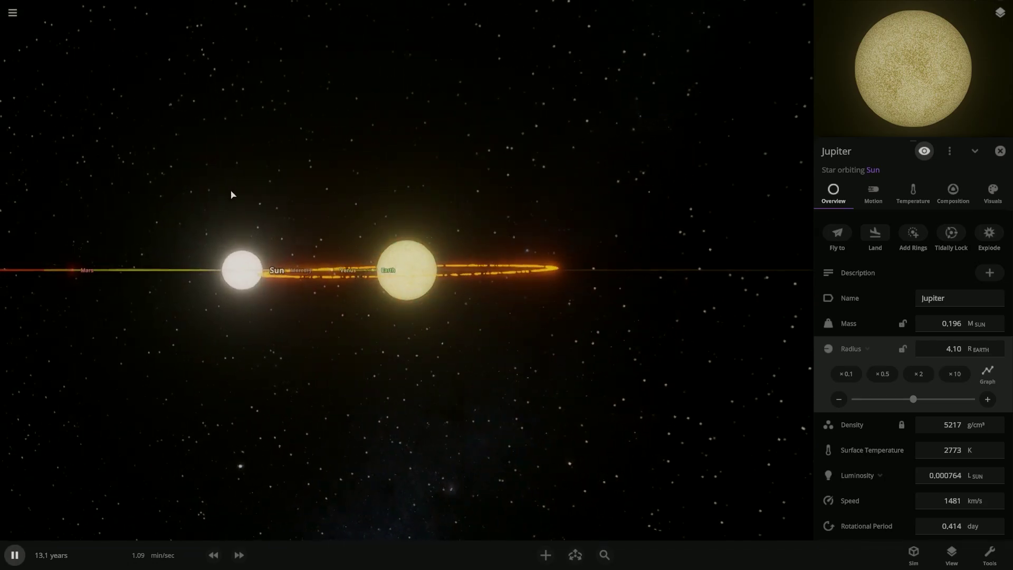
Focus on Saturn and on Uranus, and examine the rings around each star from different angles.
left_click_drag(232, 188, 369, 247)
left_click_drag(390, 209, 538, 100)
double_click(533, 92)
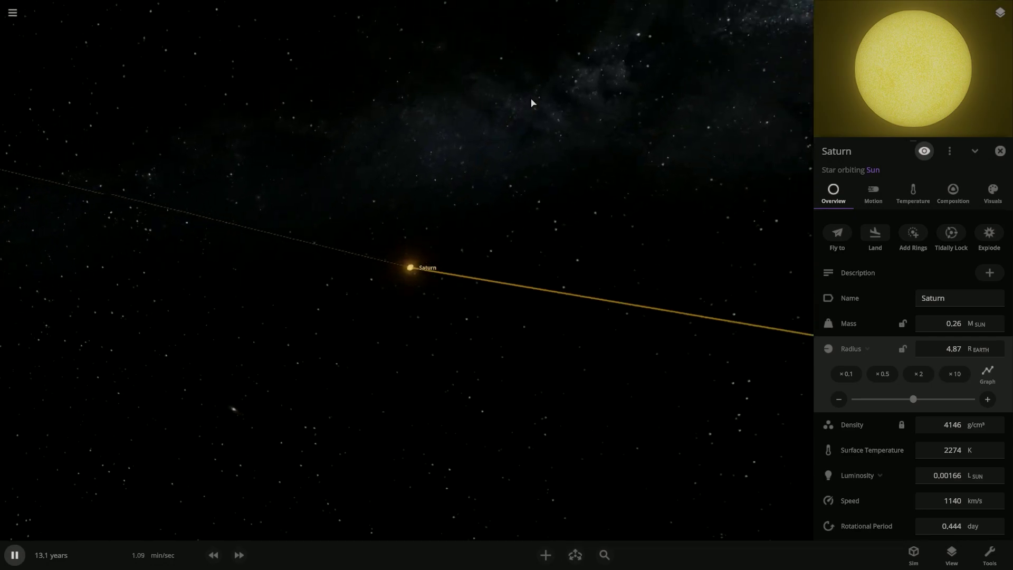
left_click_drag(531, 103, 729, 420)
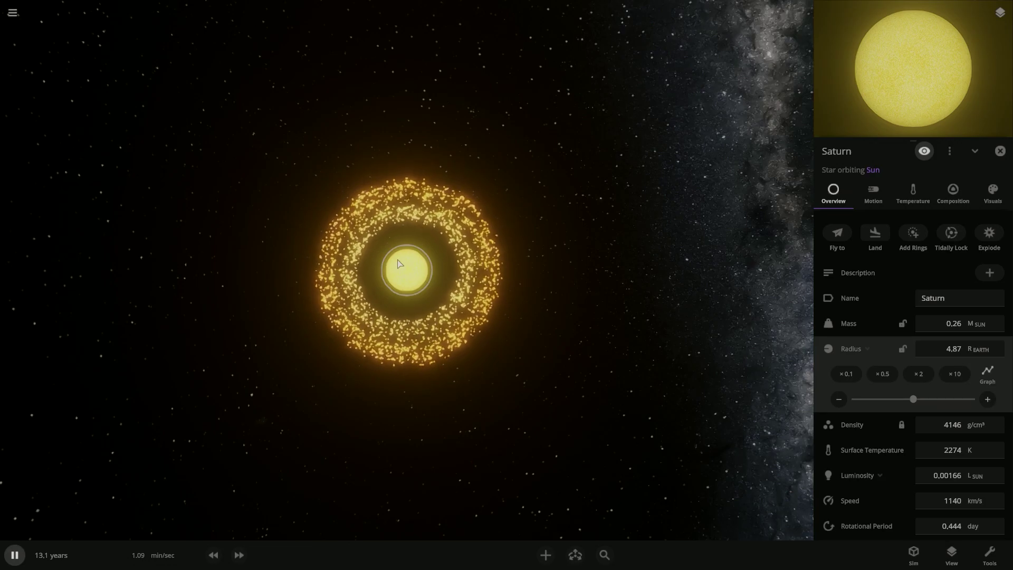
left_click_drag(396, 258, 0, 125)
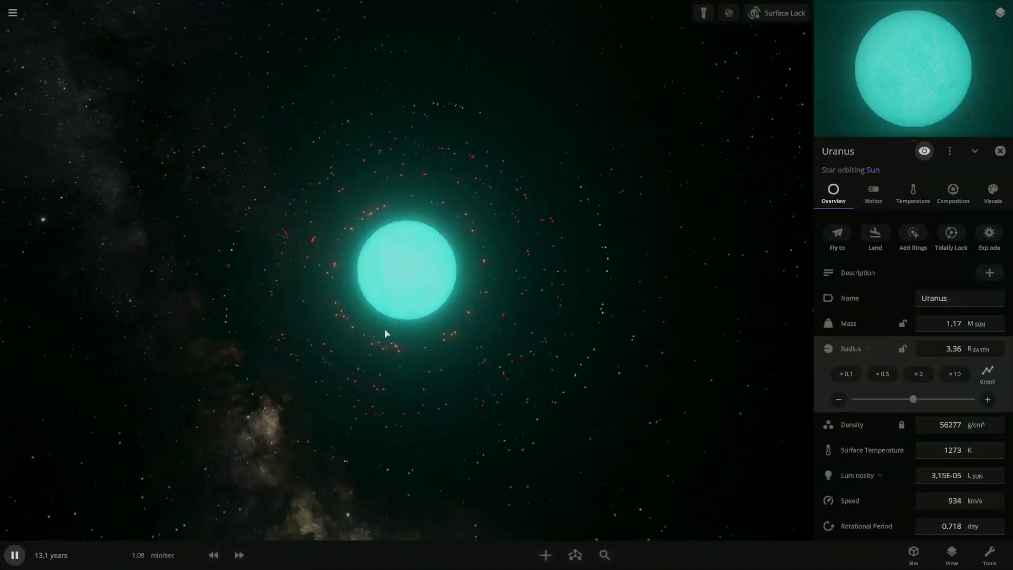
left_click_drag(385, 333, 663, 436)
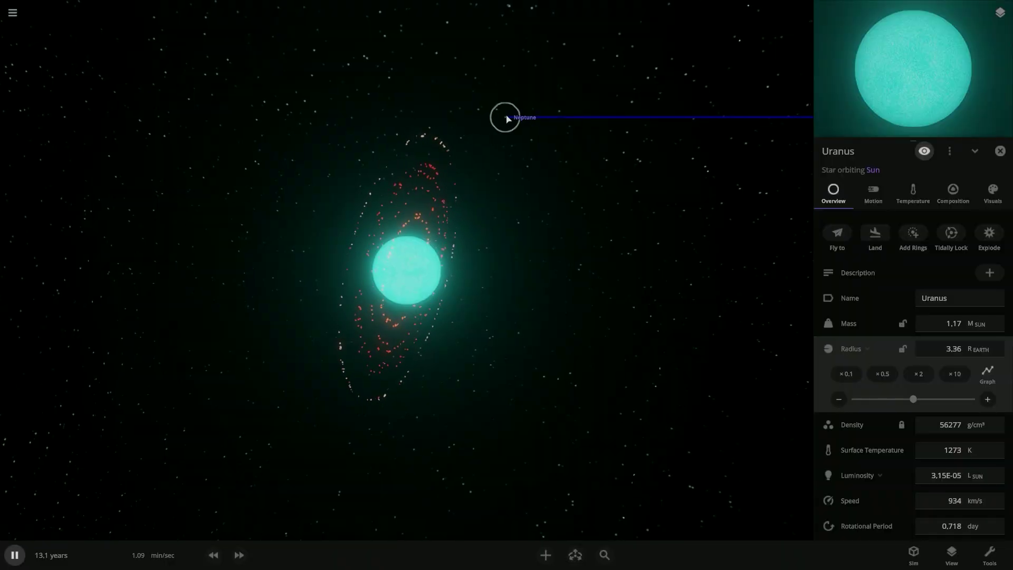
Focus on Neptune and examine its ring from several angles, including edge-on with the Sun in view.
left_click(506, 118)
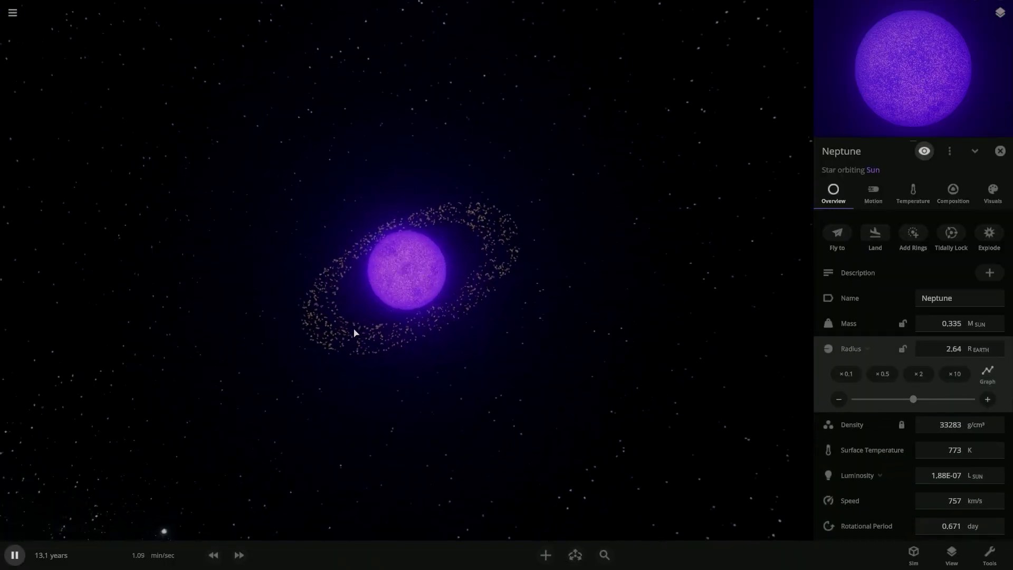
left_click_drag(354, 328, 382, 297)
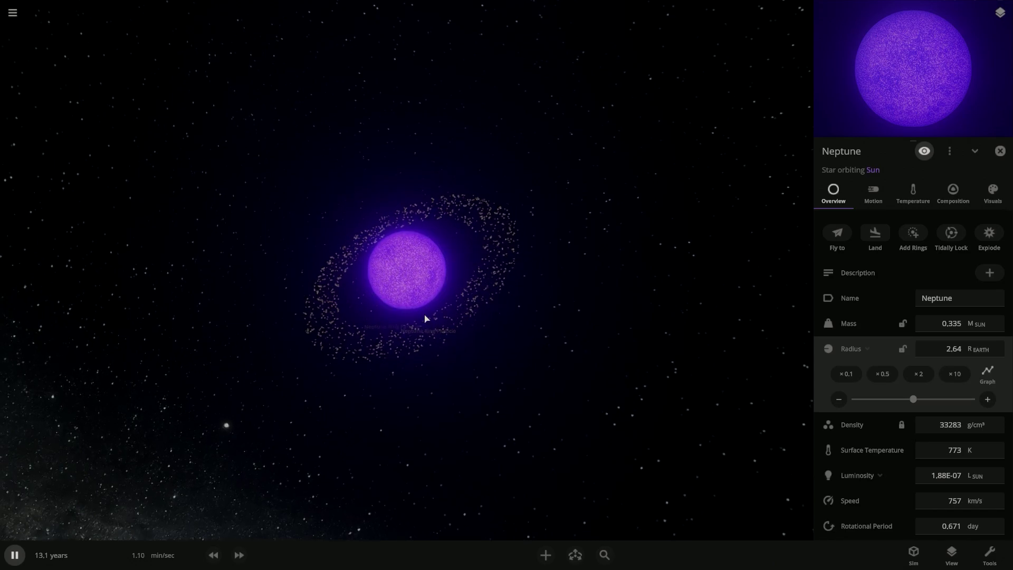
left_click_drag(707, 418, 849, 445)
left_click_drag(520, 339, 457, 296)
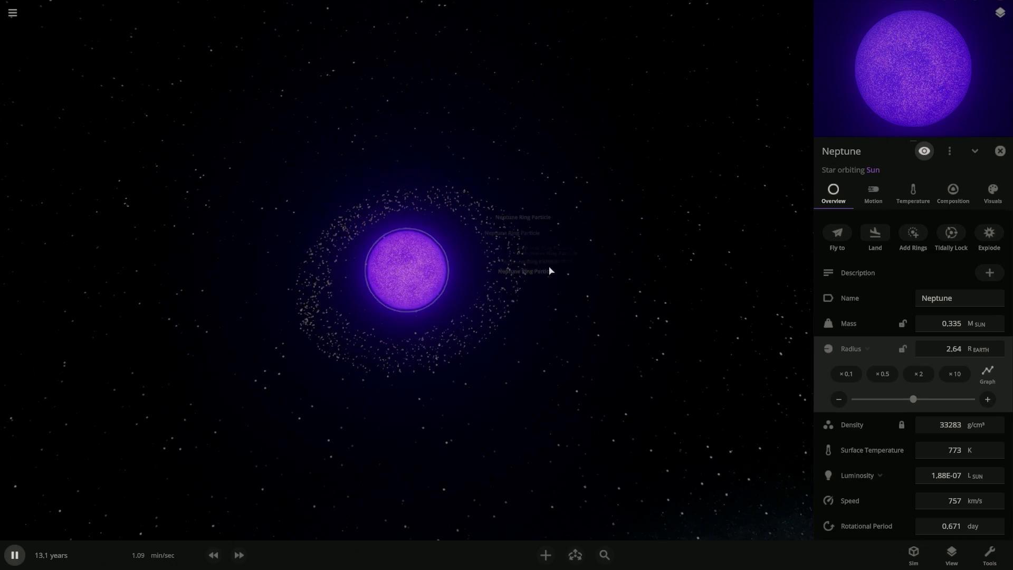
left_click_drag(349, 222, 33, 209)
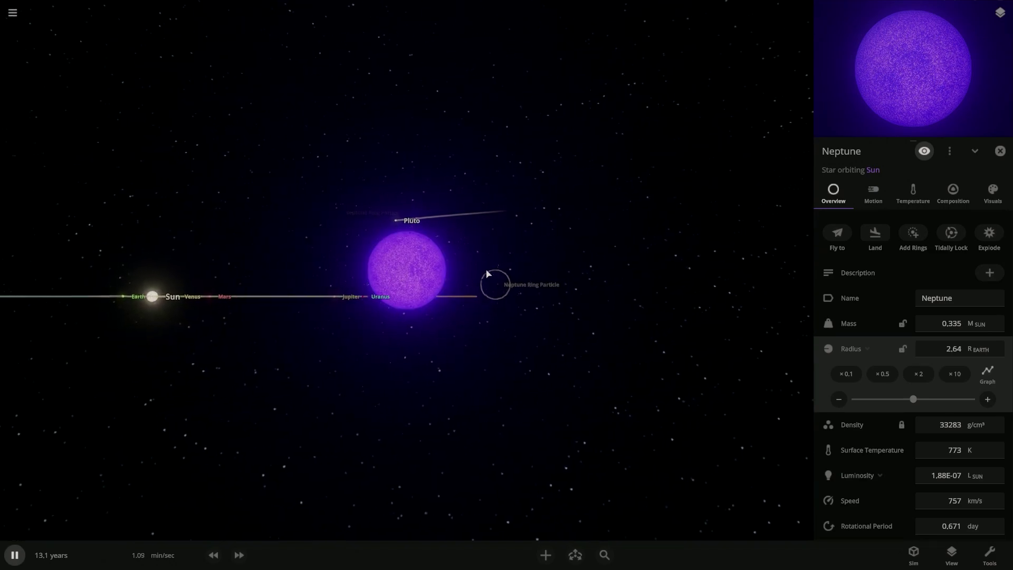
Focus on Pluto and examine the star with the rest of the system behind it.
left_click_drag(400, 226, 494, 98)
double_click(481, 109)
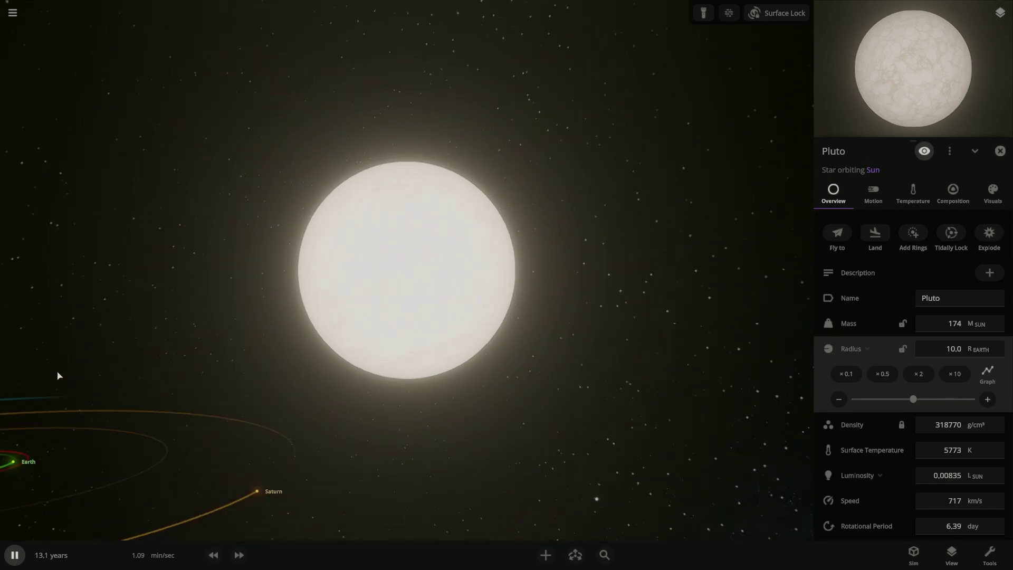
left_click_drag(74, 362, 380, 377)
left_click_drag(356, 413, 361, 396)
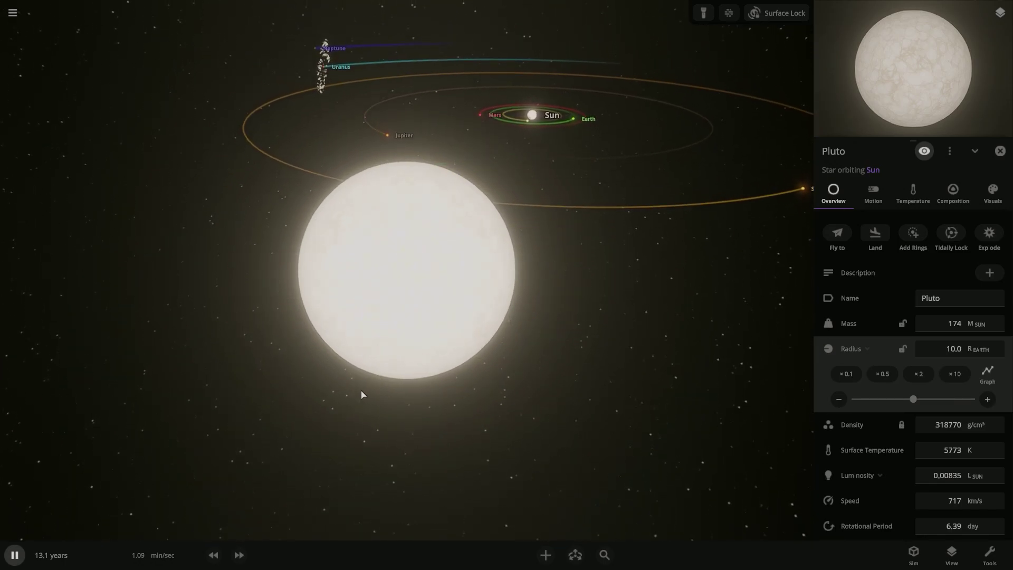
Focus on Venus and on the Sun, and examine the planets' orbits from the Sun's surface out to Neptune.
double_click(518, 125)
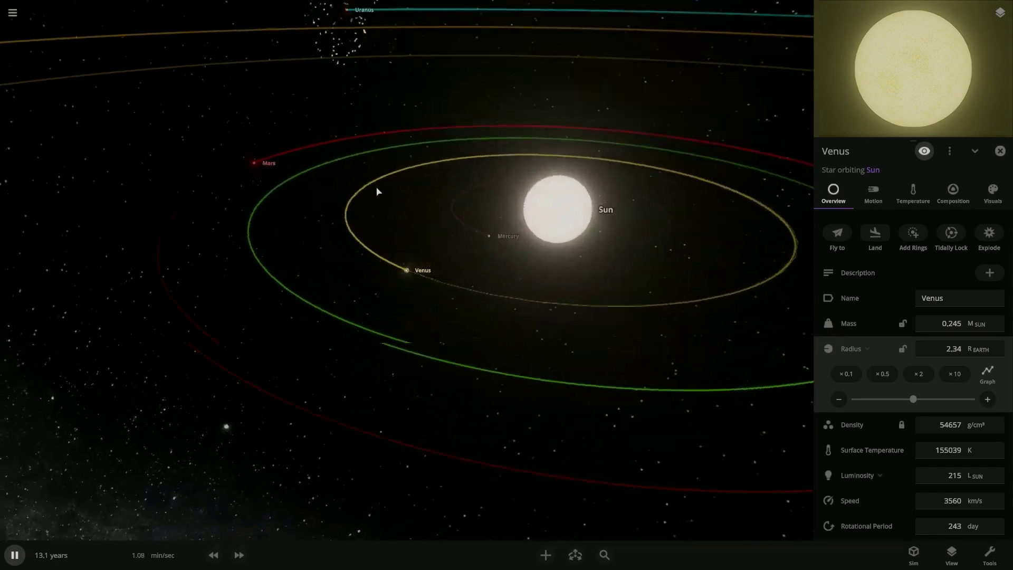
left_click_drag(377, 191, 330, 19)
double_click(328, 19)
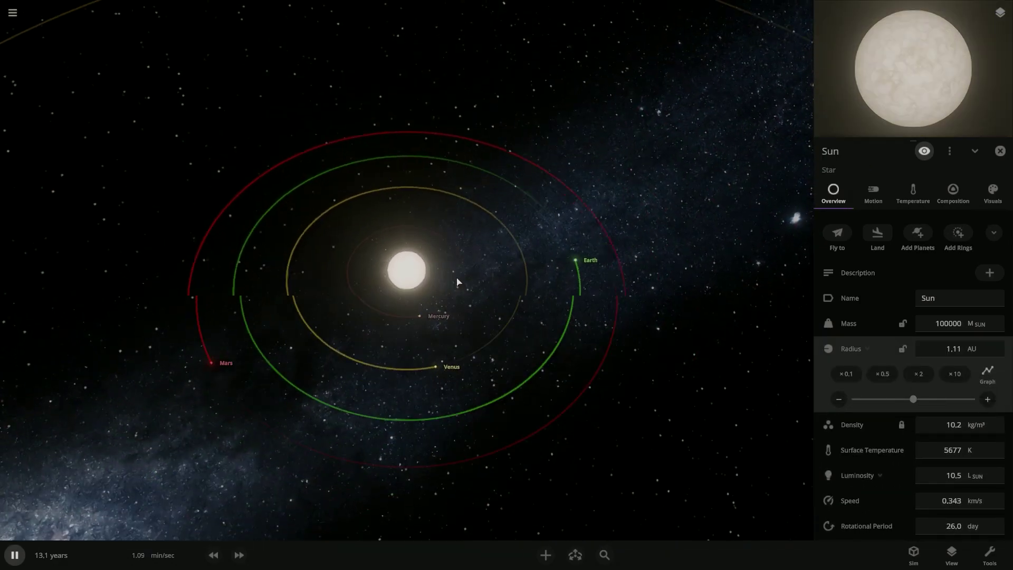
scroll(460, 282, "up", 5)
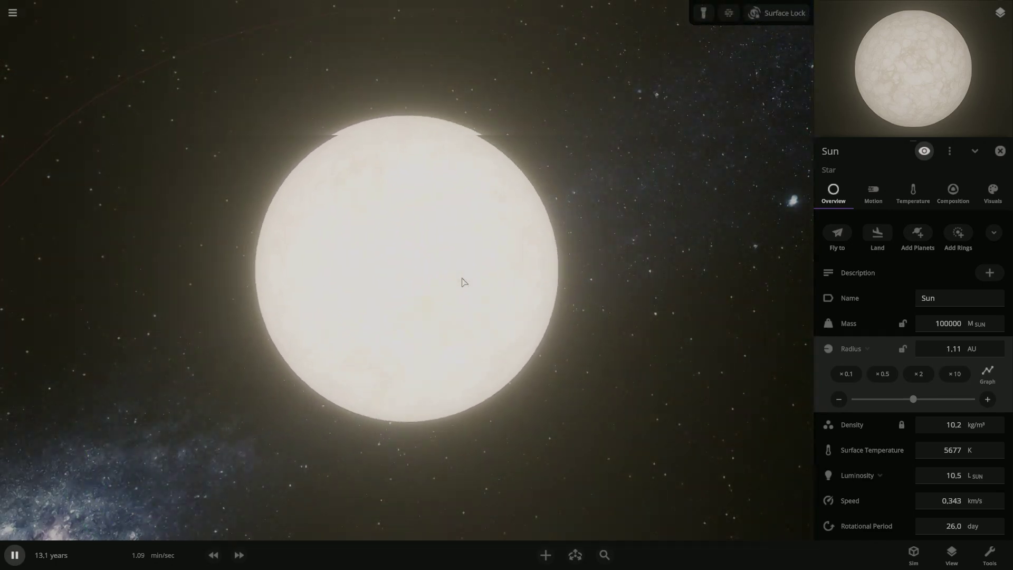
scroll(463, 282, "down", 5)
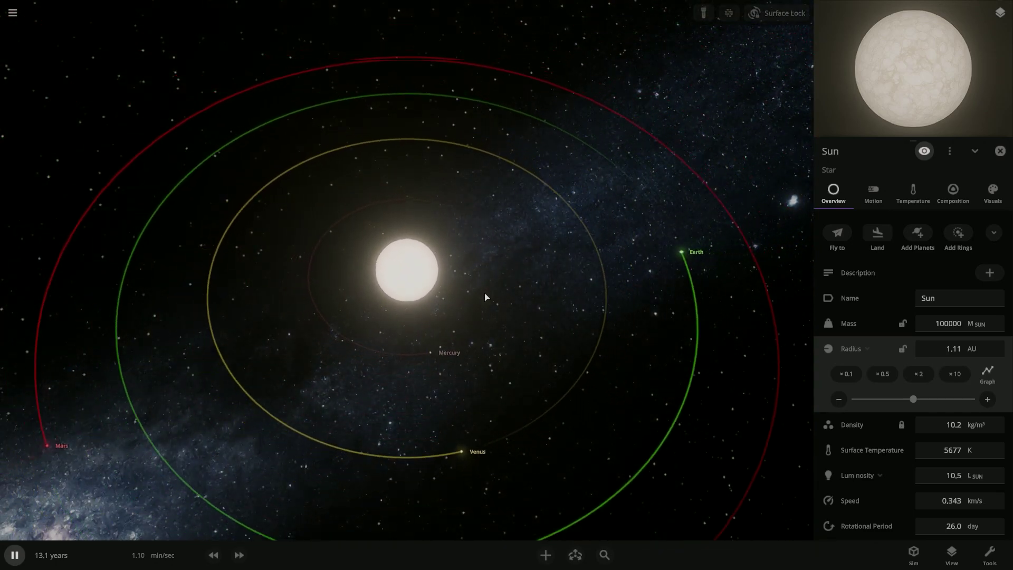
scroll(486, 297, "down", 5)
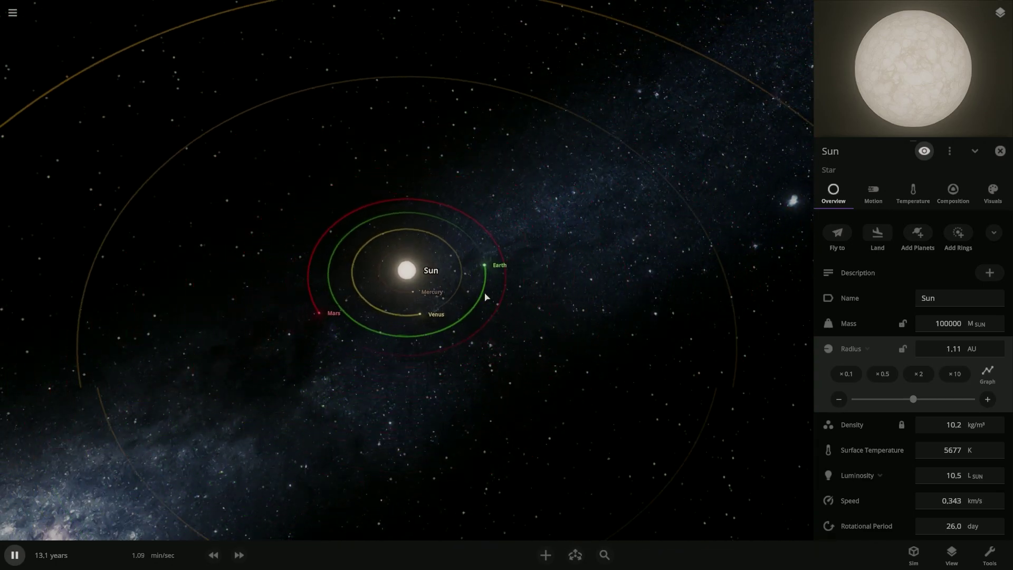
scroll(486, 297, "down", 5)
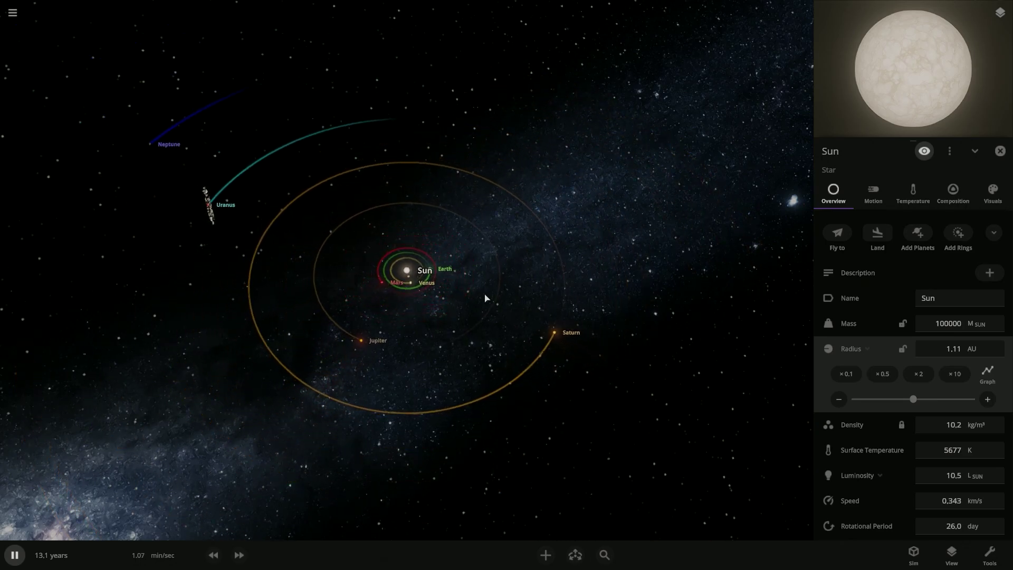